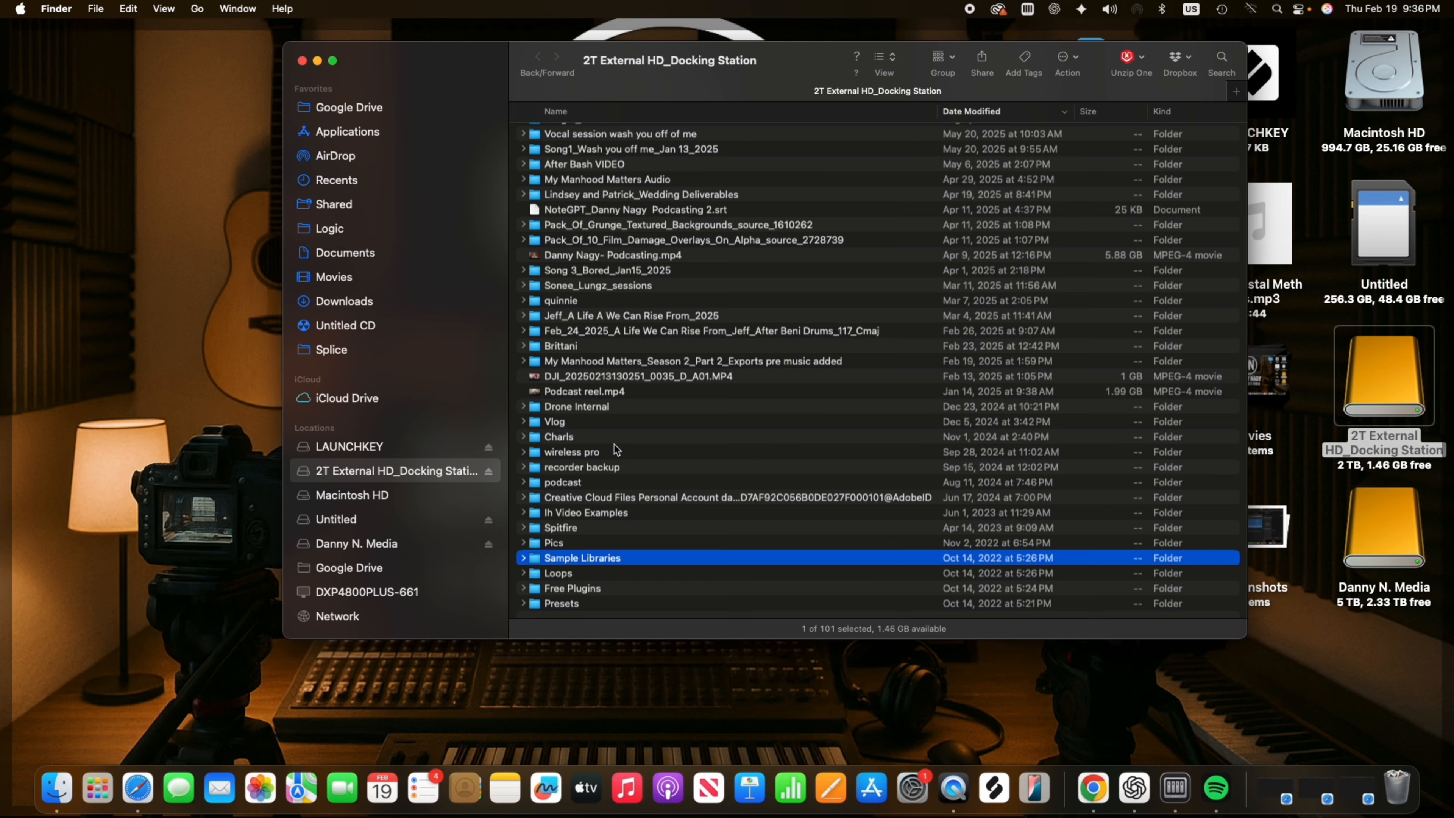
Examine the Native Instruments folder inside Sample Libraries on the 2T External HD_Docking Station drive, and close the window
double_click(541, 558)
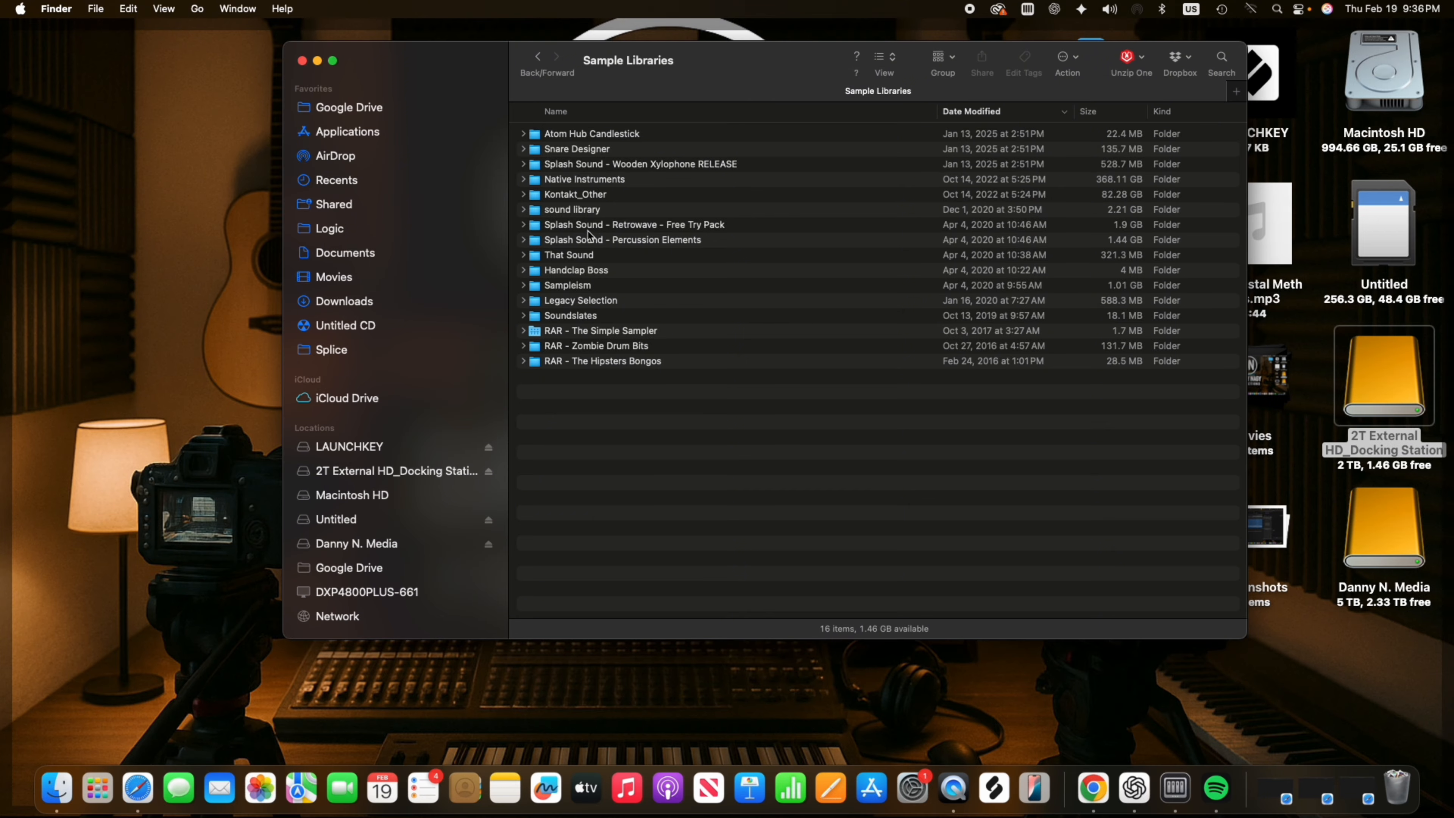
click(585, 194)
click(587, 182)
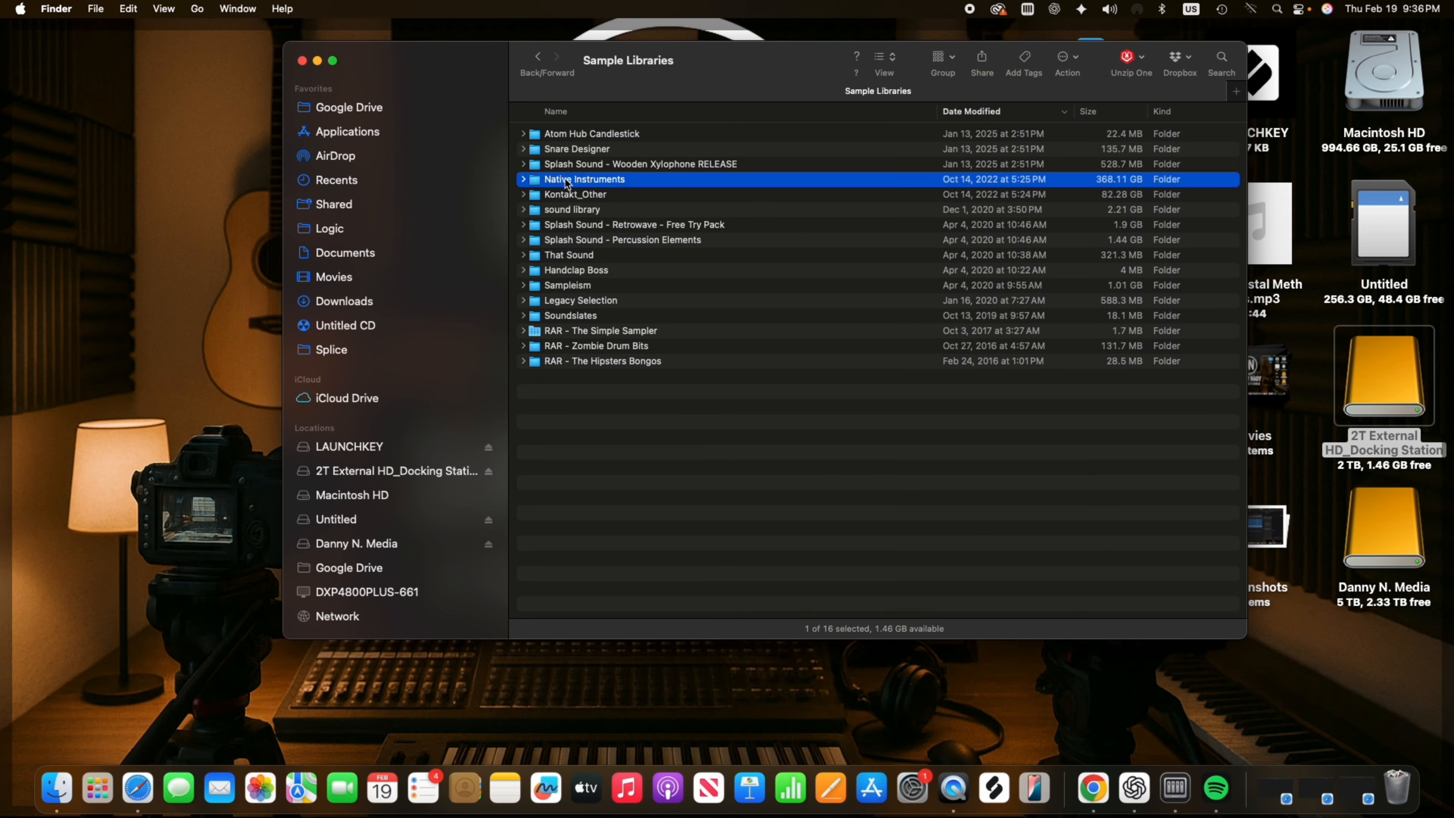
double_click(567, 181)
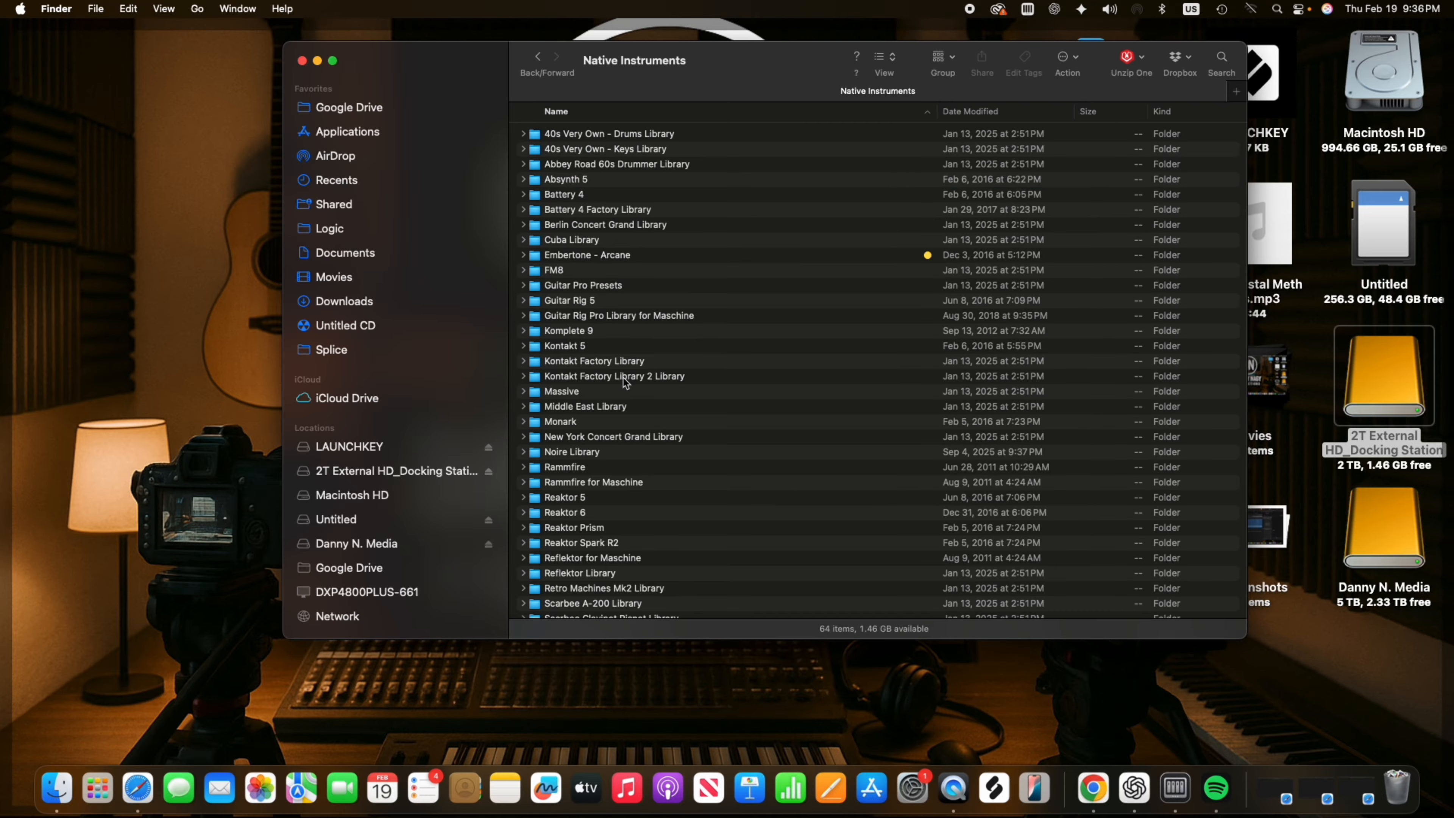
click(523, 468)
click(523, 467)
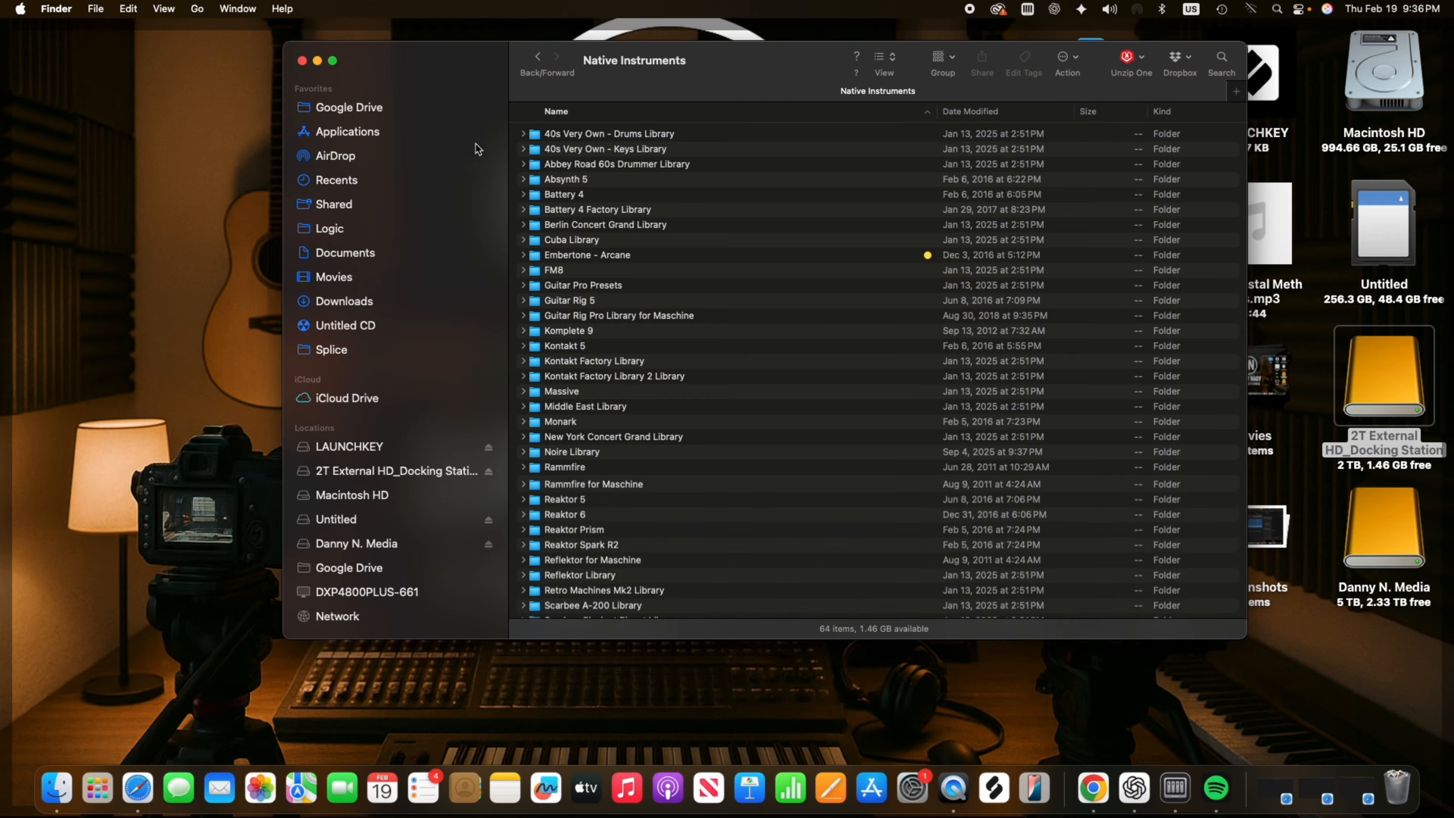
click(302, 61)
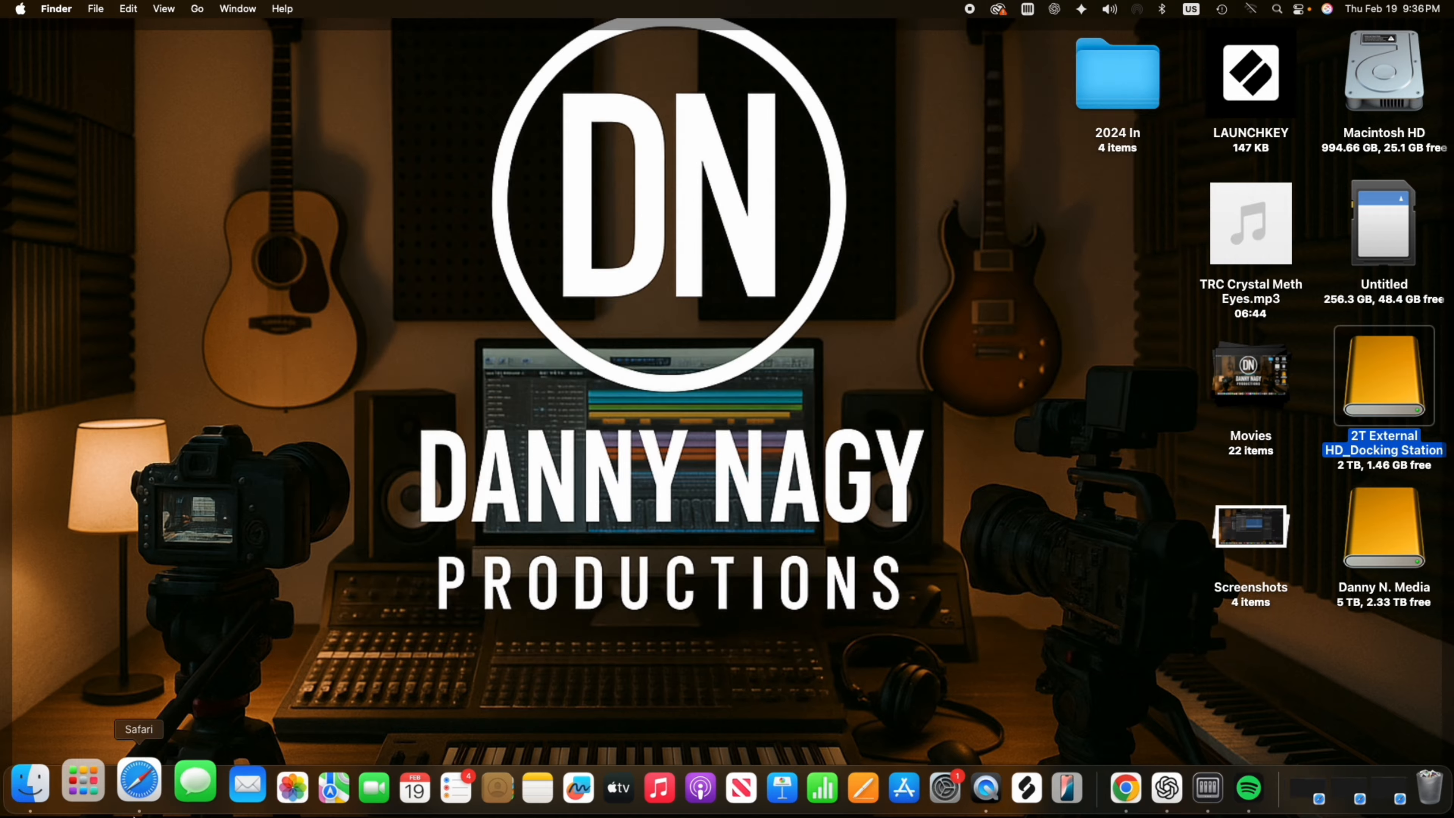
Launch Native Access and open its File Management preferences to view the download, application and content locations
click(109, 804)
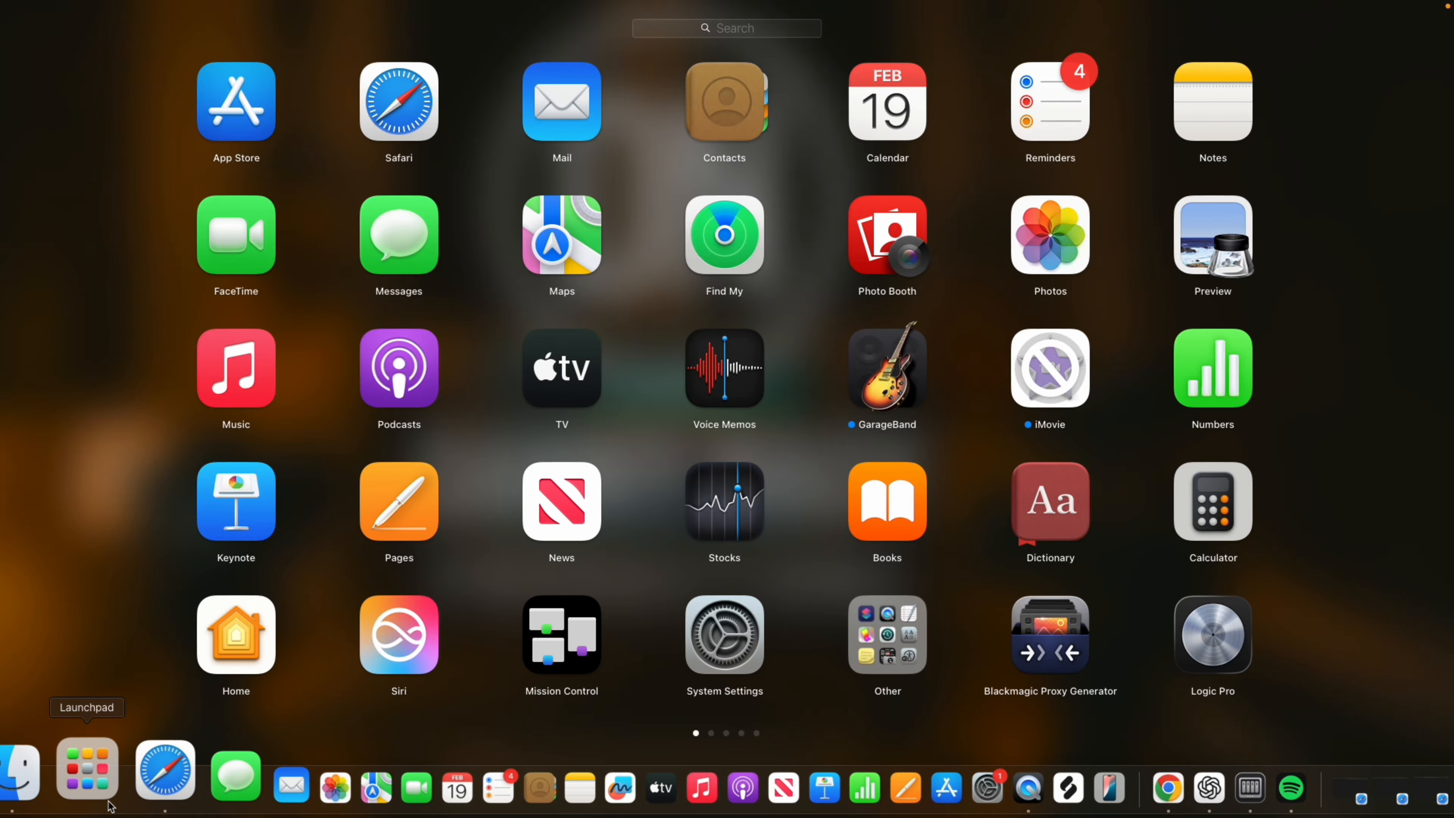
text(na)
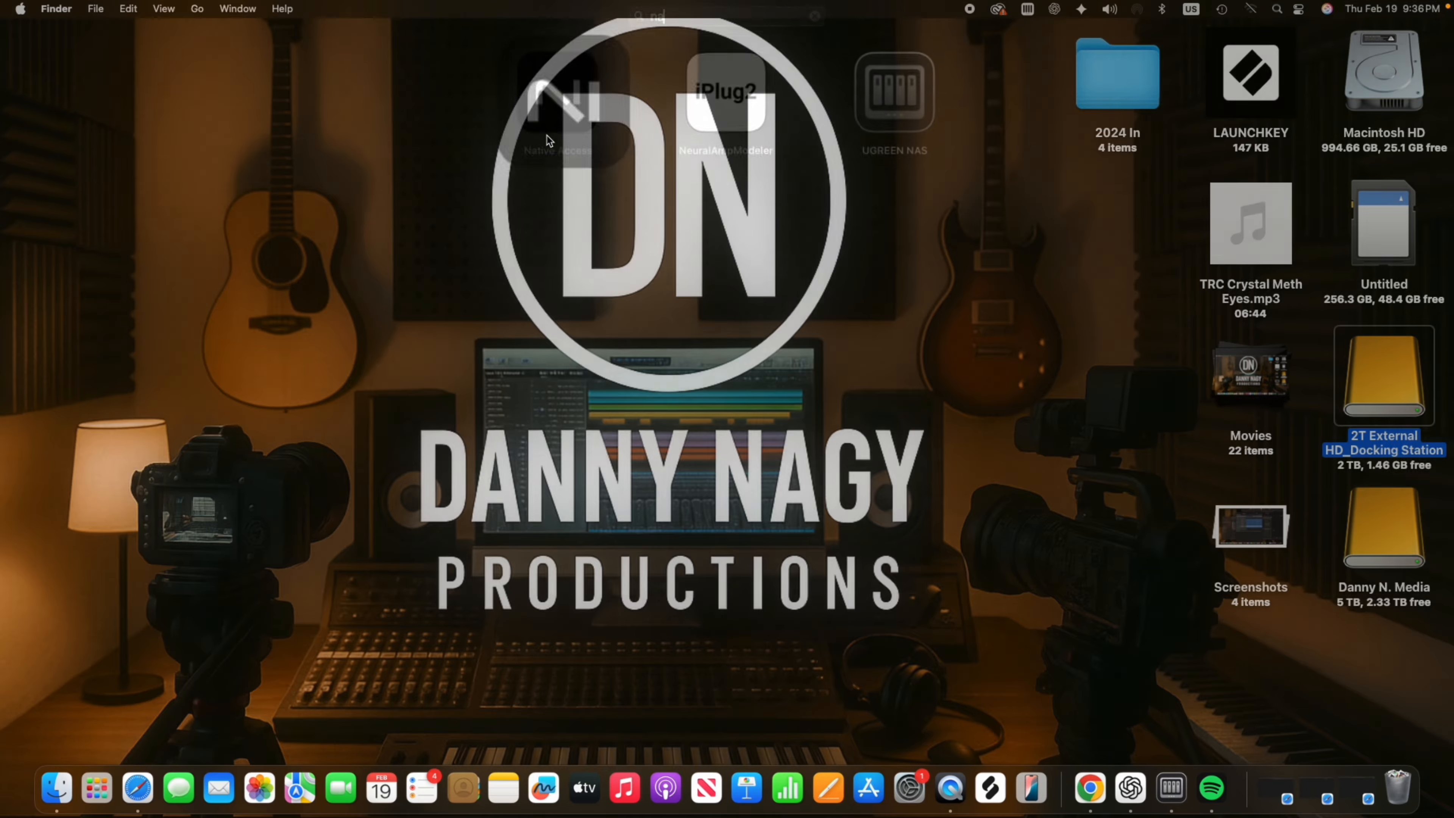
click(544, 143)
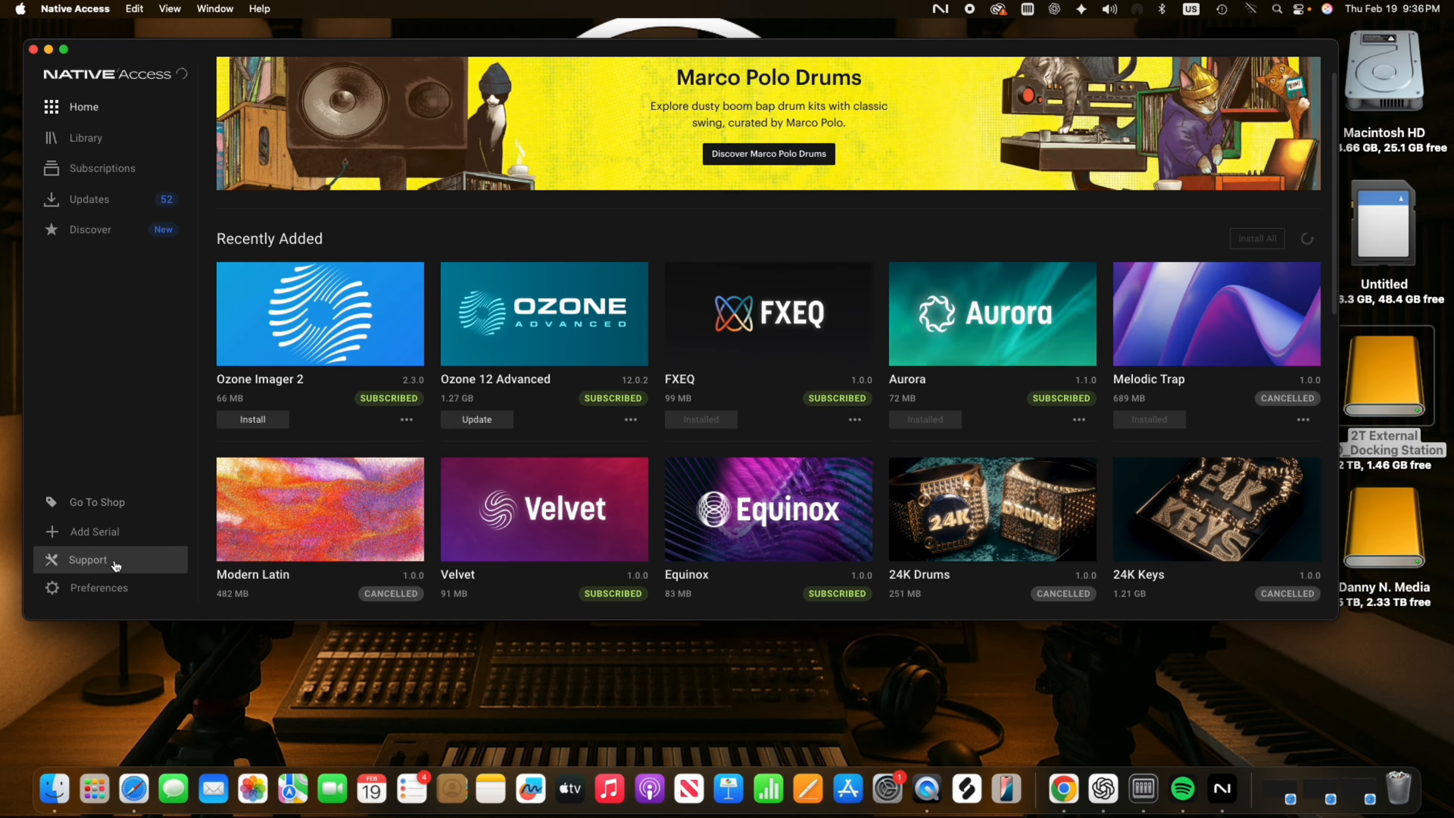
click(111, 588)
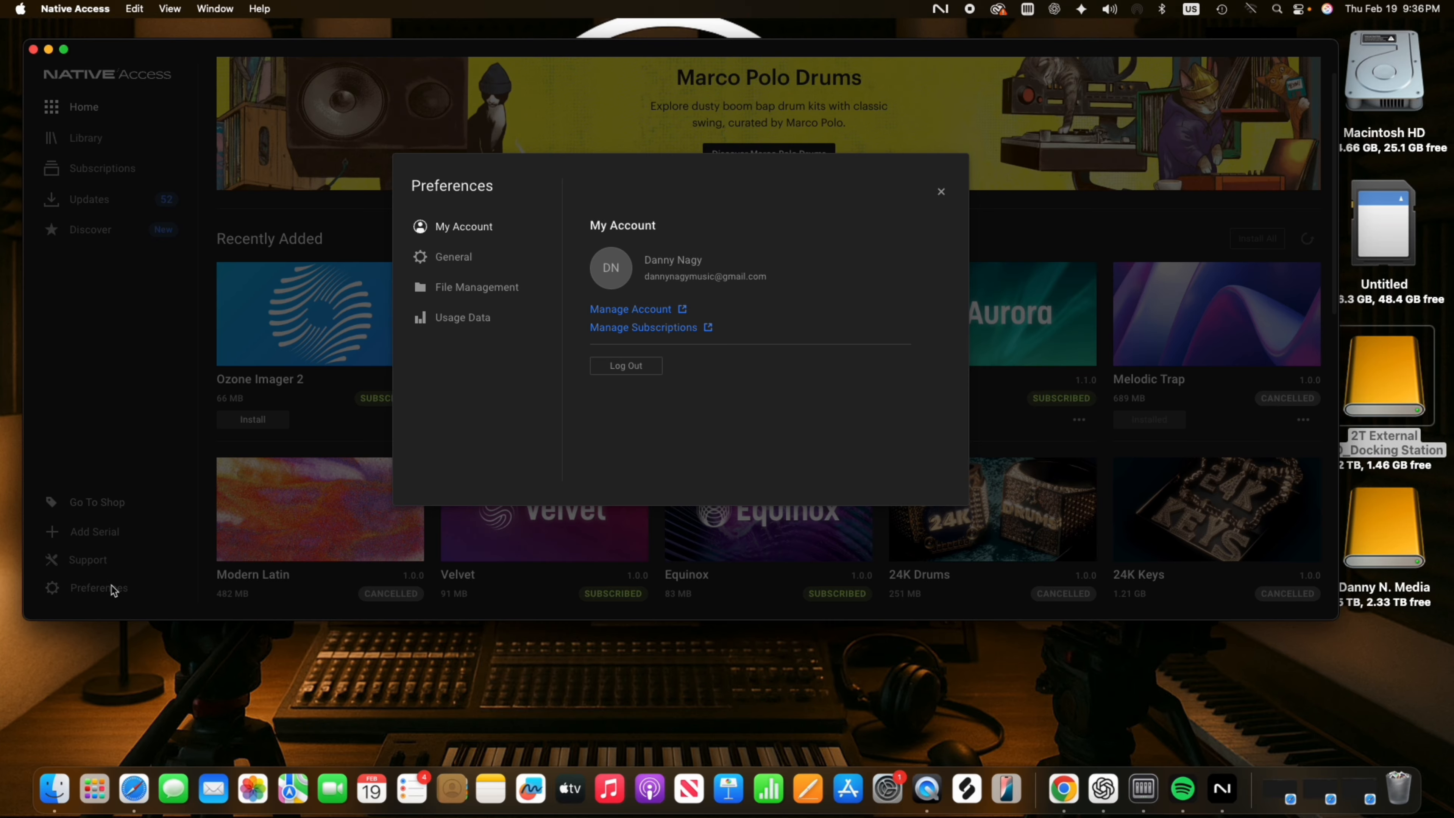
click(444, 300)
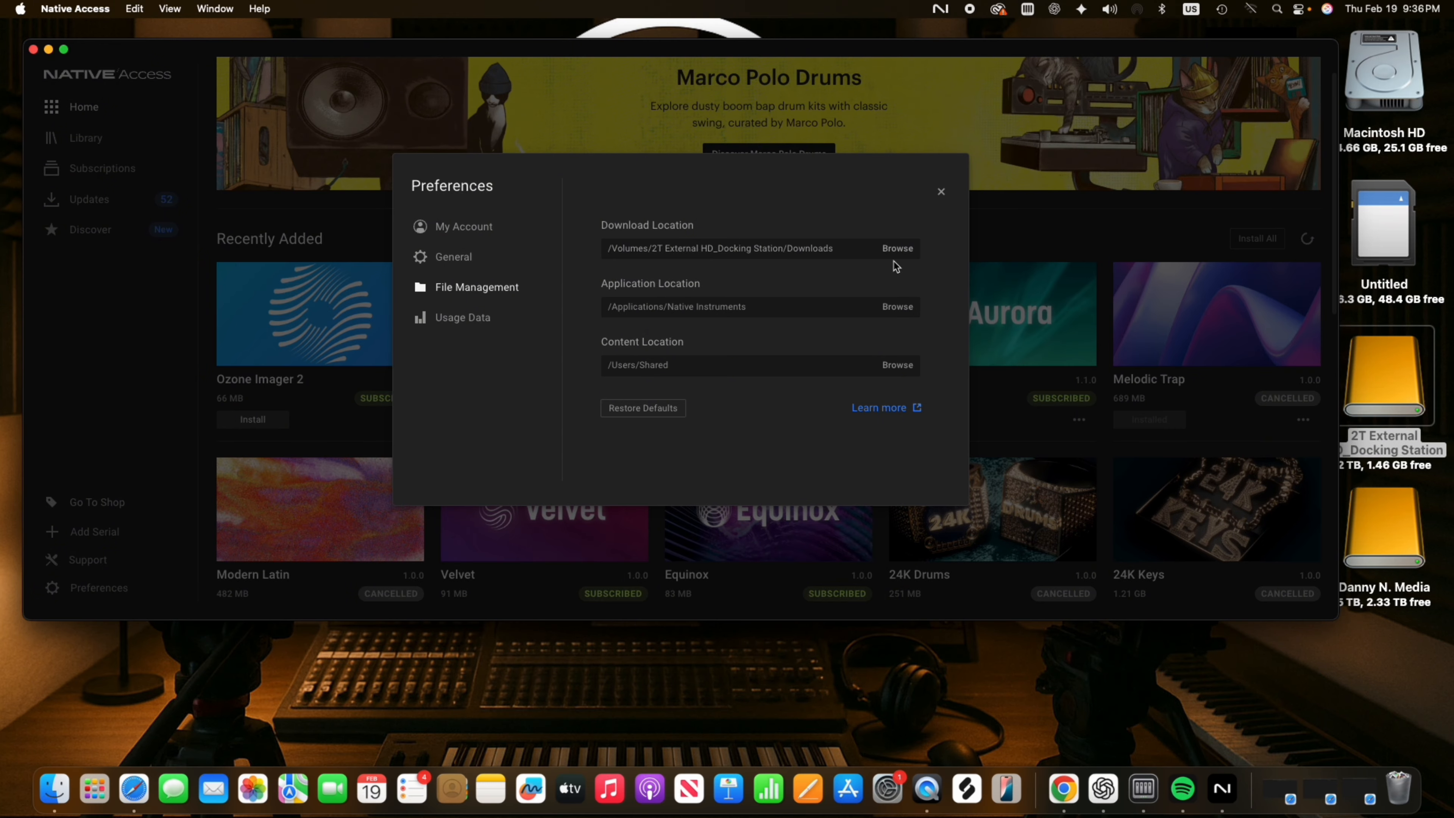
Examine the Downloads folder on the 2T External HD_Docking Station drive in Finder, collapse its SFT SHORTS folder, and close the window
double_click(1360, 398)
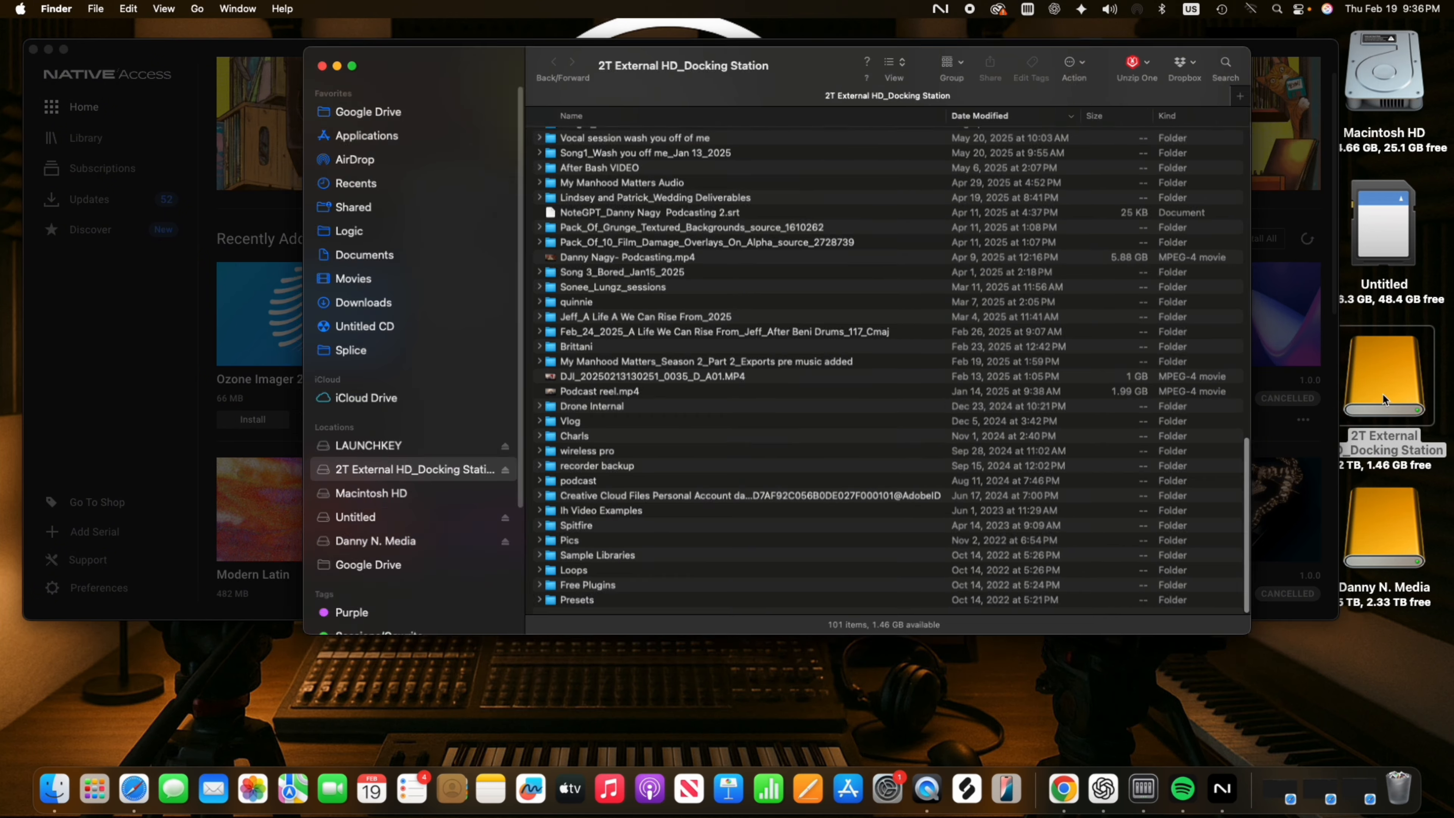
drag(499, 59, 489, 183)
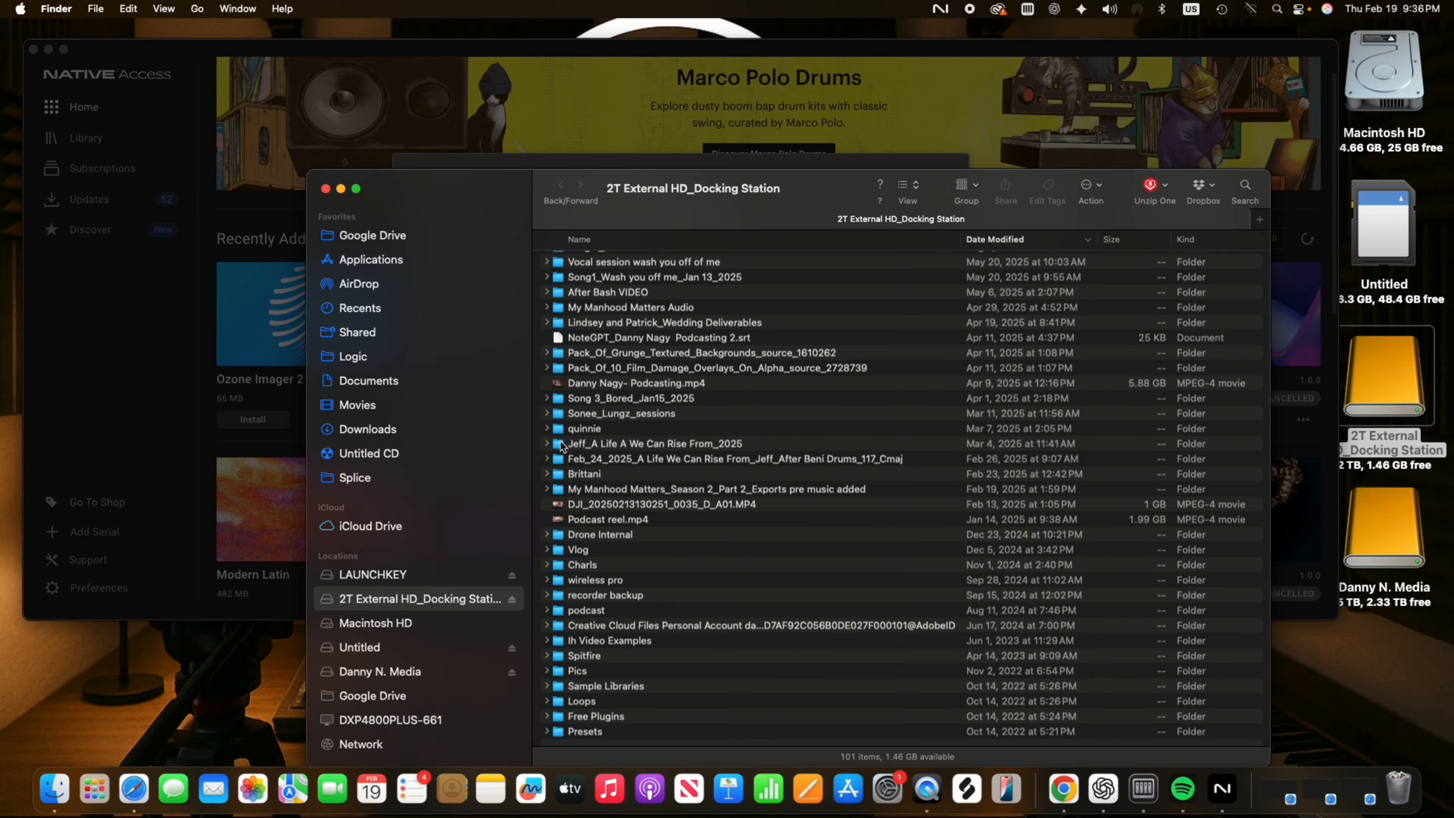
click(645, 445)
text(do)
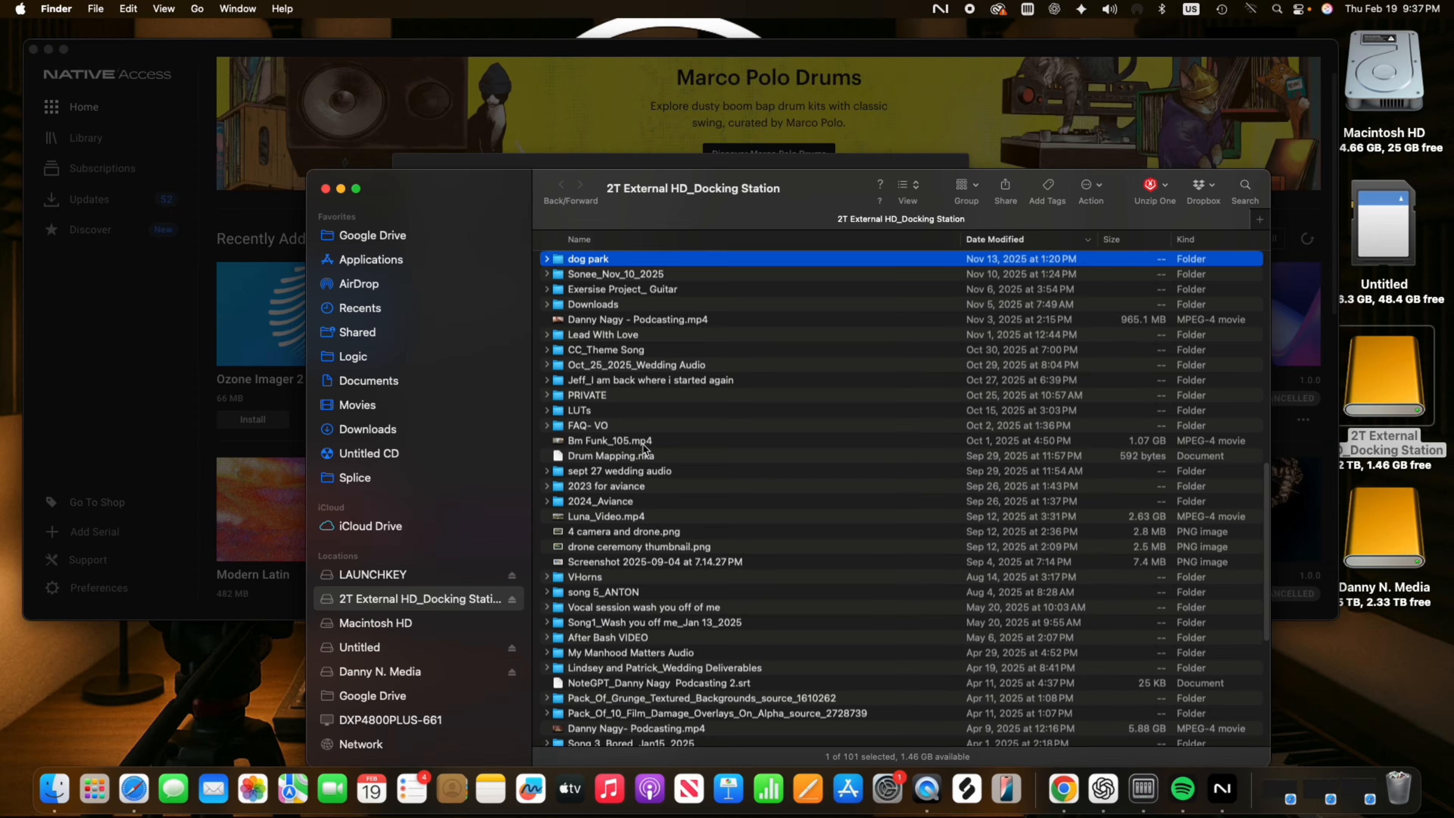
click(604, 305)
double_click(604, 305)
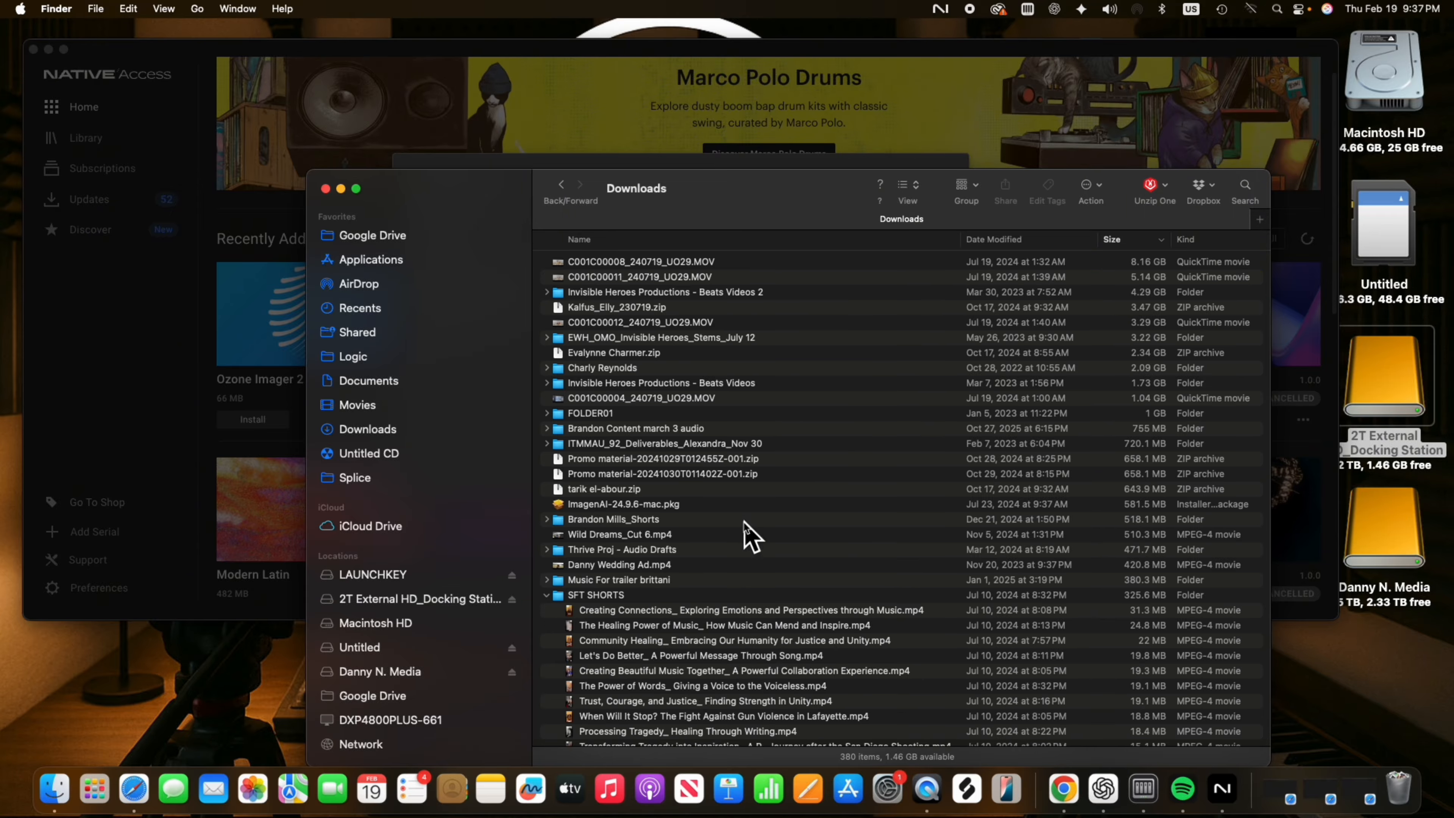
click(548, 595)
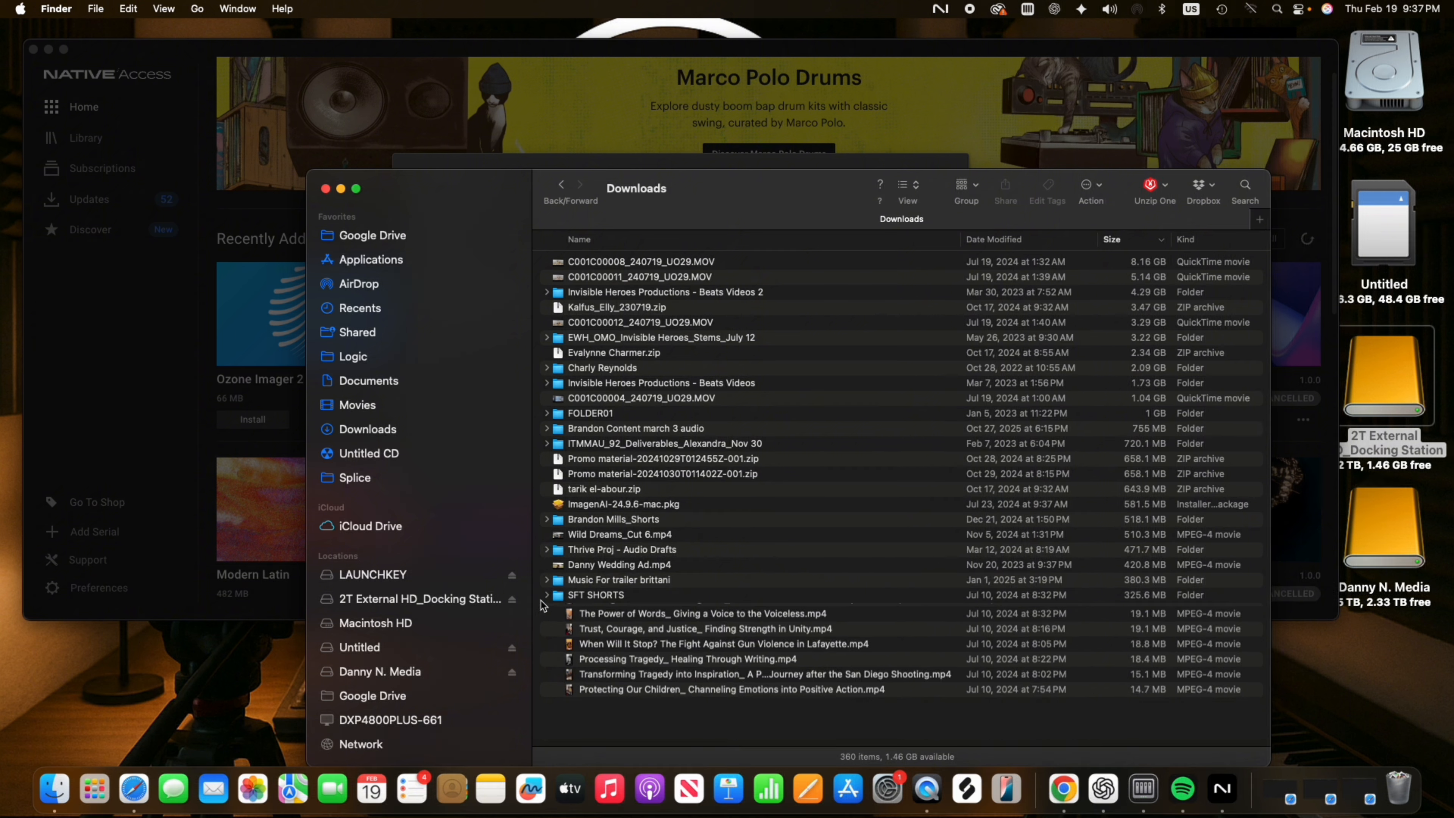
click(326, 188)
Close the preferences and check the installation path of Albion ONE in the Native Access library
click(941, 195)
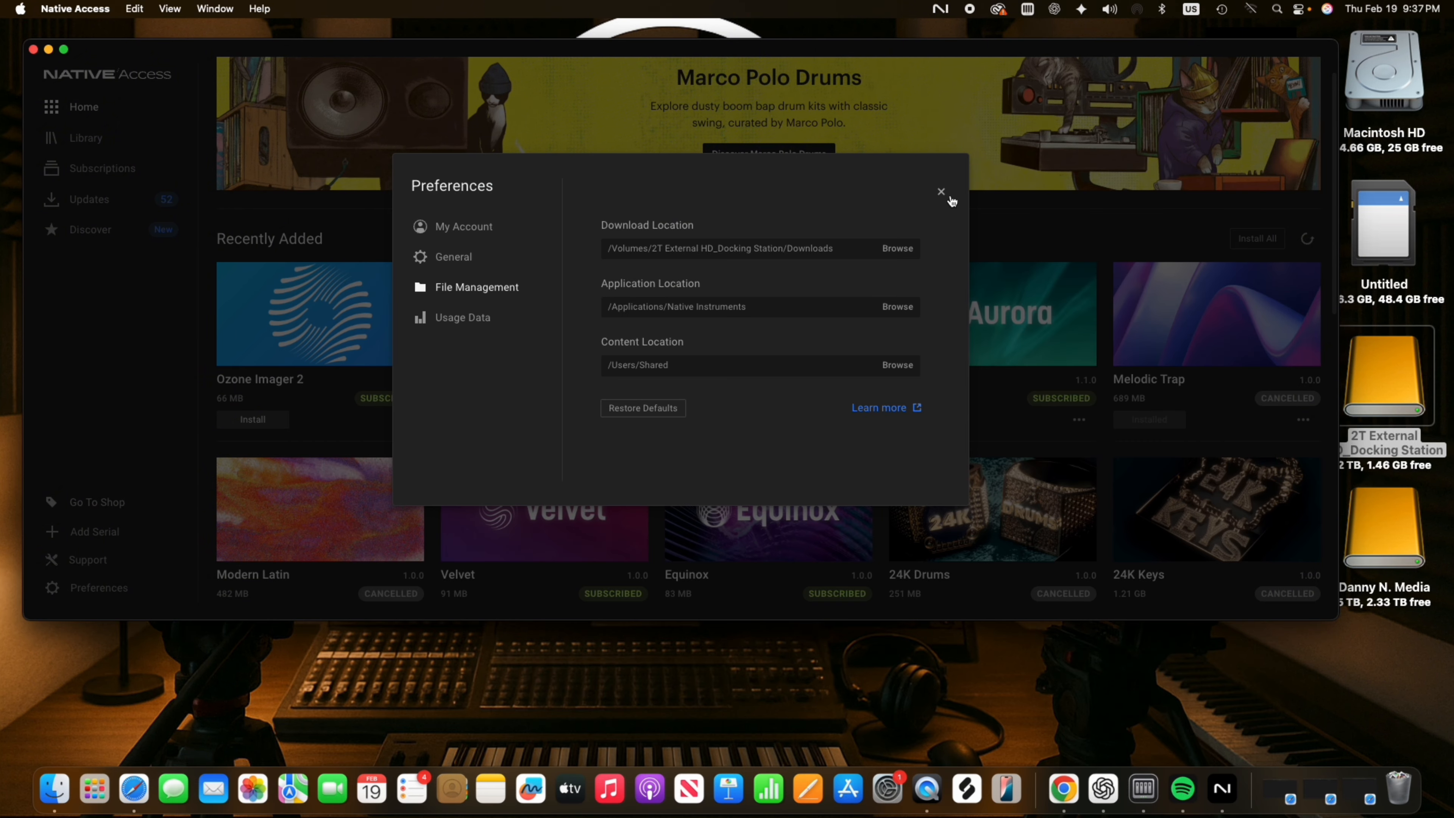
click(950, 198)
click(113, 139)
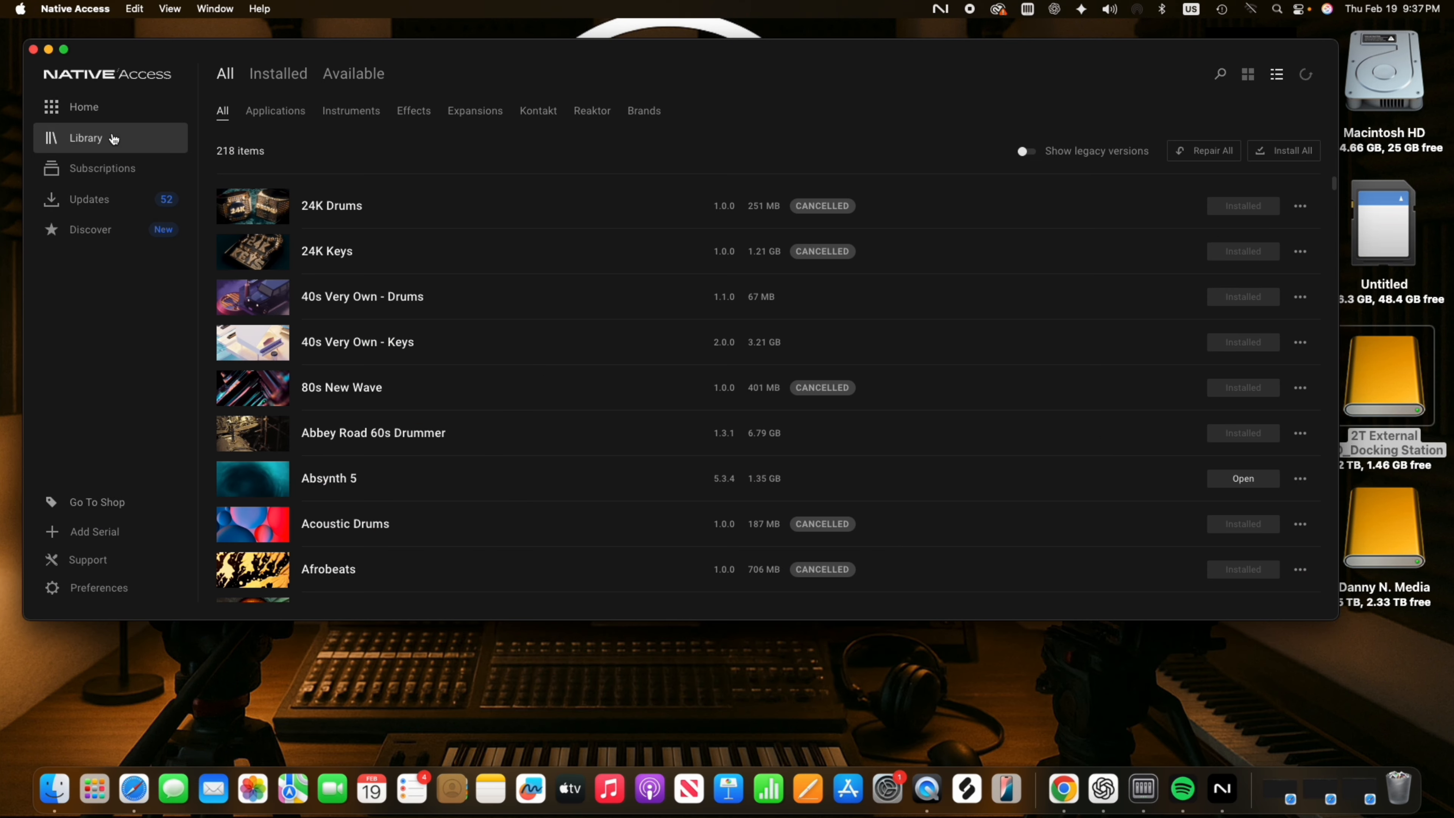
scroll(886, 331, down, 10)
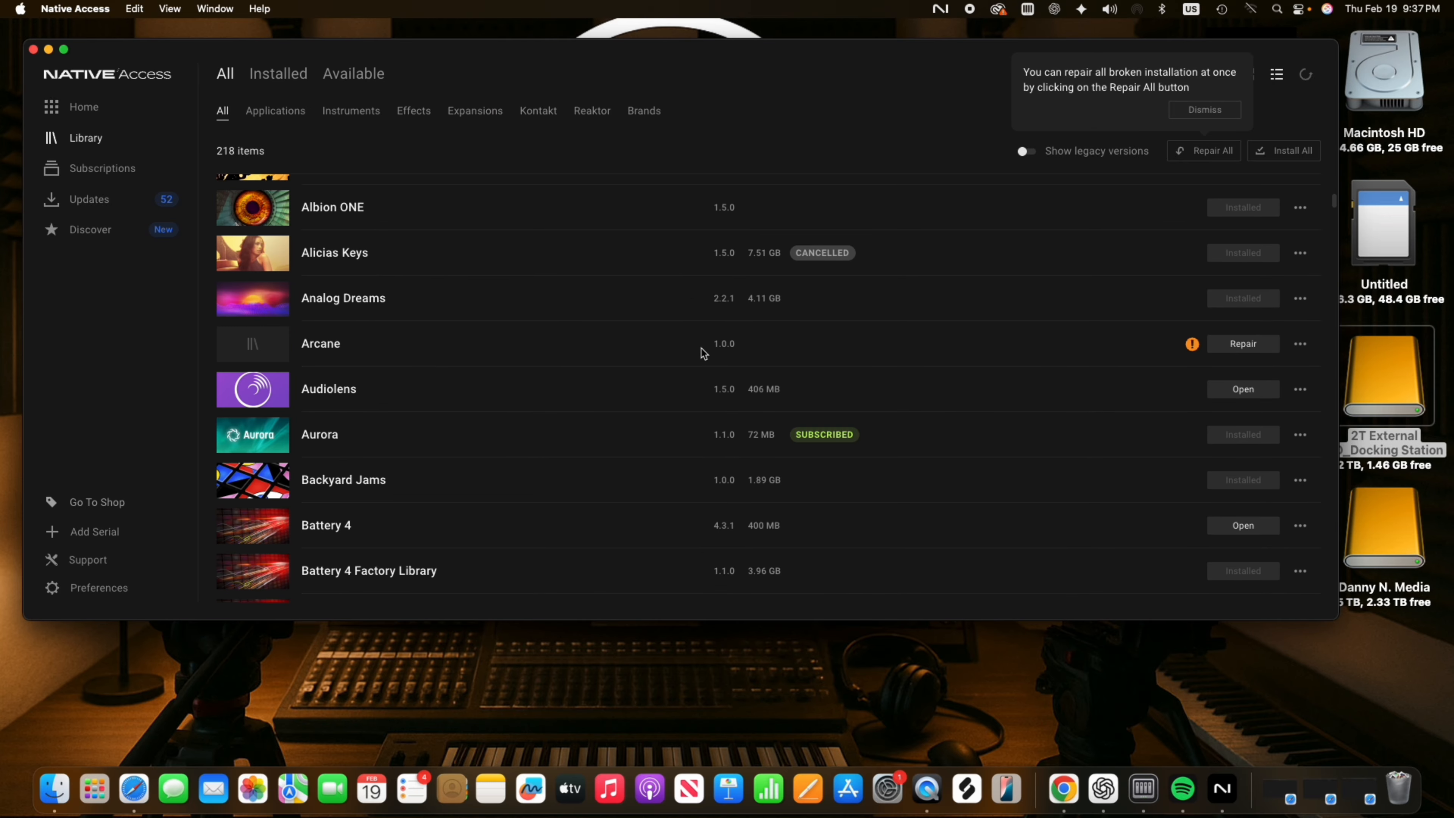
click(1302, 210)
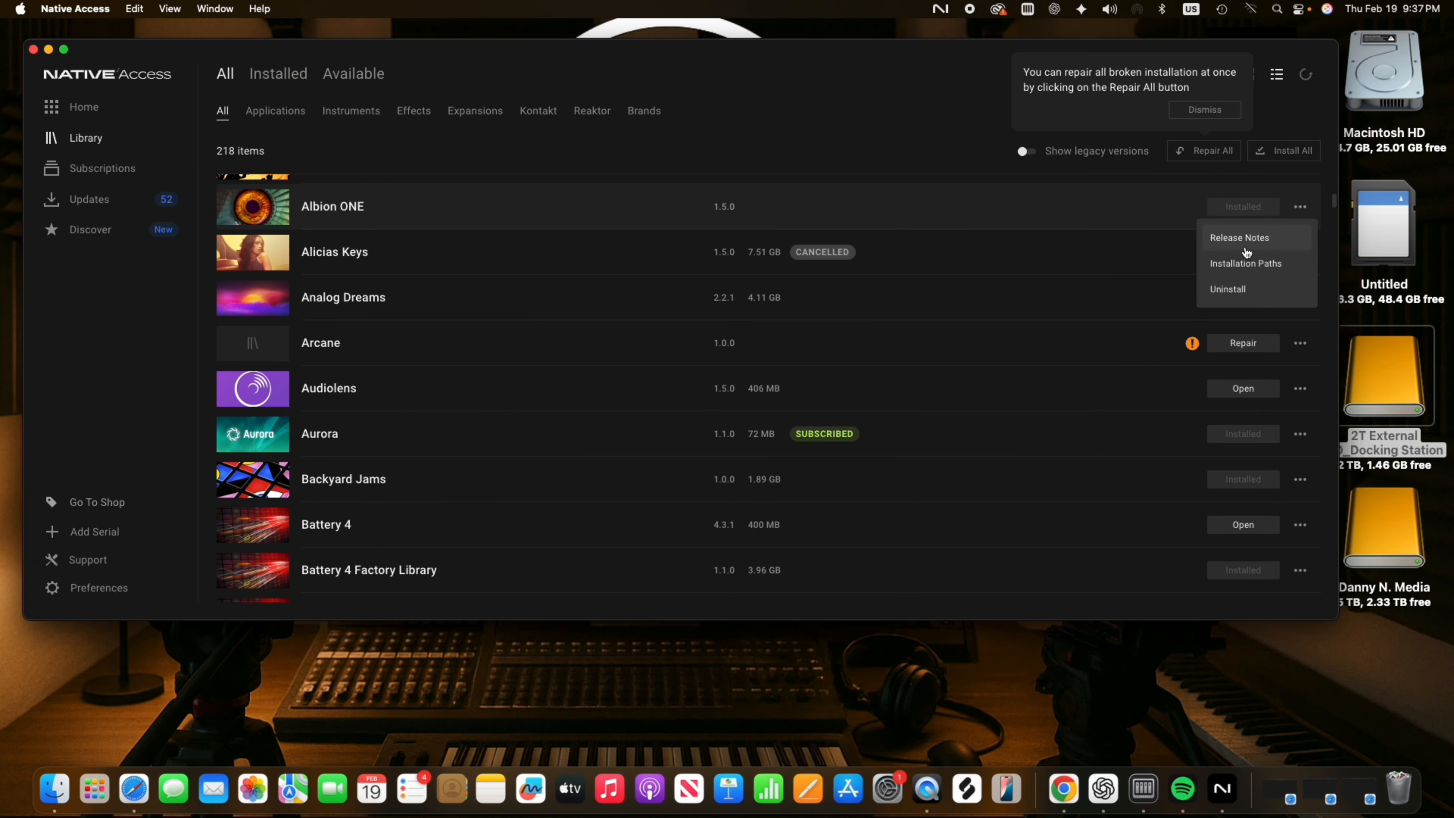
click(1241, 266)
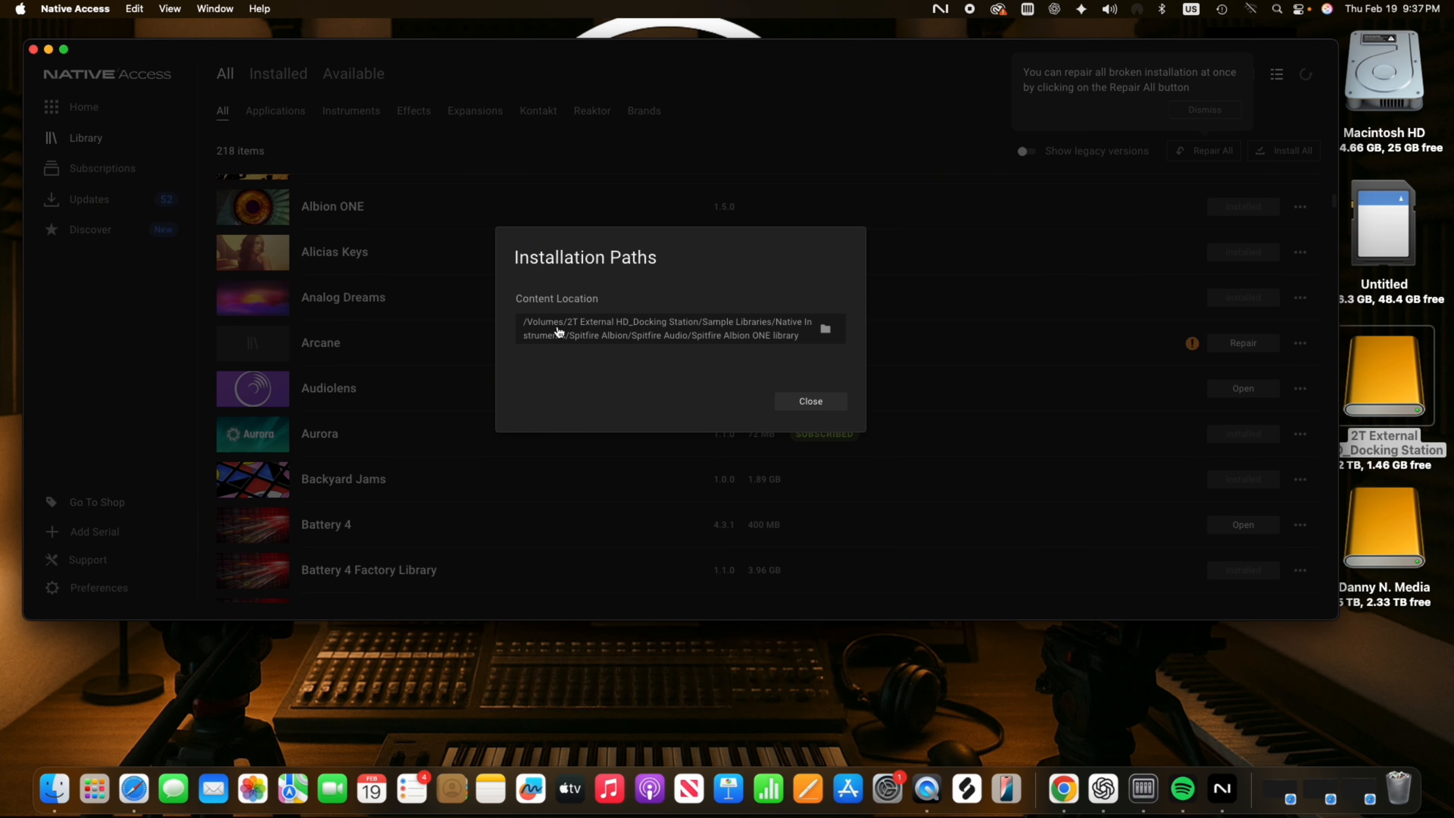
click(812, 403)
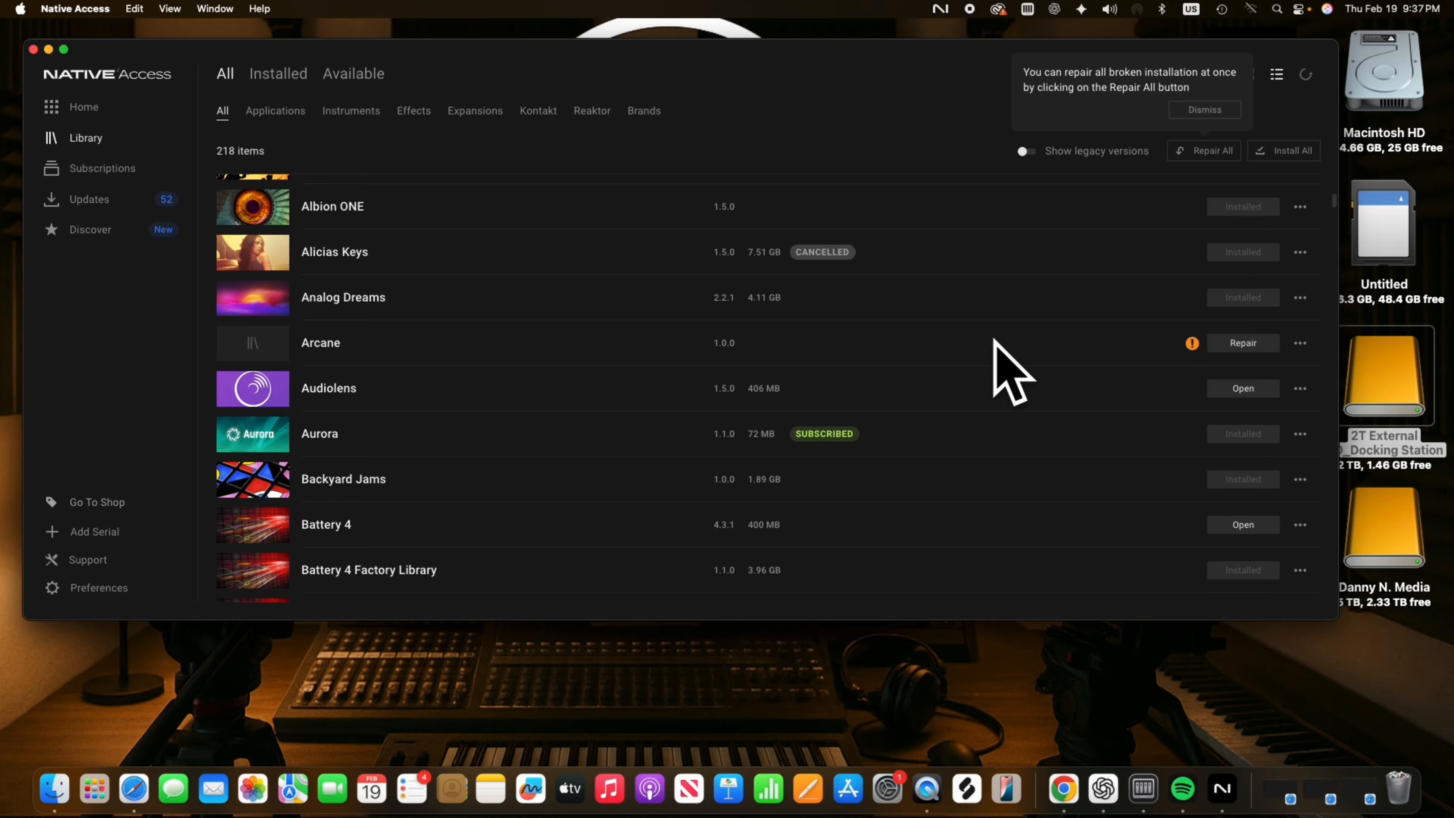
Start repairing the Arcane installation and open the folder chooser for its product content location
click(1251, 345)
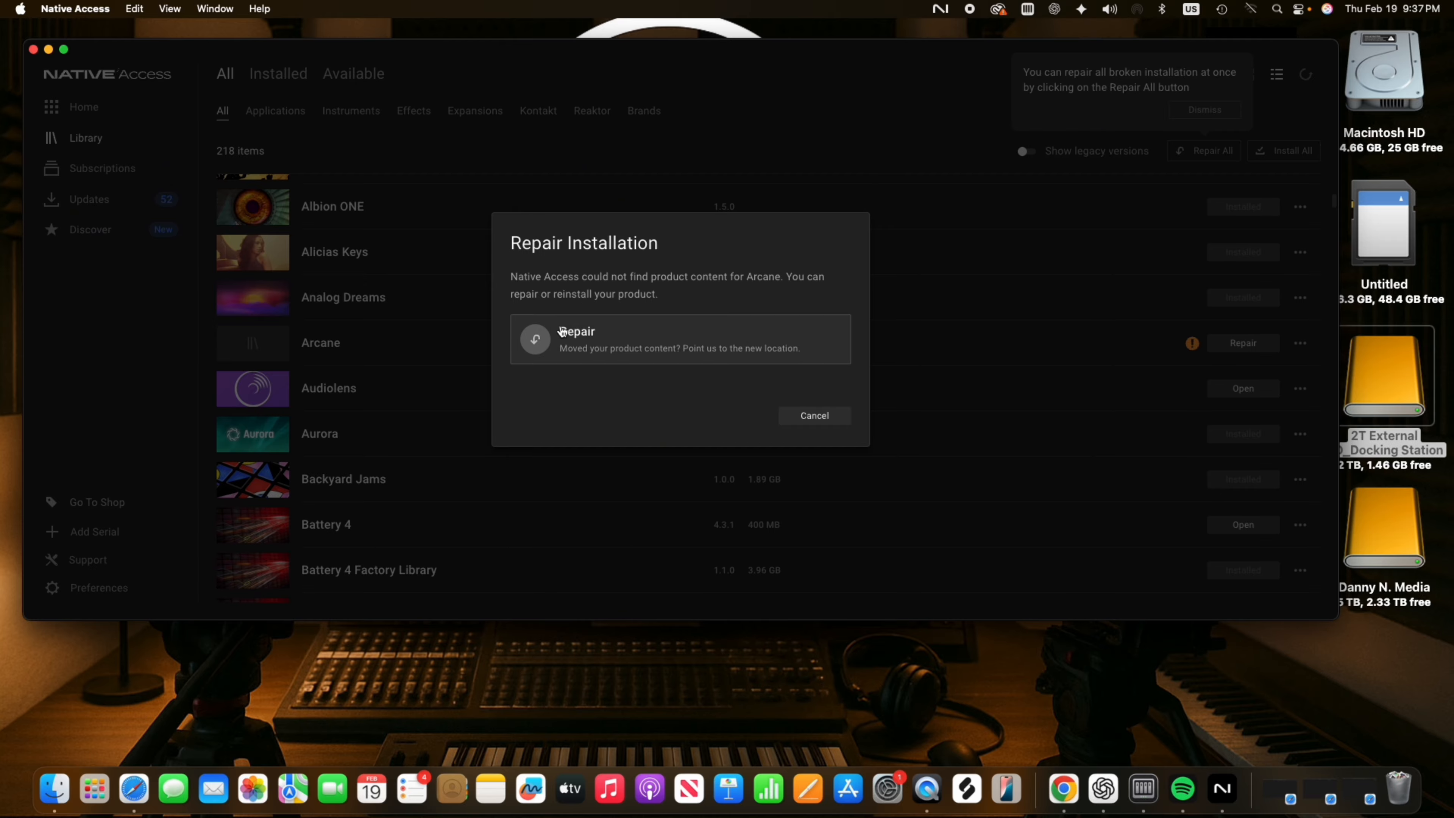
click(629, 337)
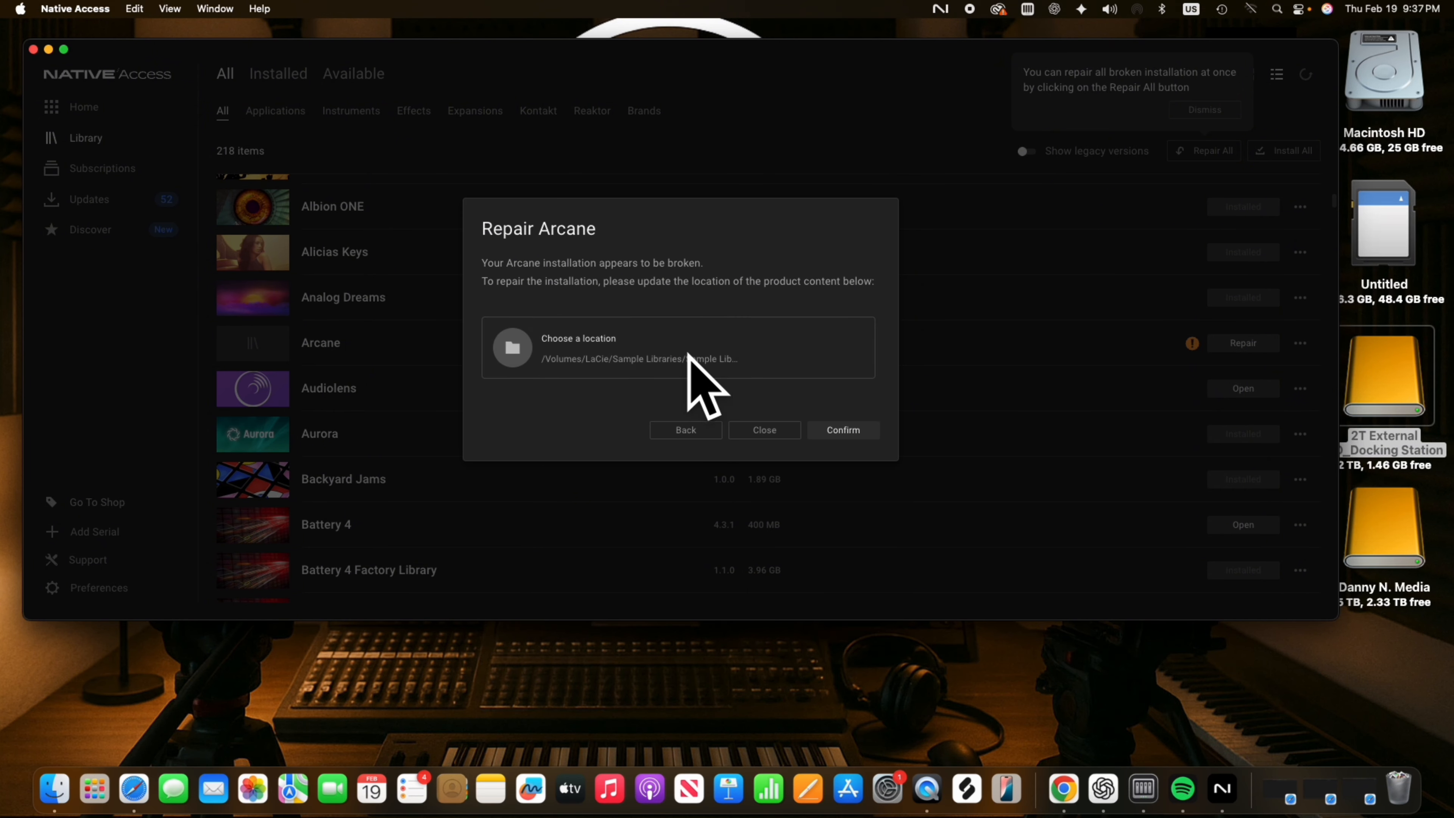
click(672, 359)
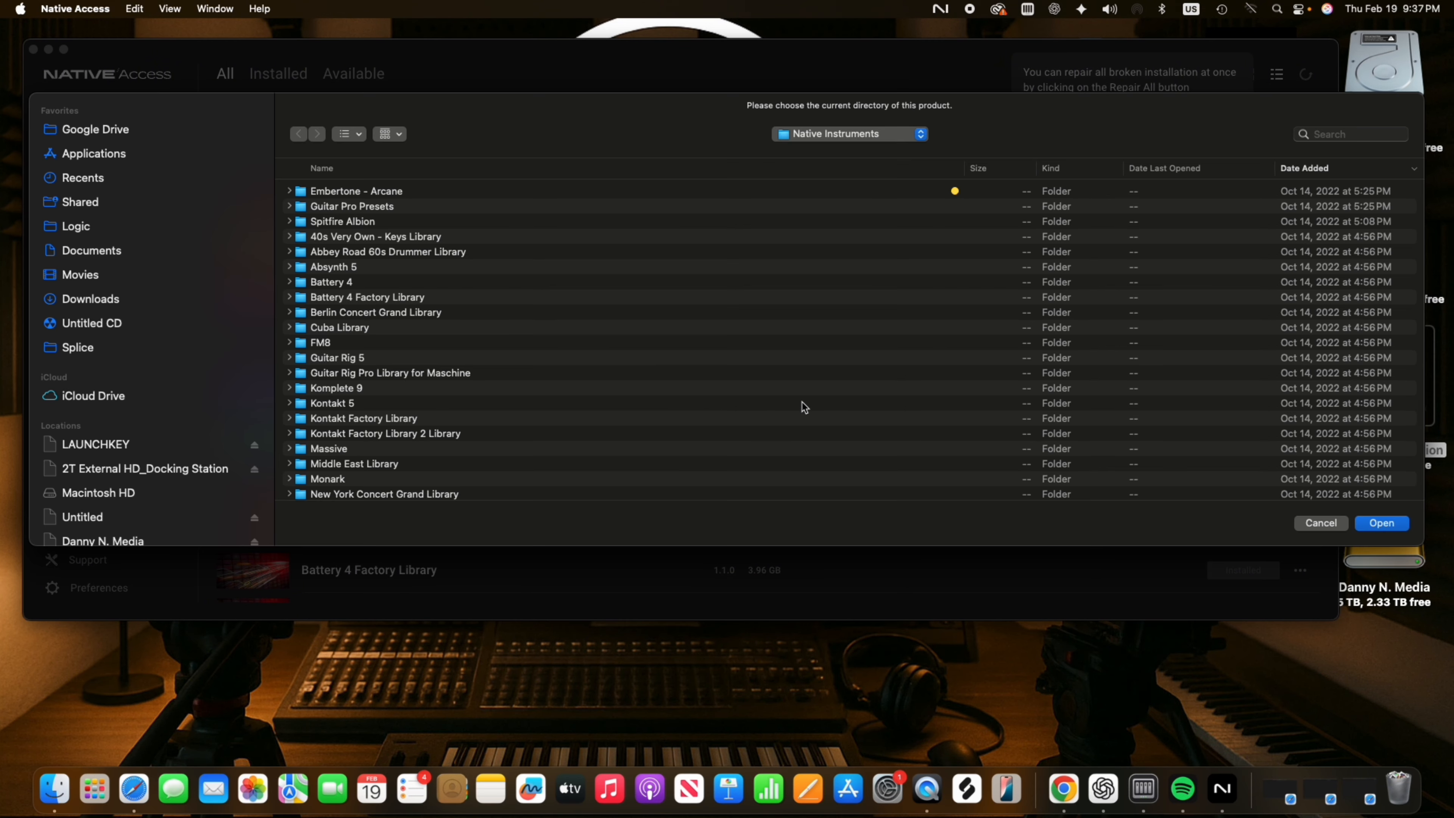
click(1327, 526)
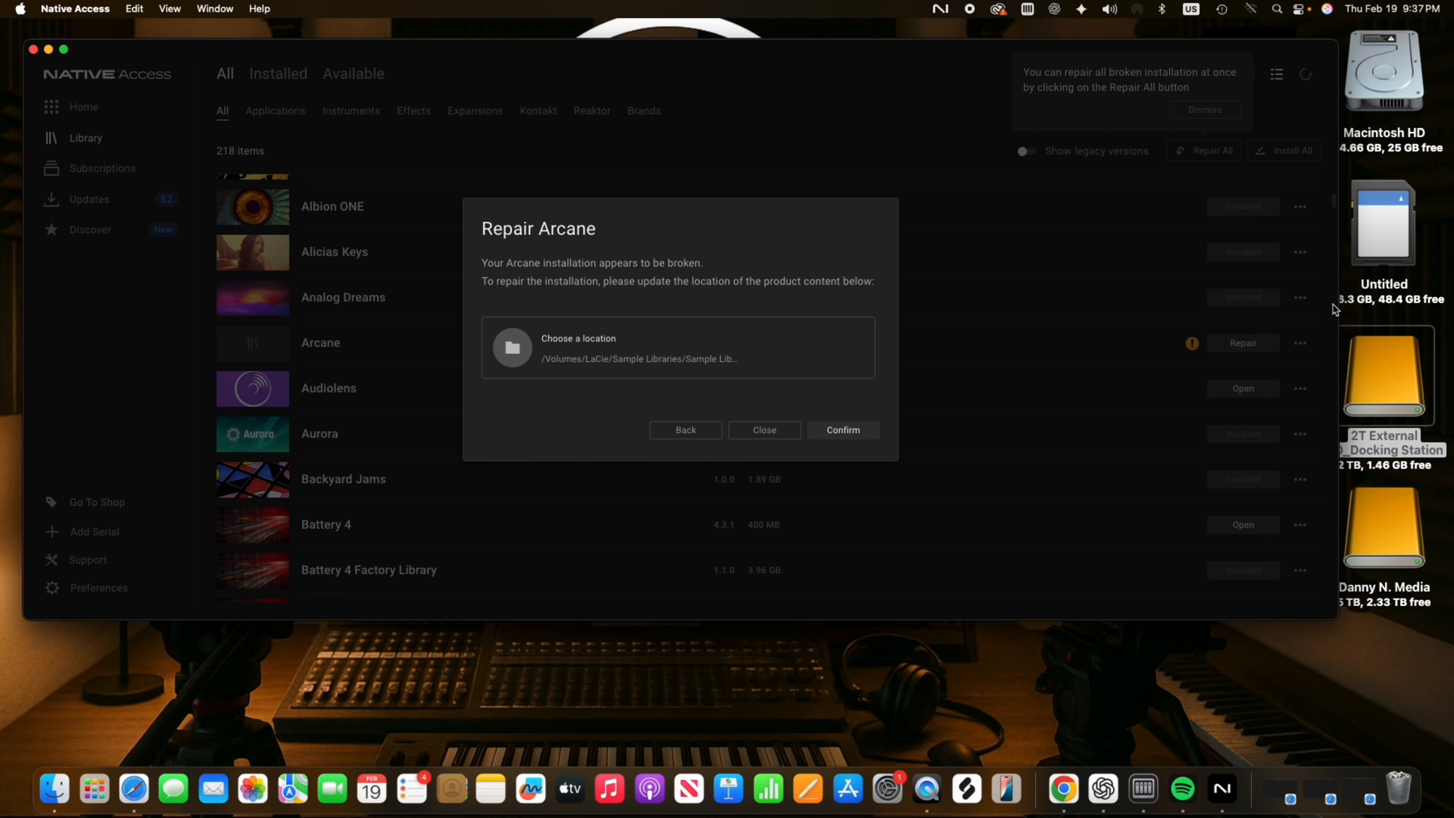
click(527, 367)
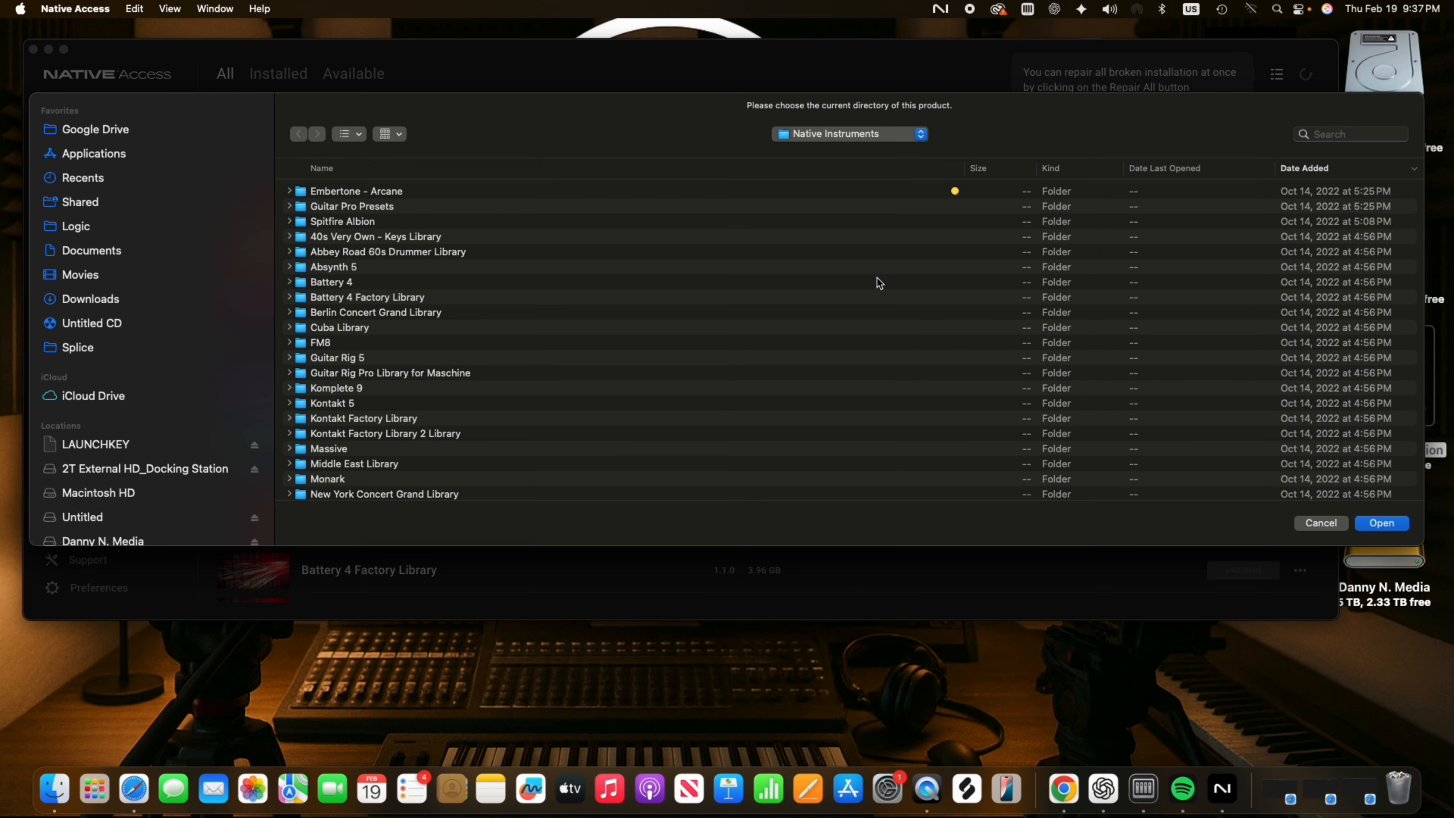
click(1322, 524)
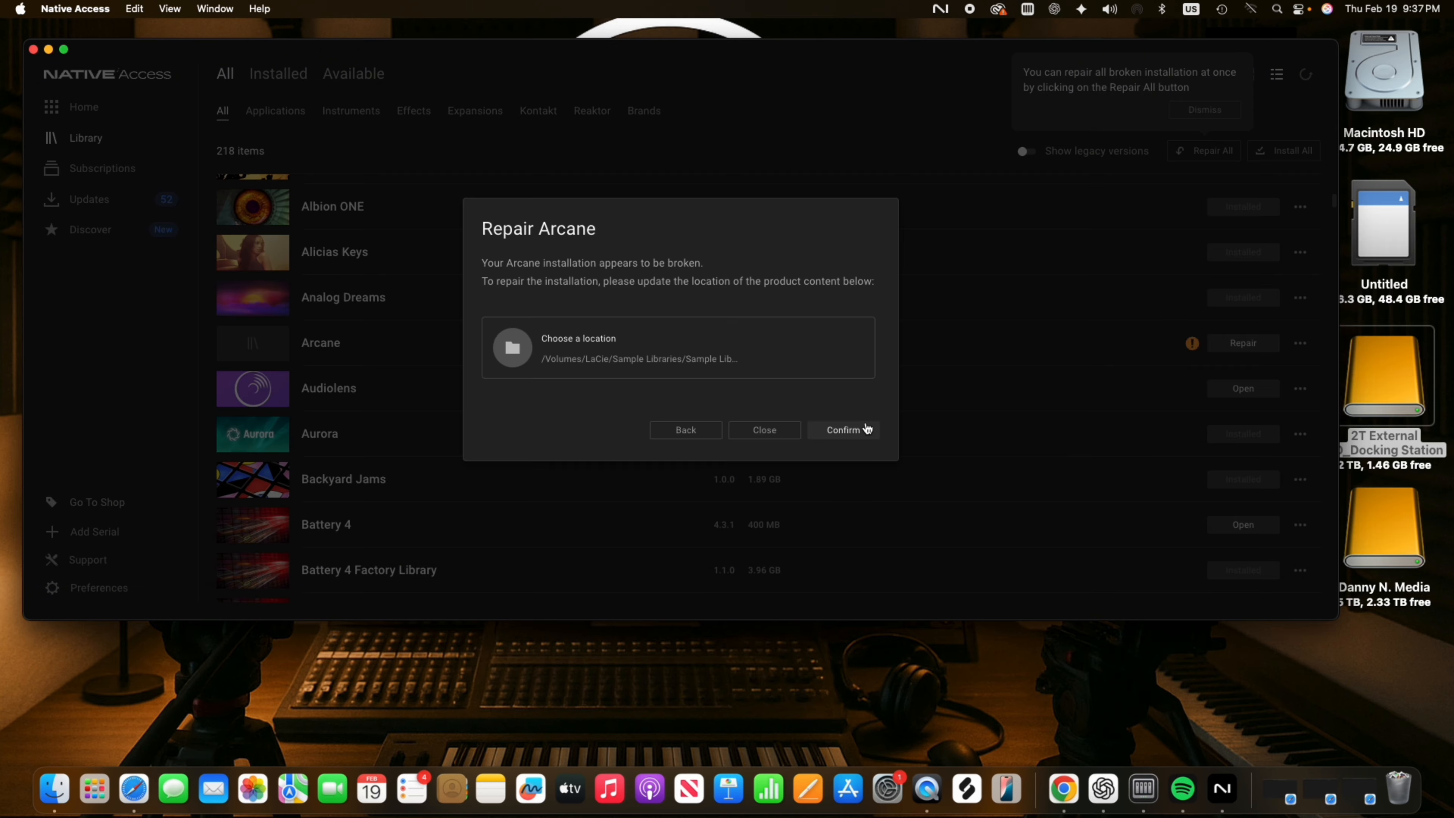
click(748, 346)
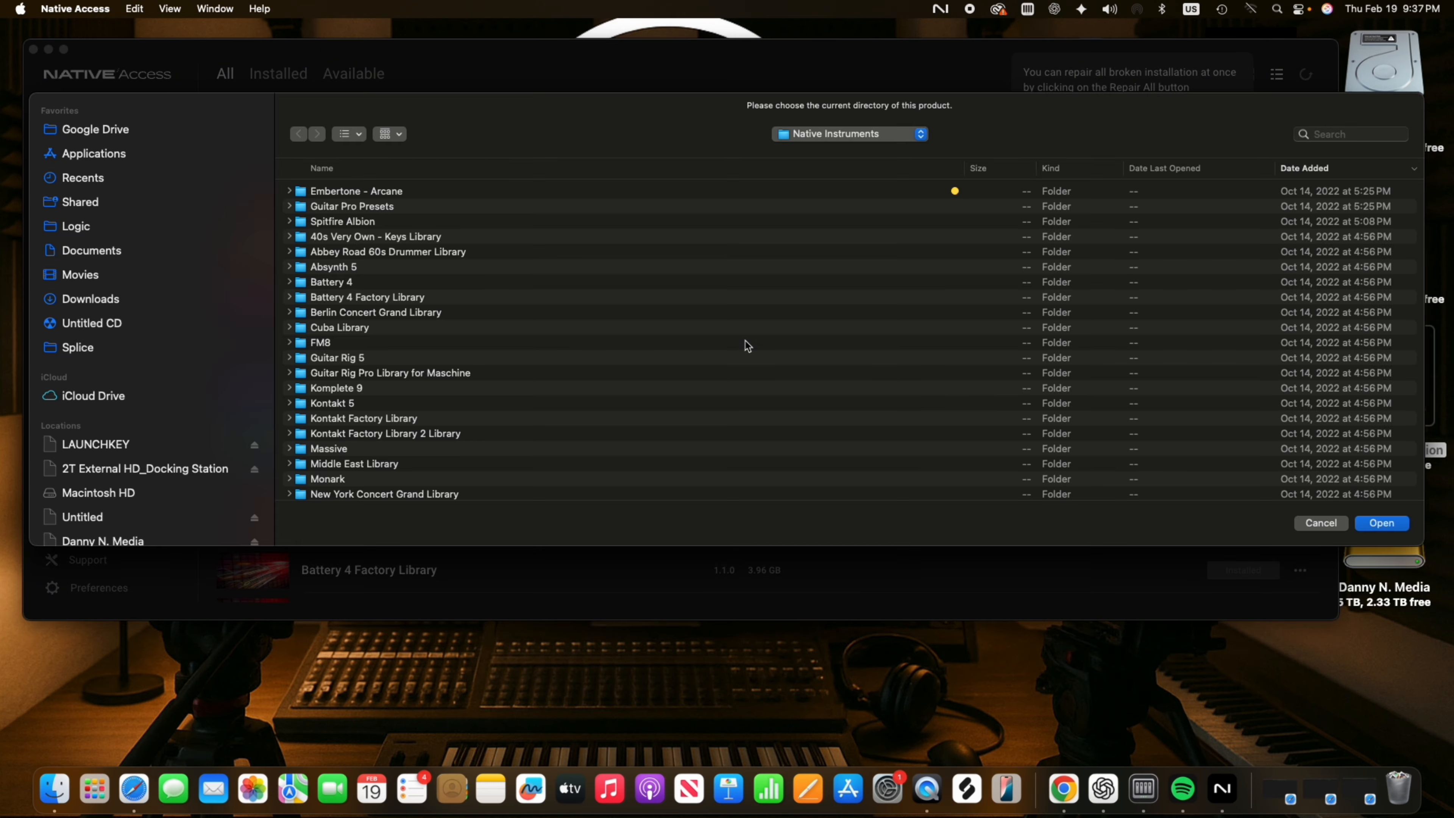
Choose the Embertone - Arcane folder in Native Instruments as Arcane's content location, and complete the repair
click(769, 326)
key(b)
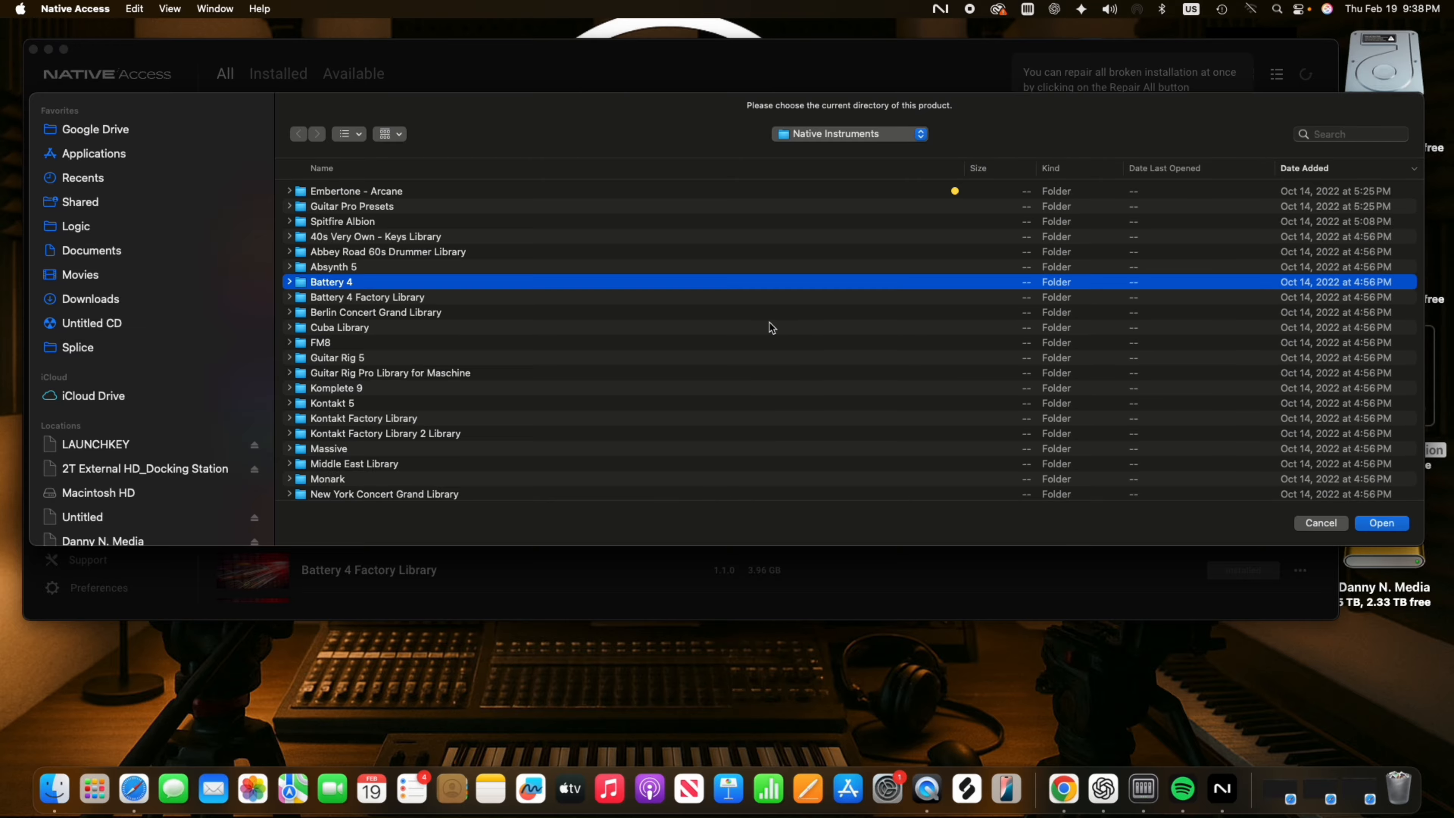
click(402, 193)
click(1379, 526)
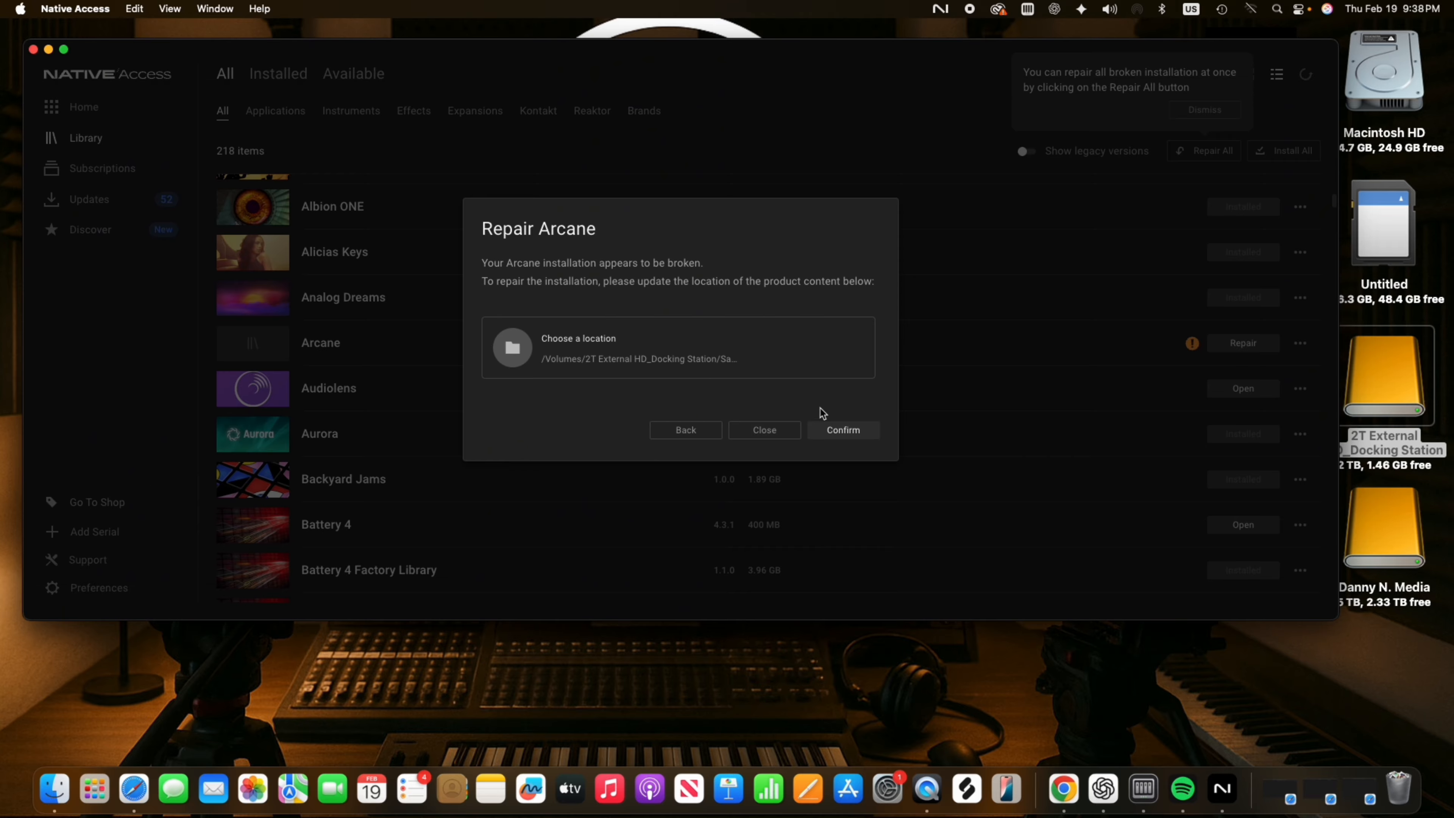
click(847, 431)
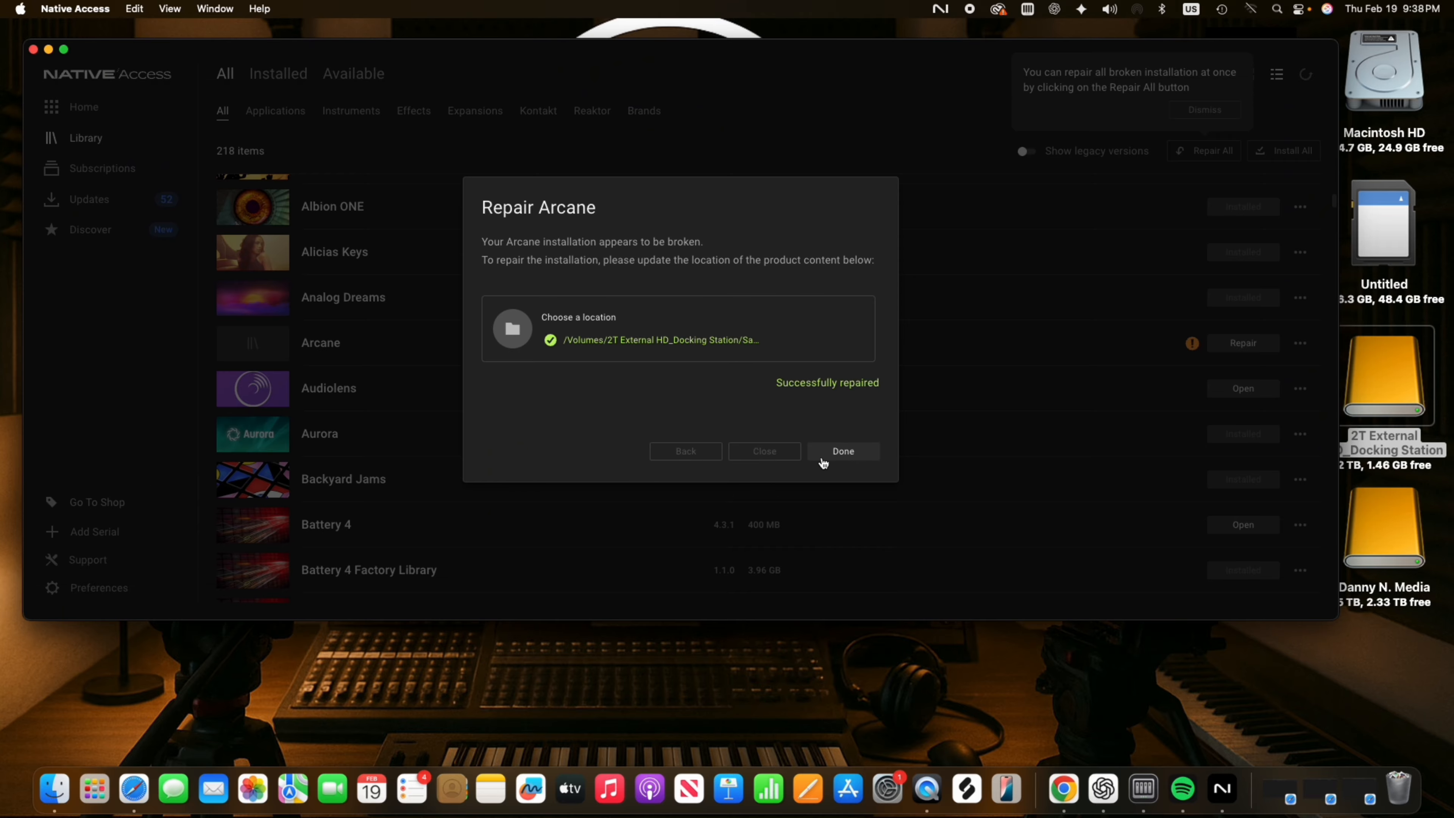
click(849, 452)
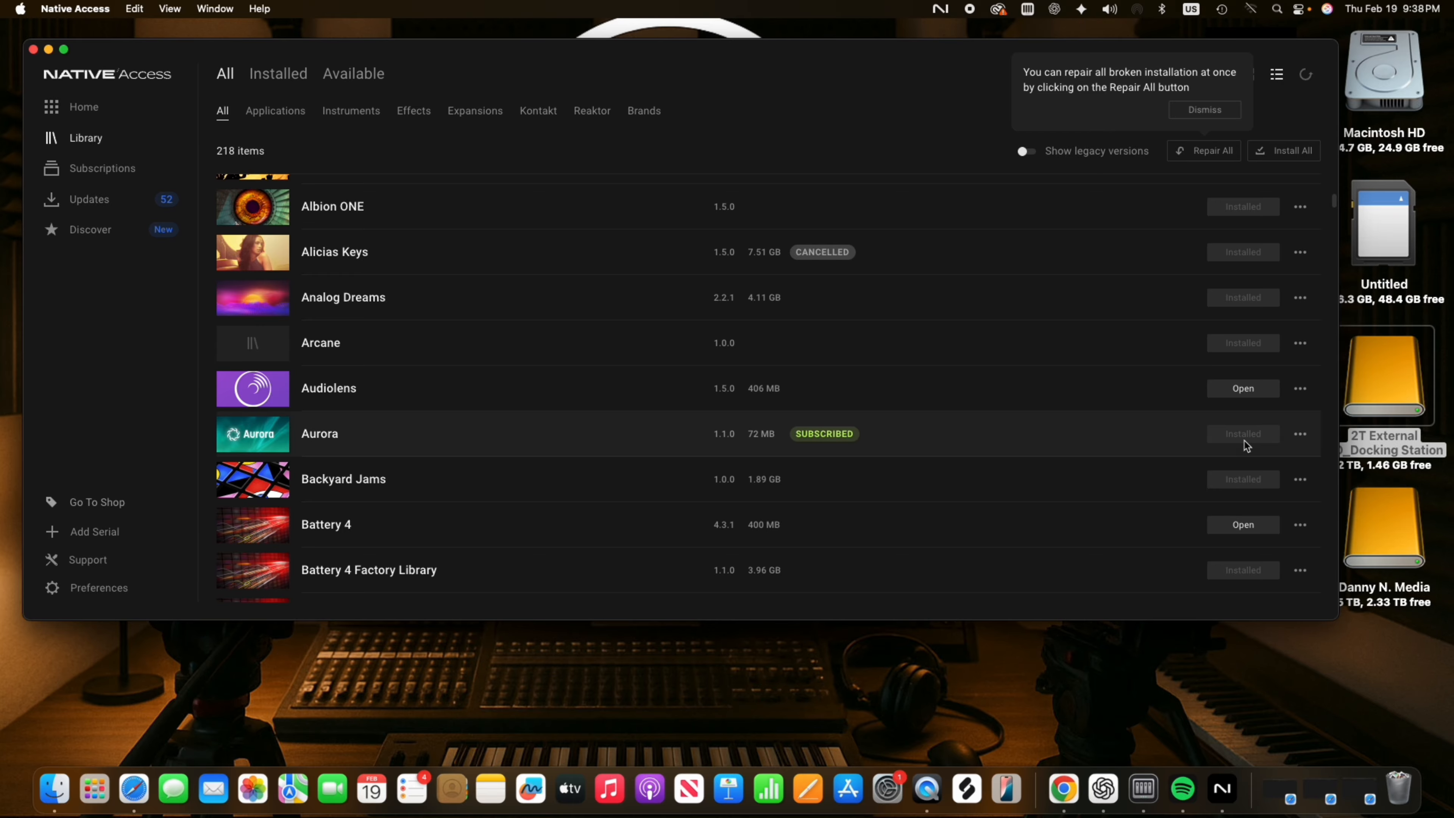
Return to the File Management preferences to review the default file locations
scroll(1254, 469, down, 6)
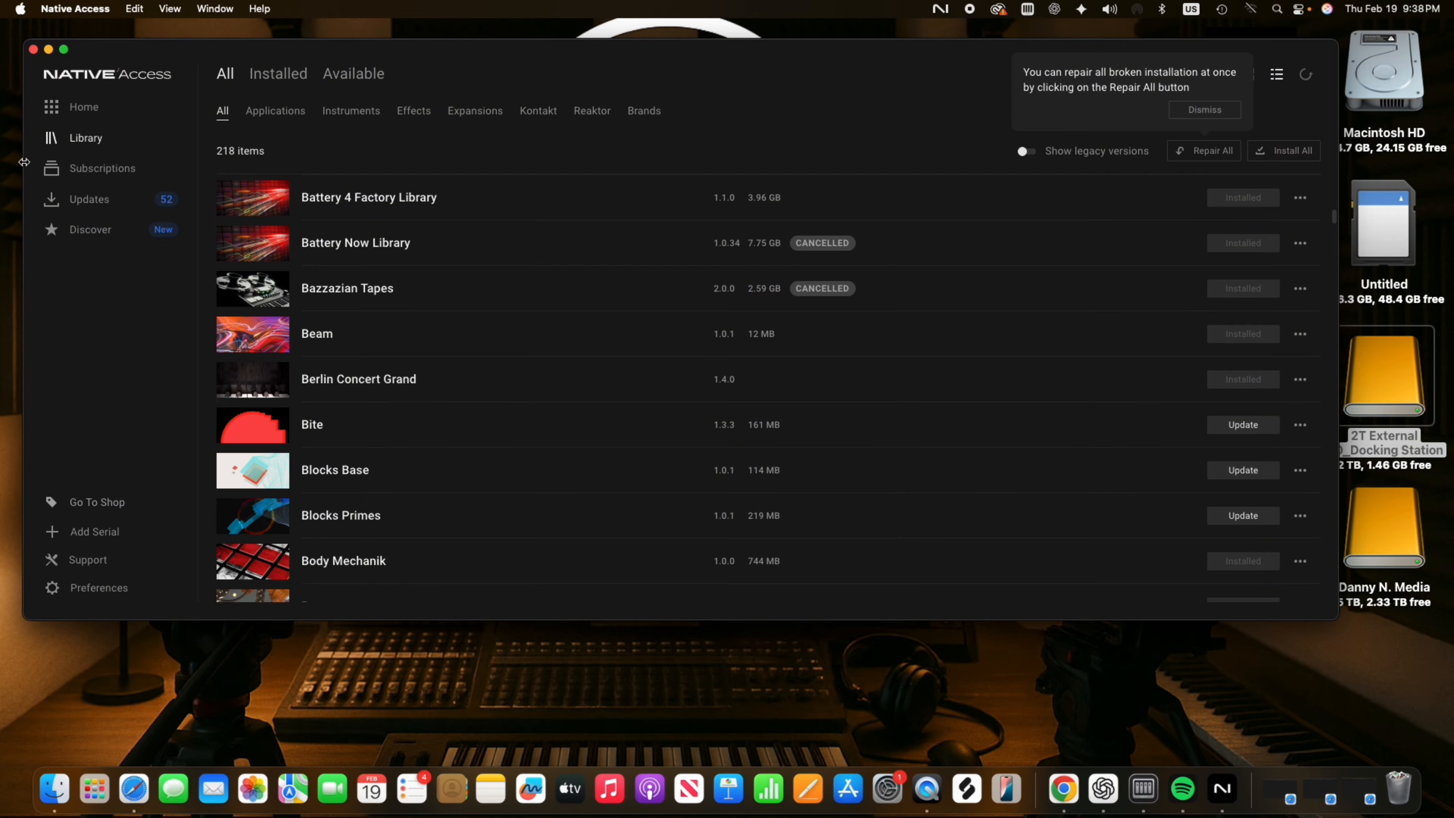
click(116, 593)
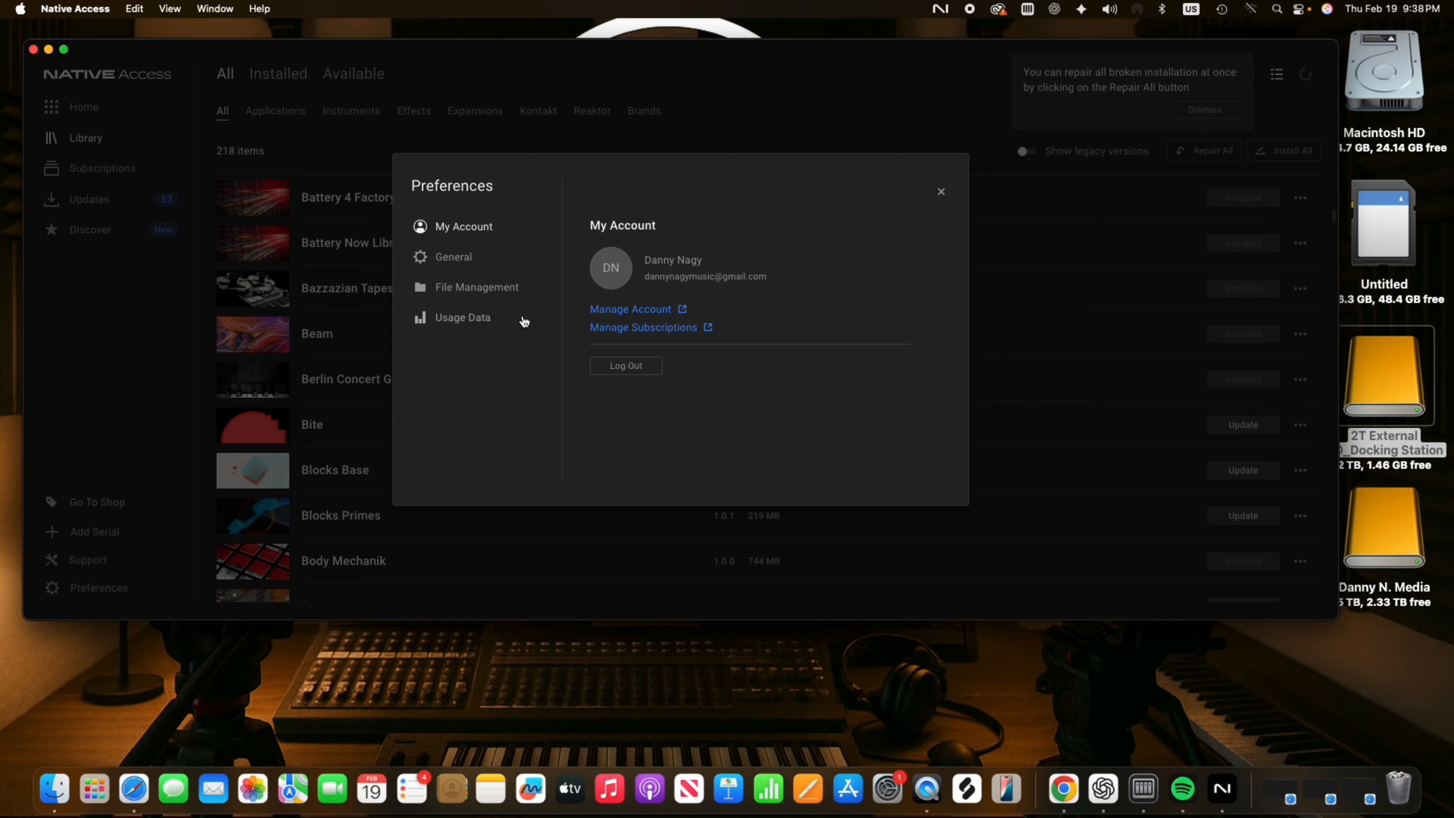
click(483, 284)
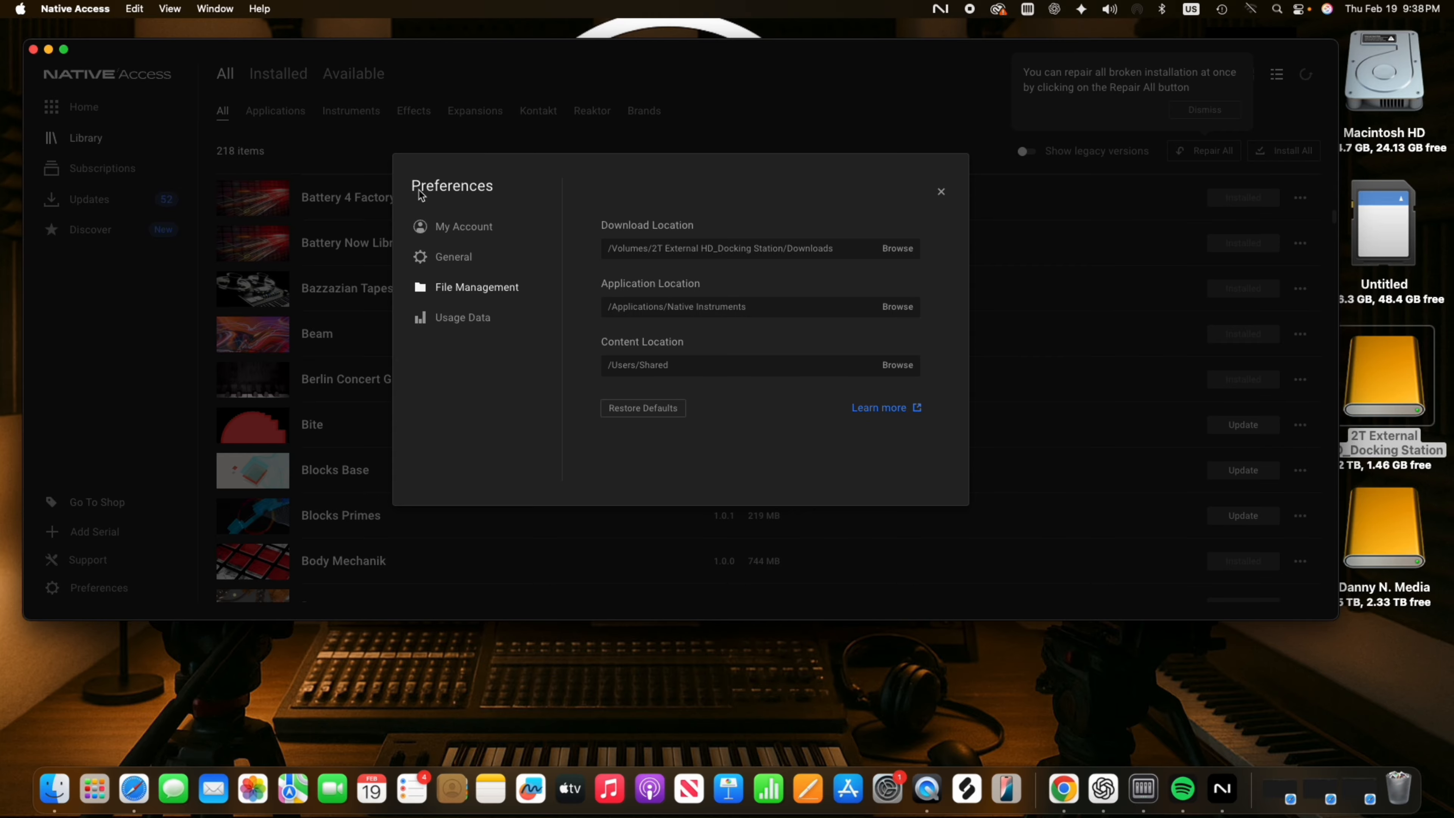
Close the preferences and check the installation path of Driver in the library
click(941, 191)
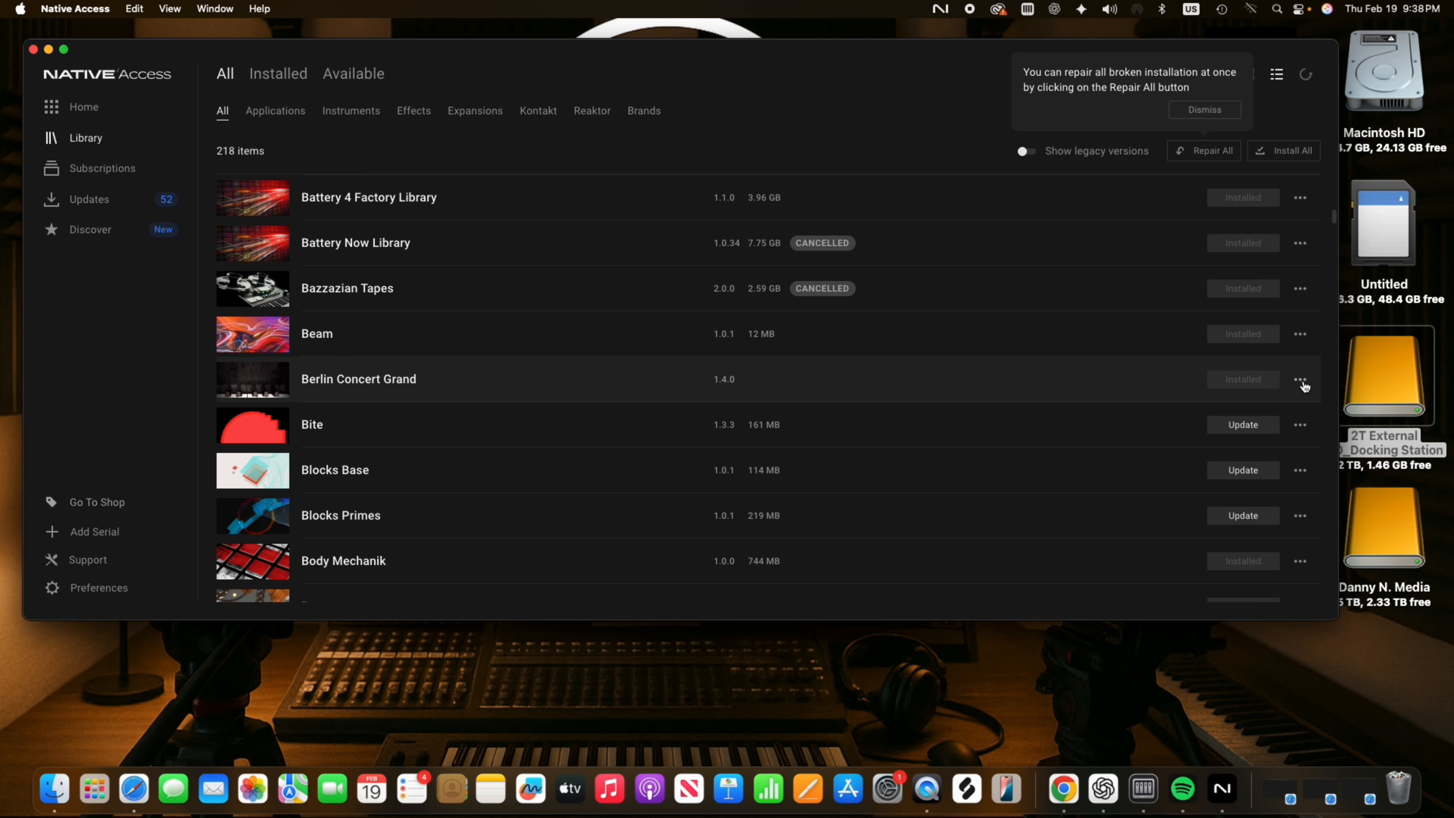
scroll(1304, 401, down, 3)
scroll(1300, 539, down, 10)
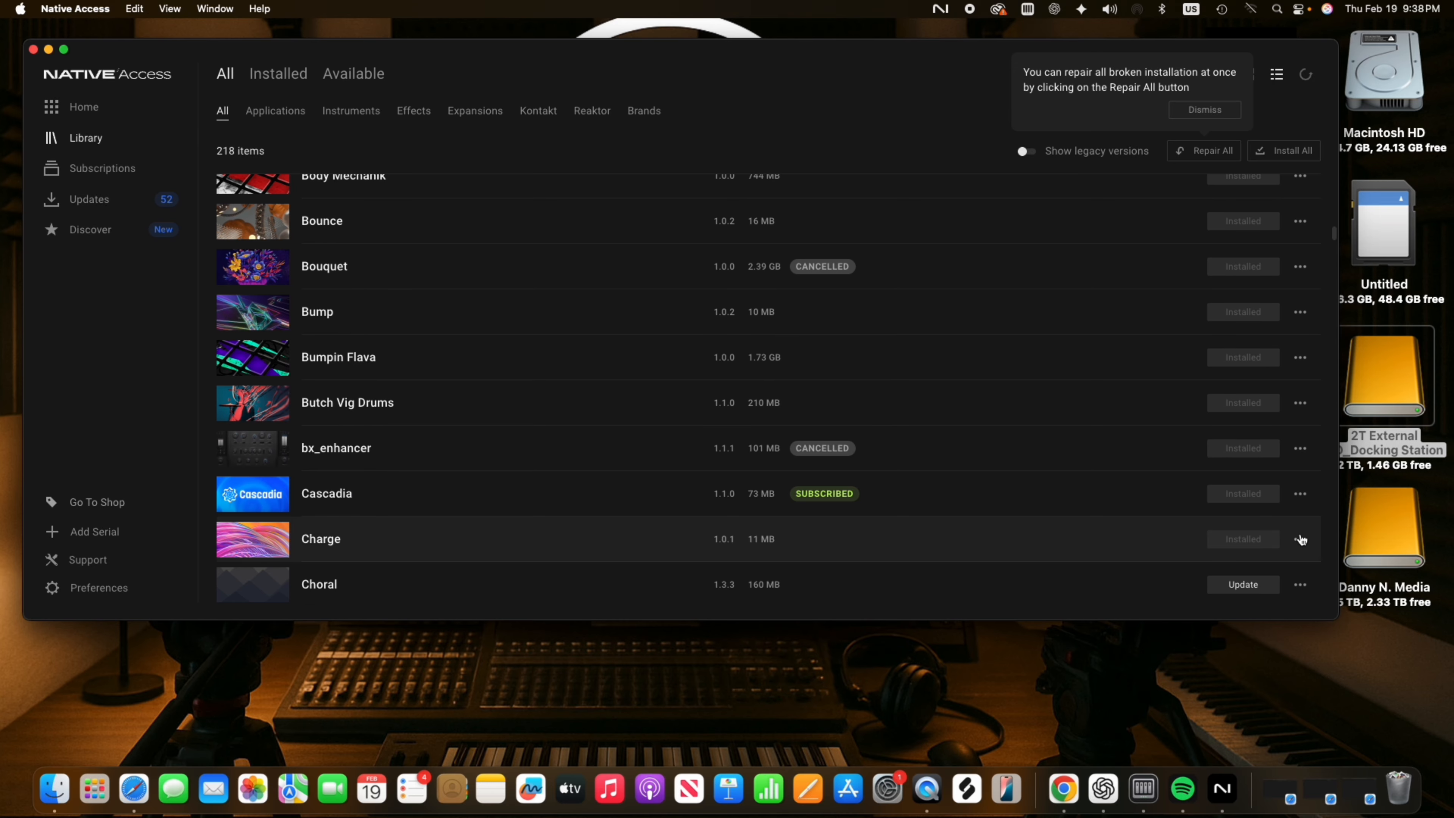
scroll(1303, 528, down, 5)
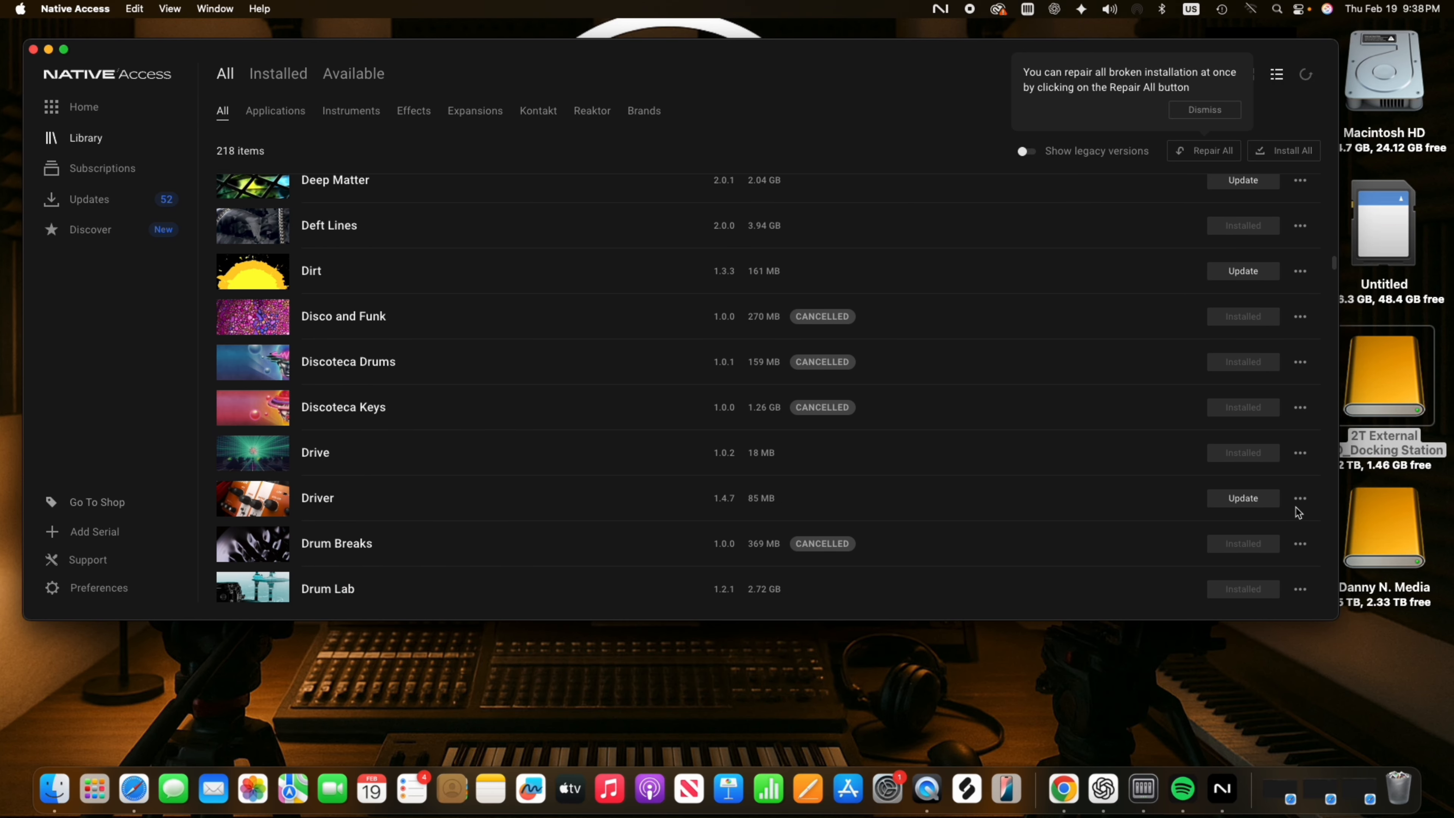
click(1300, 500)
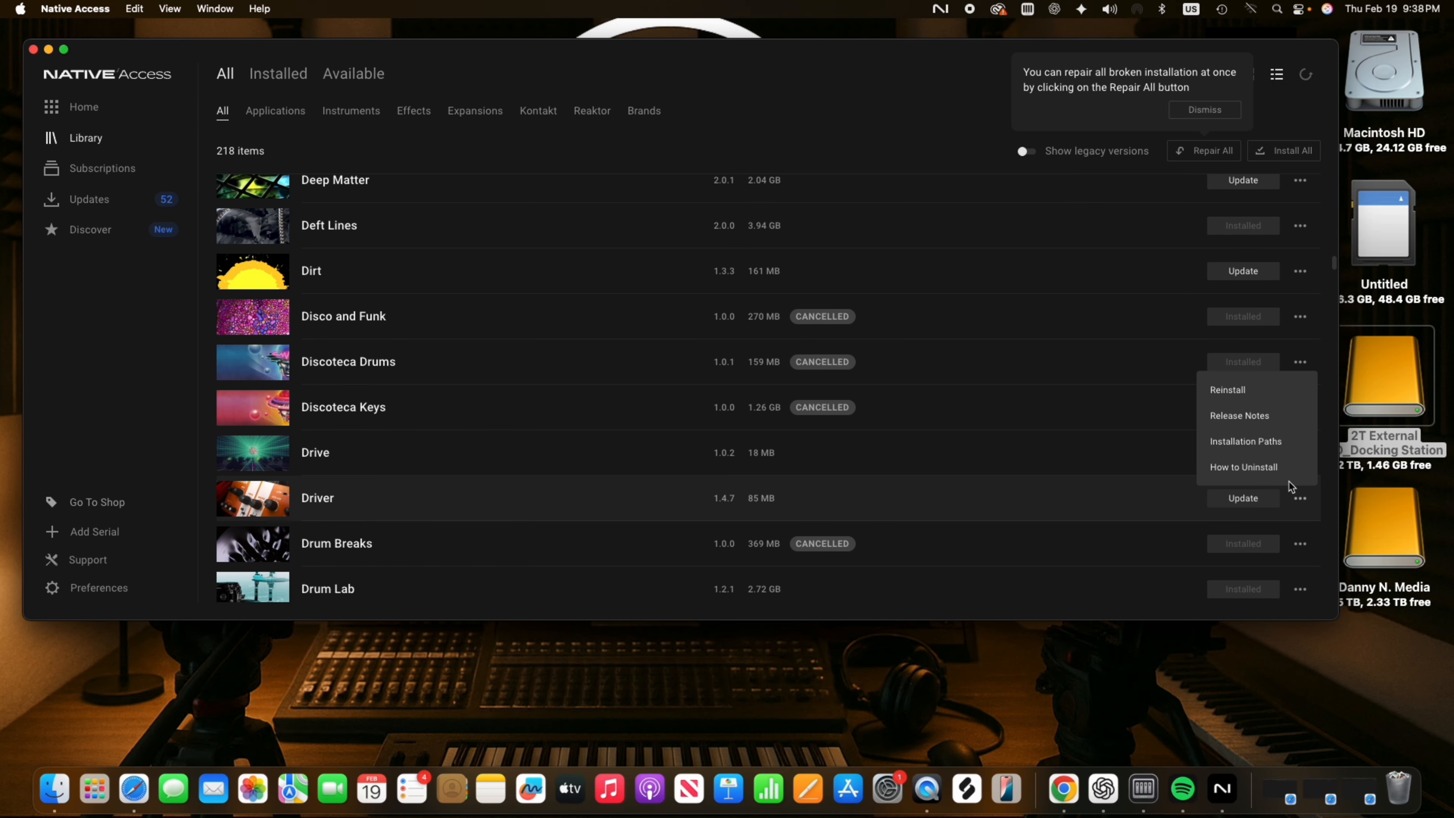
click(1286, 441)
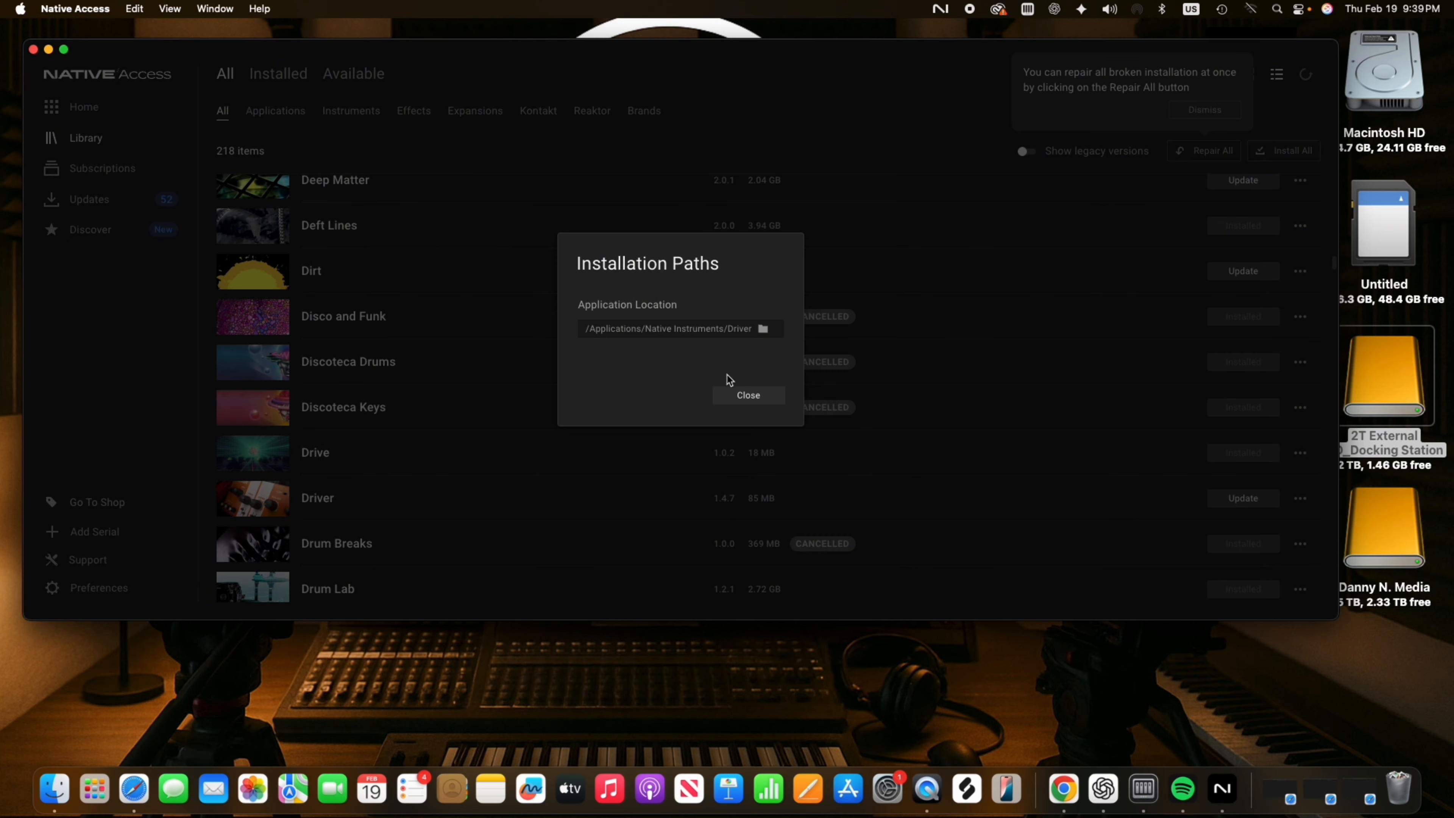
Open Driver's application folder in Finder and examine the contents of its parent Native Instruments folder
click(725, 331)
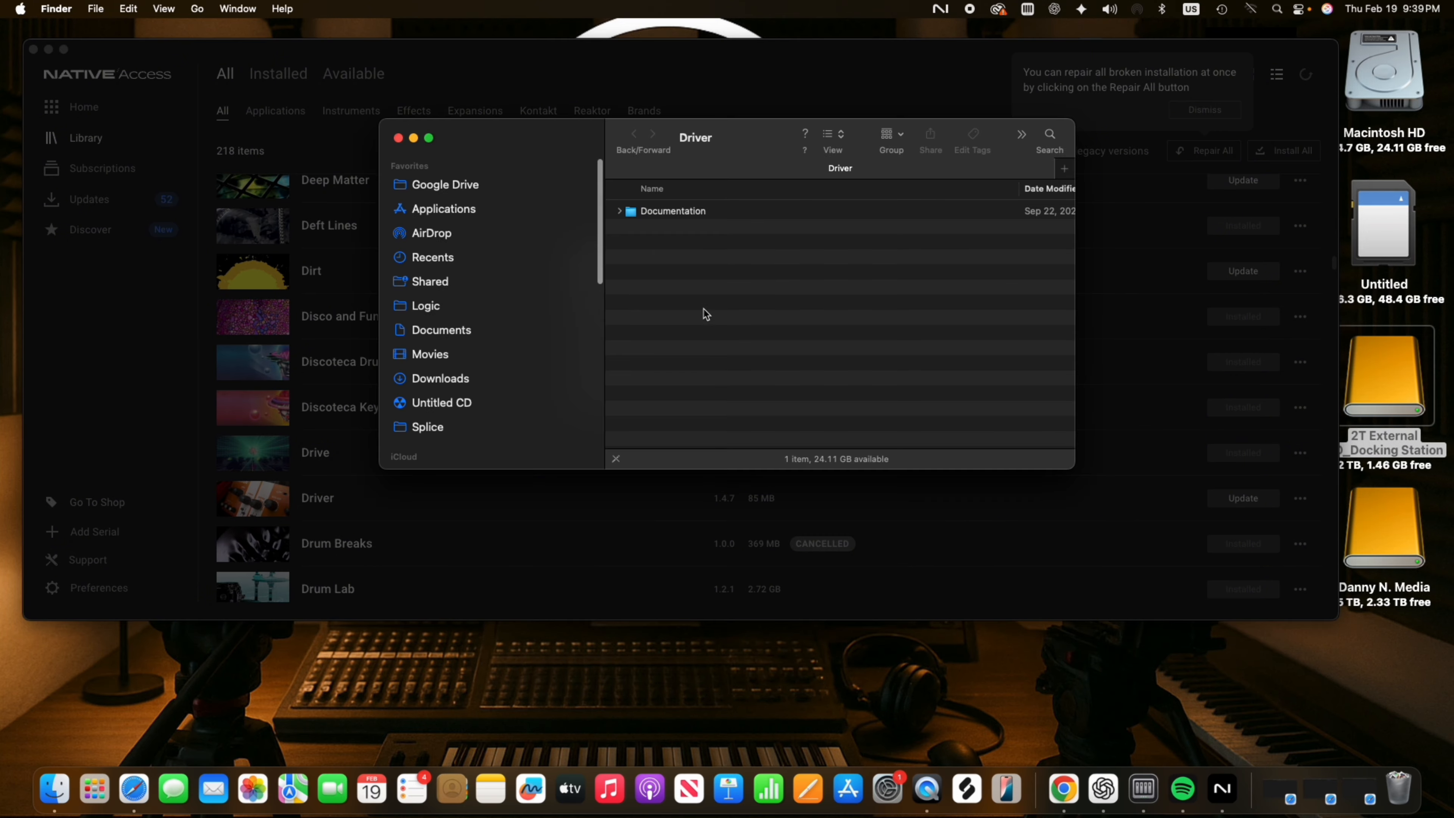
right_click(698, 139)
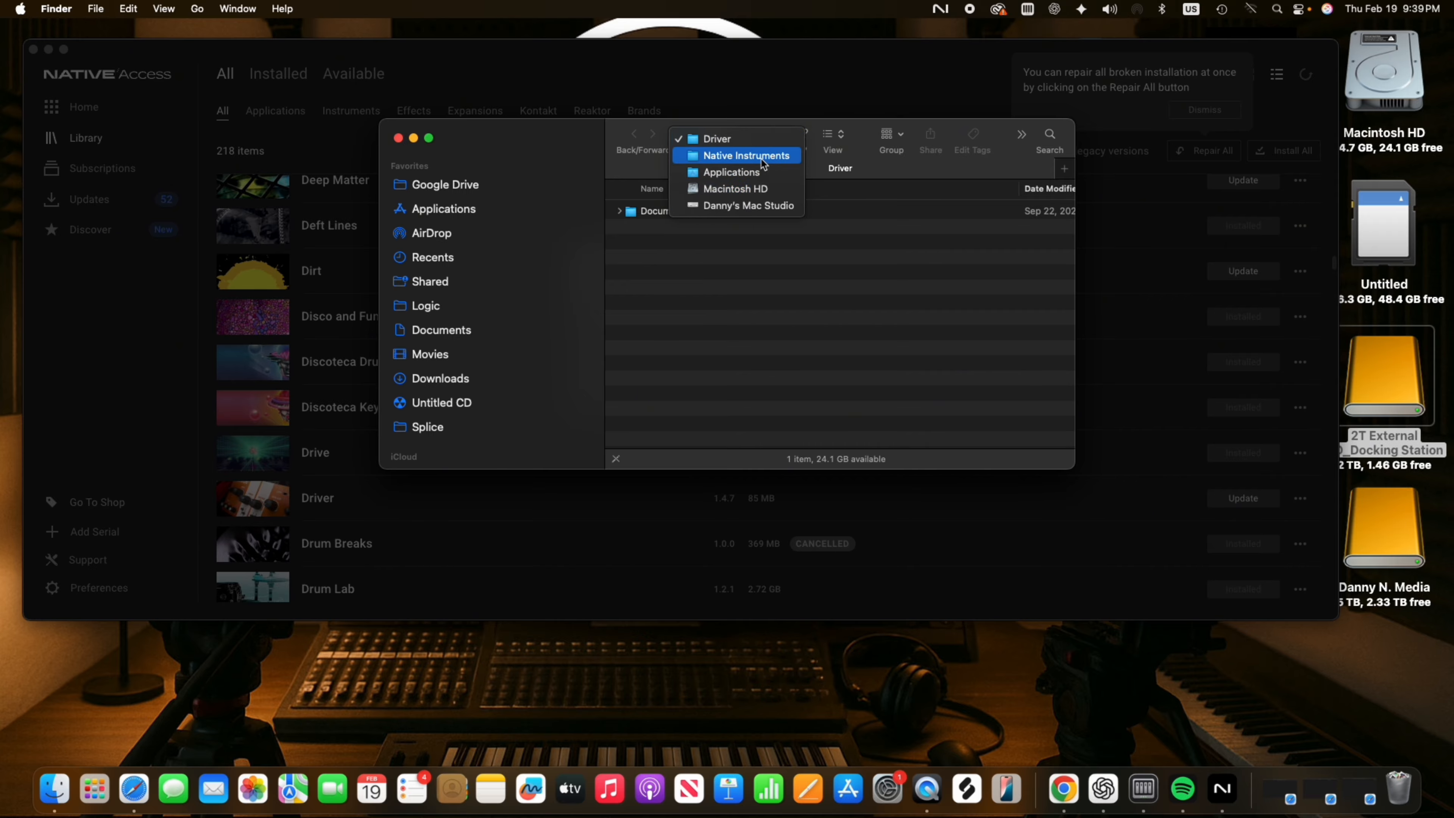
click(746, 155)
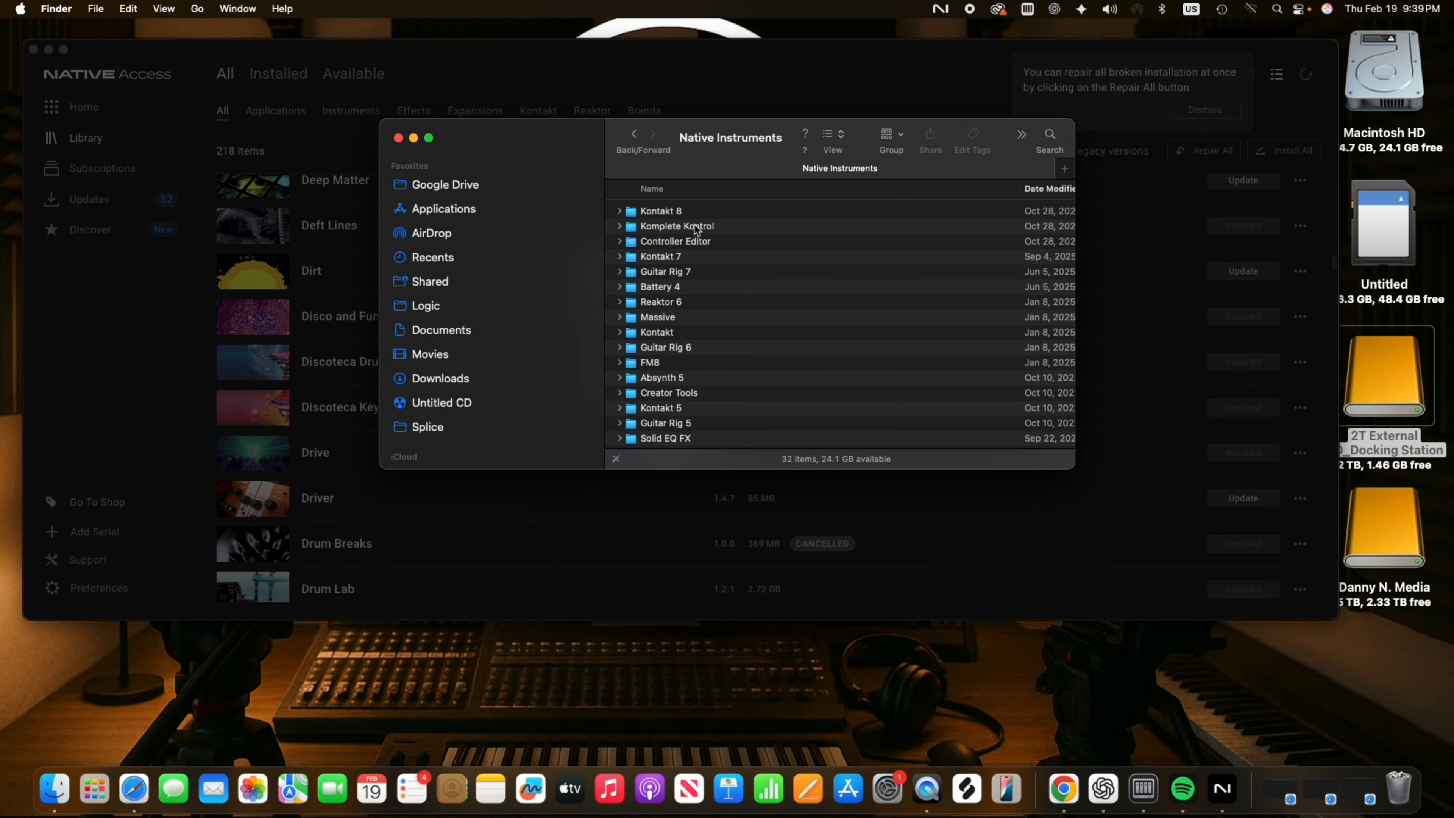
scroll(698, 338, down, 10)
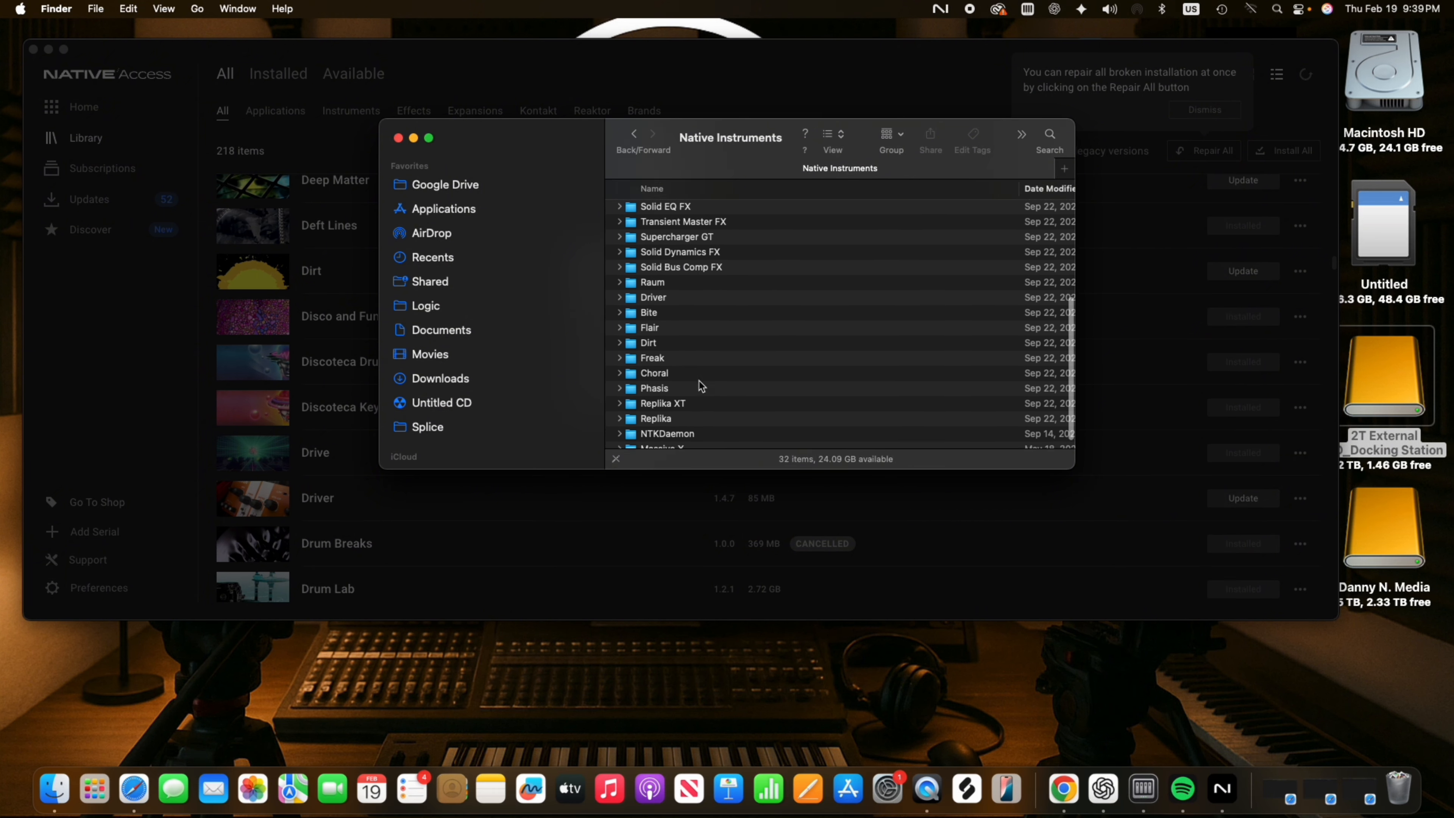
scroll(699, 387, down, 5)
scroll(702, 372, up, 15)
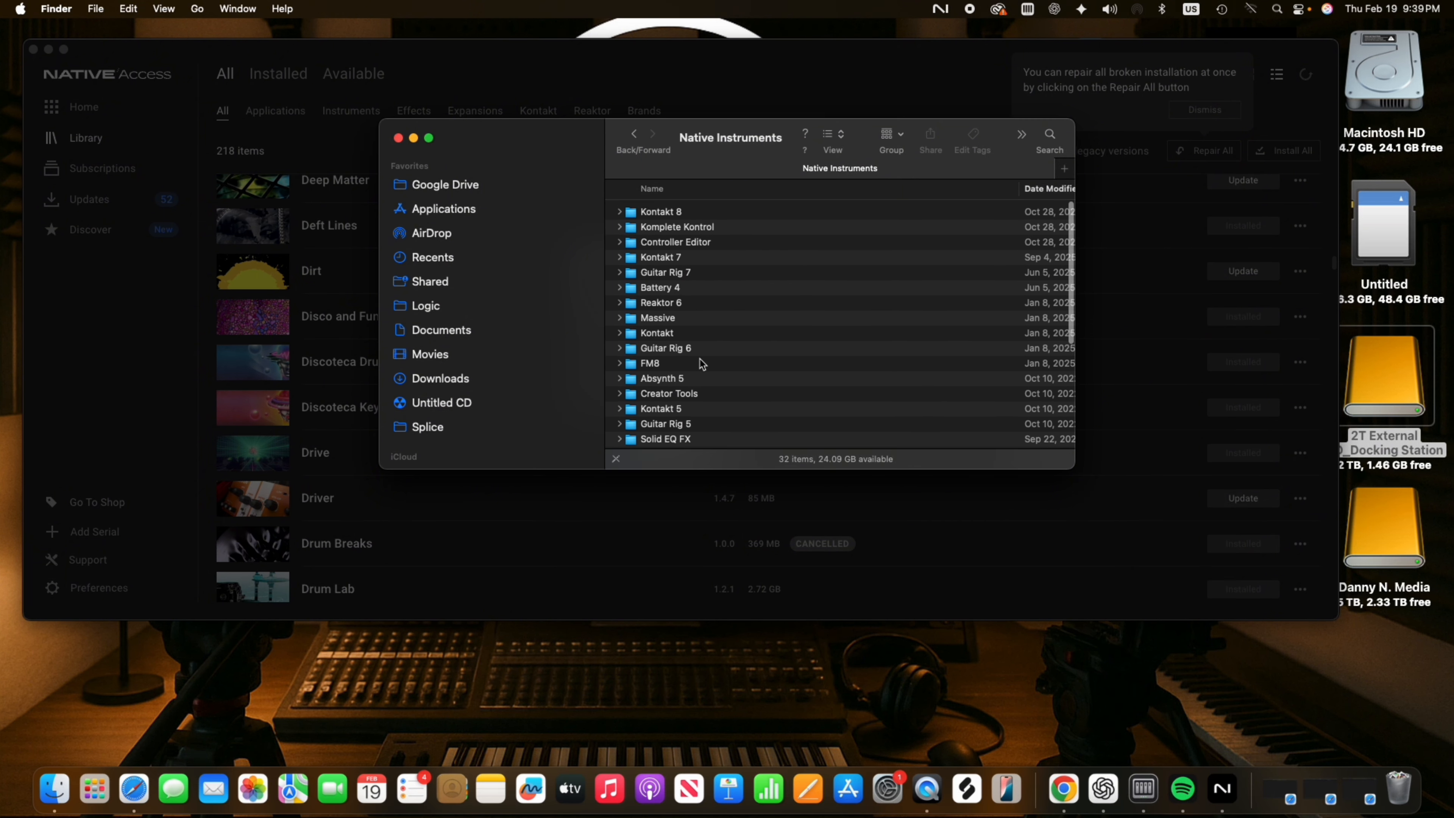
scroll(703, 365, right, 1)
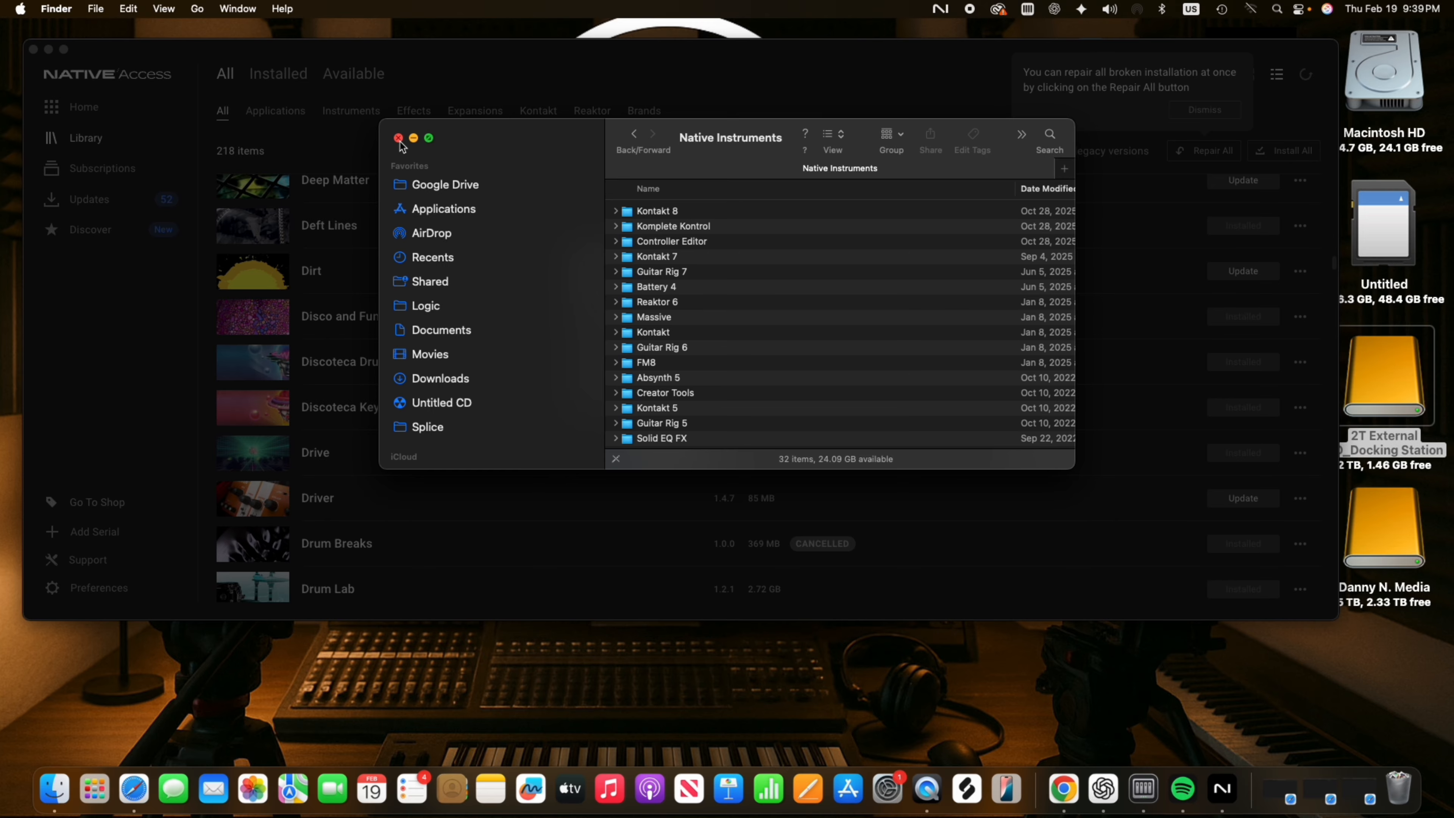
Close the Native Instruments folder window, the Installation Paths dialog and the Native Access window
click(399, 139)
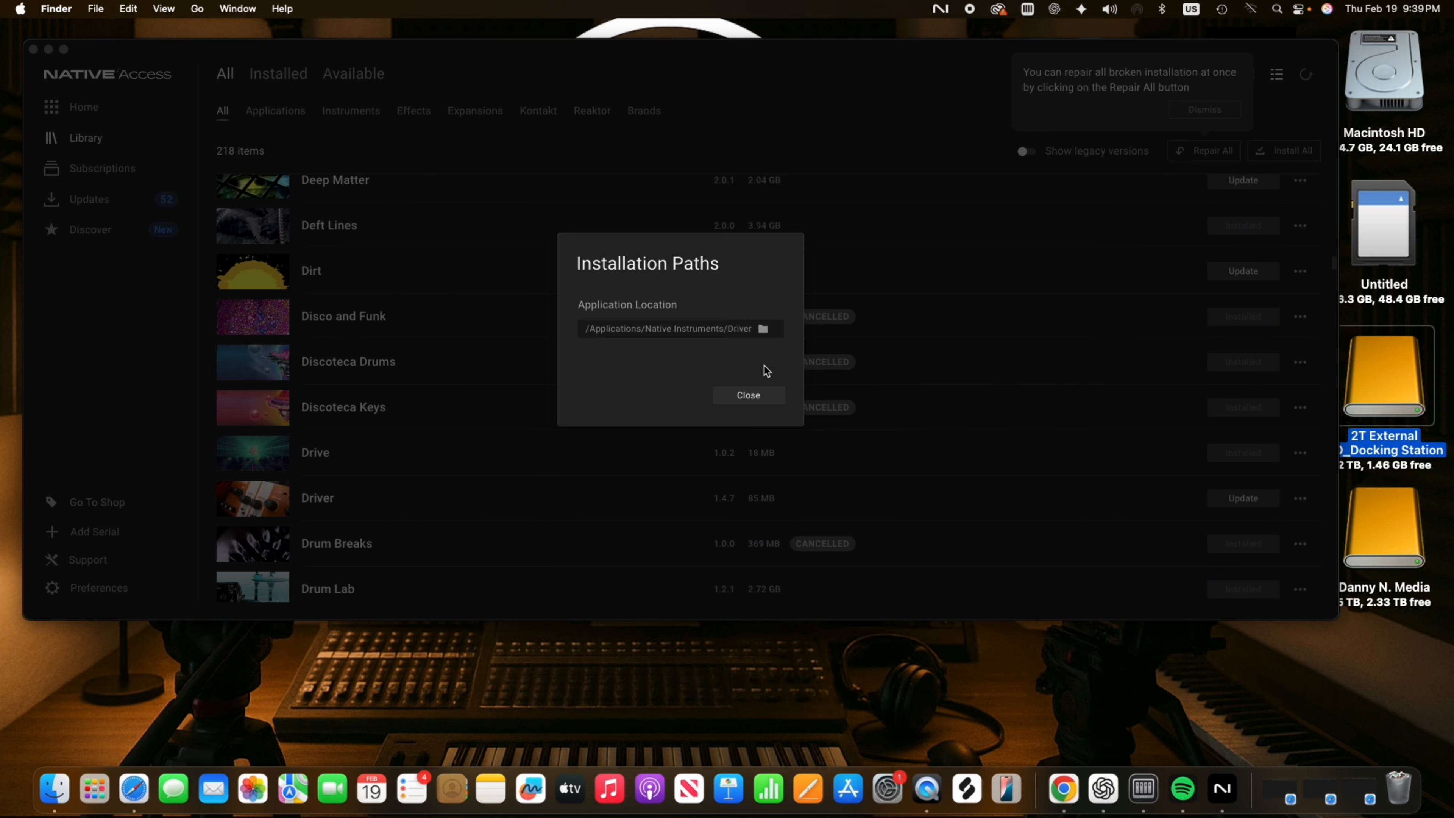
click(753, 396)
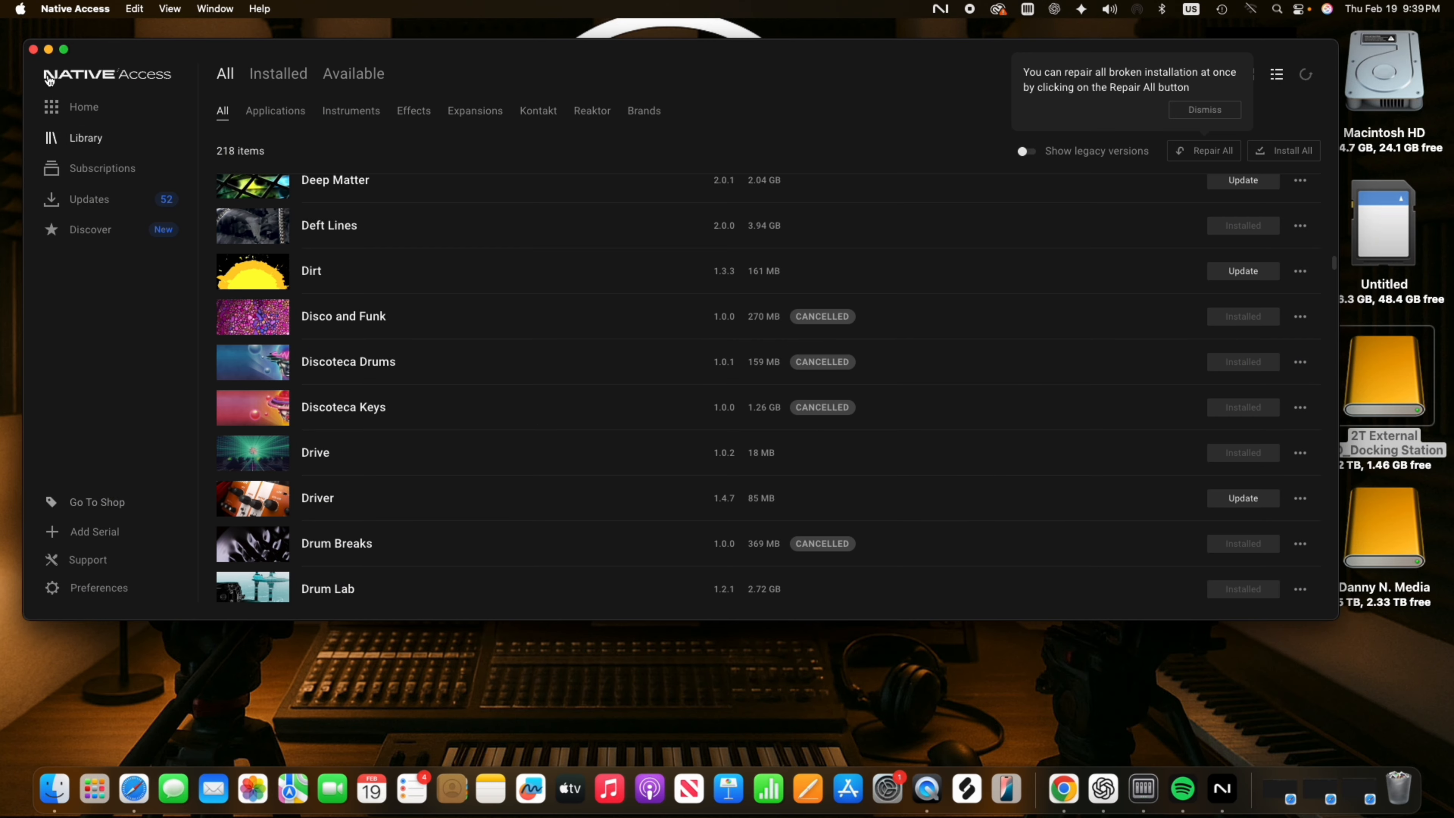
click(33, 49)
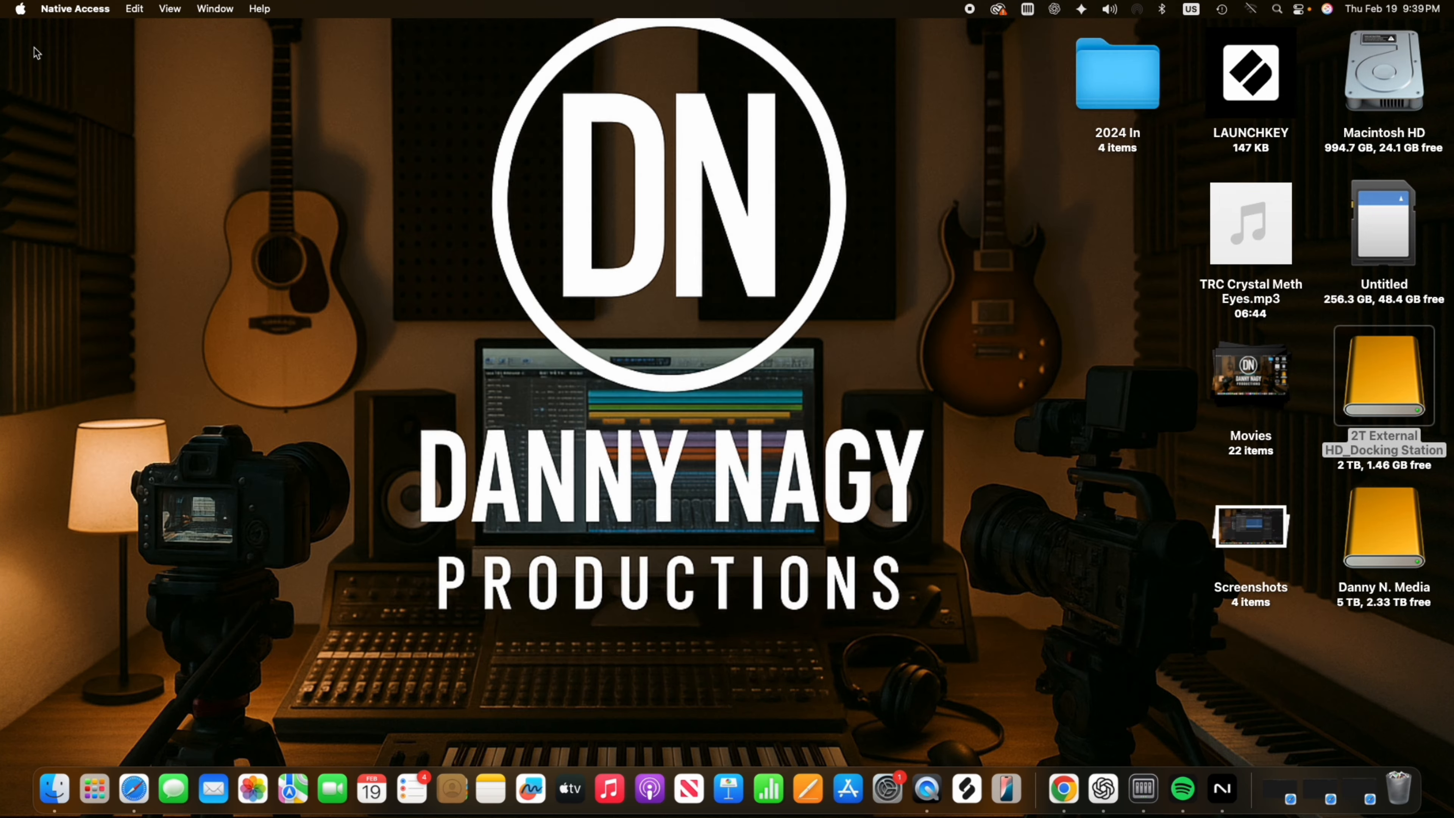
Launch Spitfire Audio and authorize its helper tool installation with the account password
click(92, 772)
text(sp)
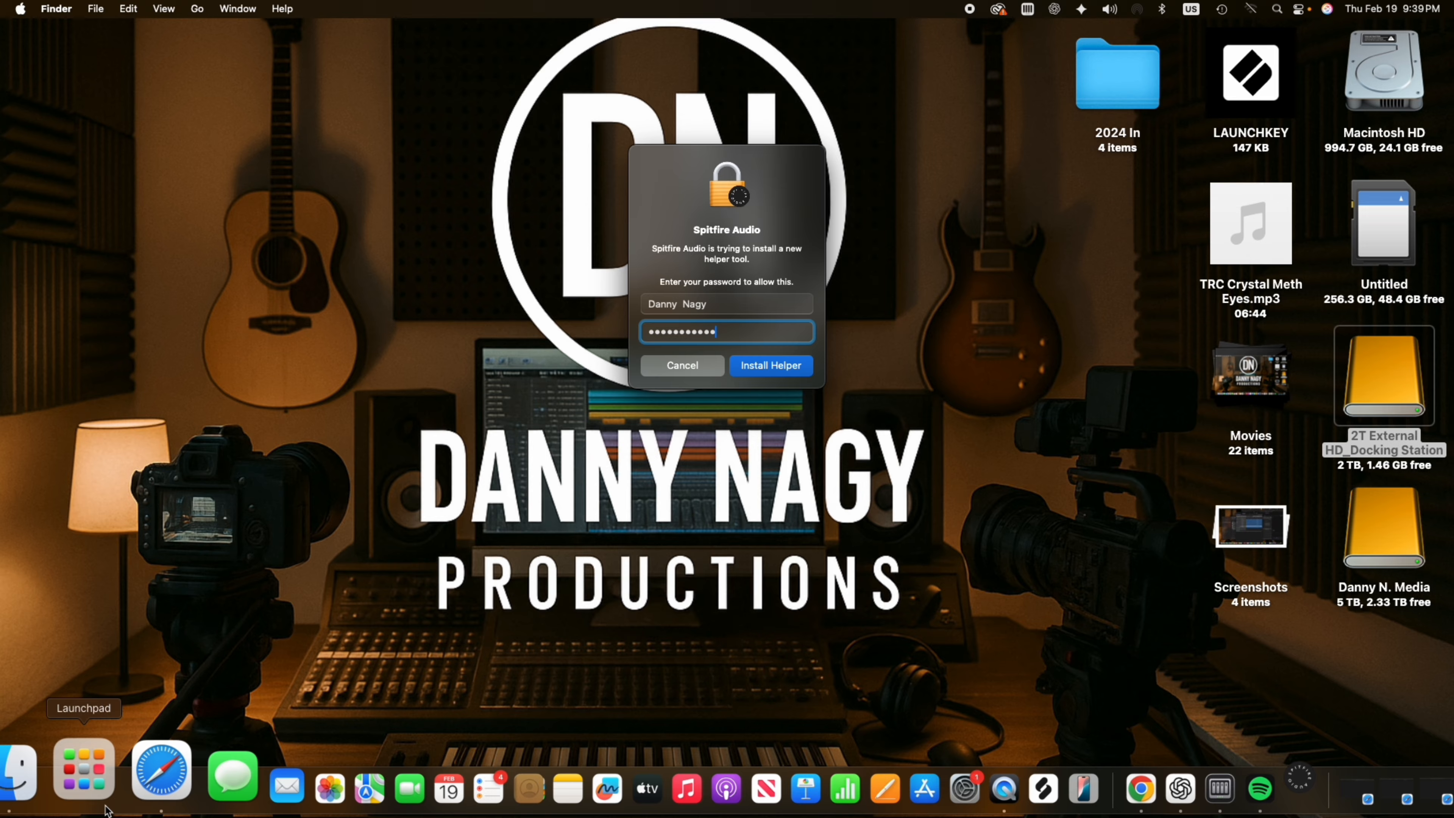
text(•••••••)
key(Return)
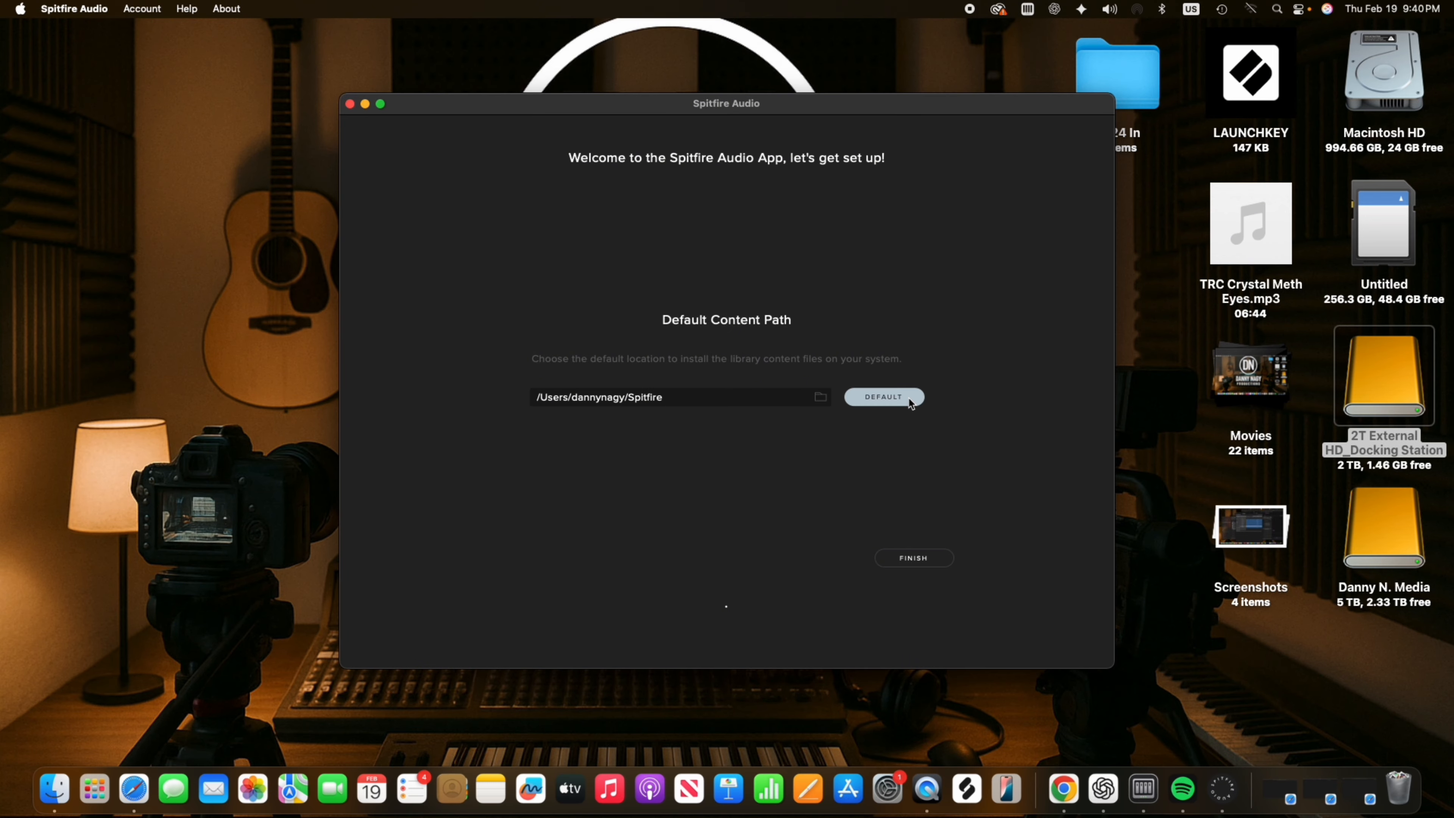
View the folder chooser for the default content path, keep the default Spitfire folder, and finish the app setup
click(823, 399)
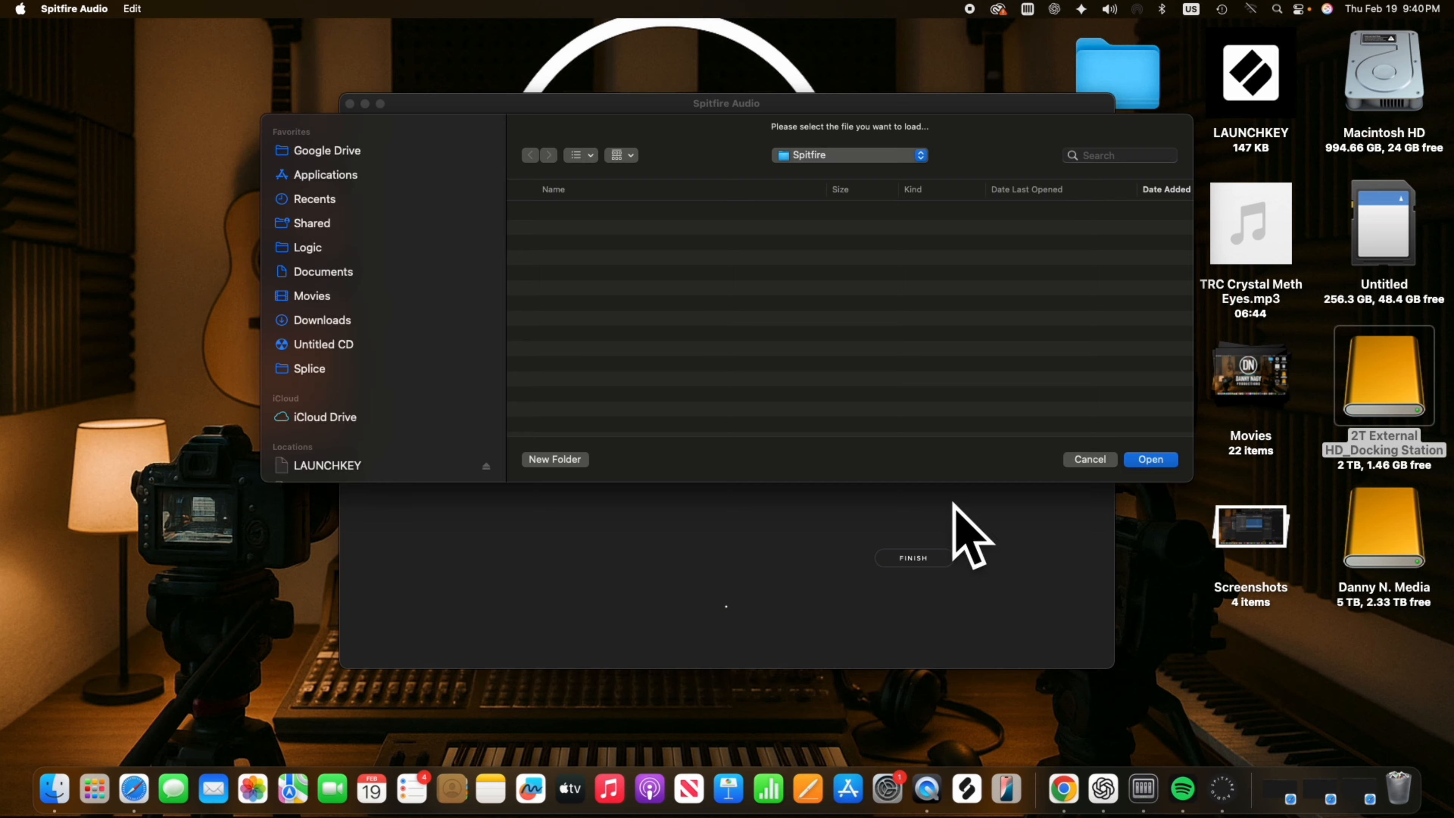
click(842, 161)
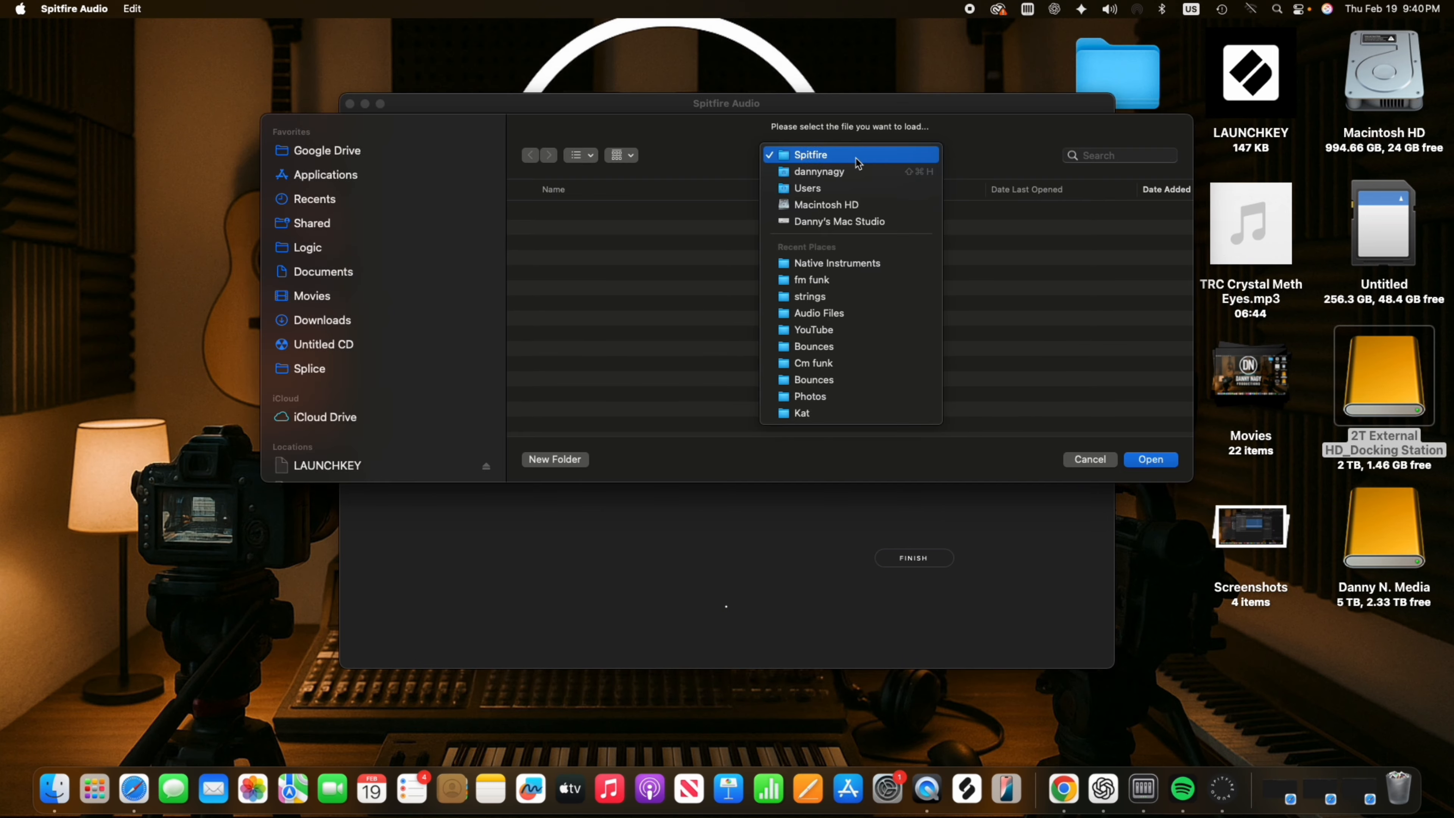
click(857, 163)
click(1100, 461)
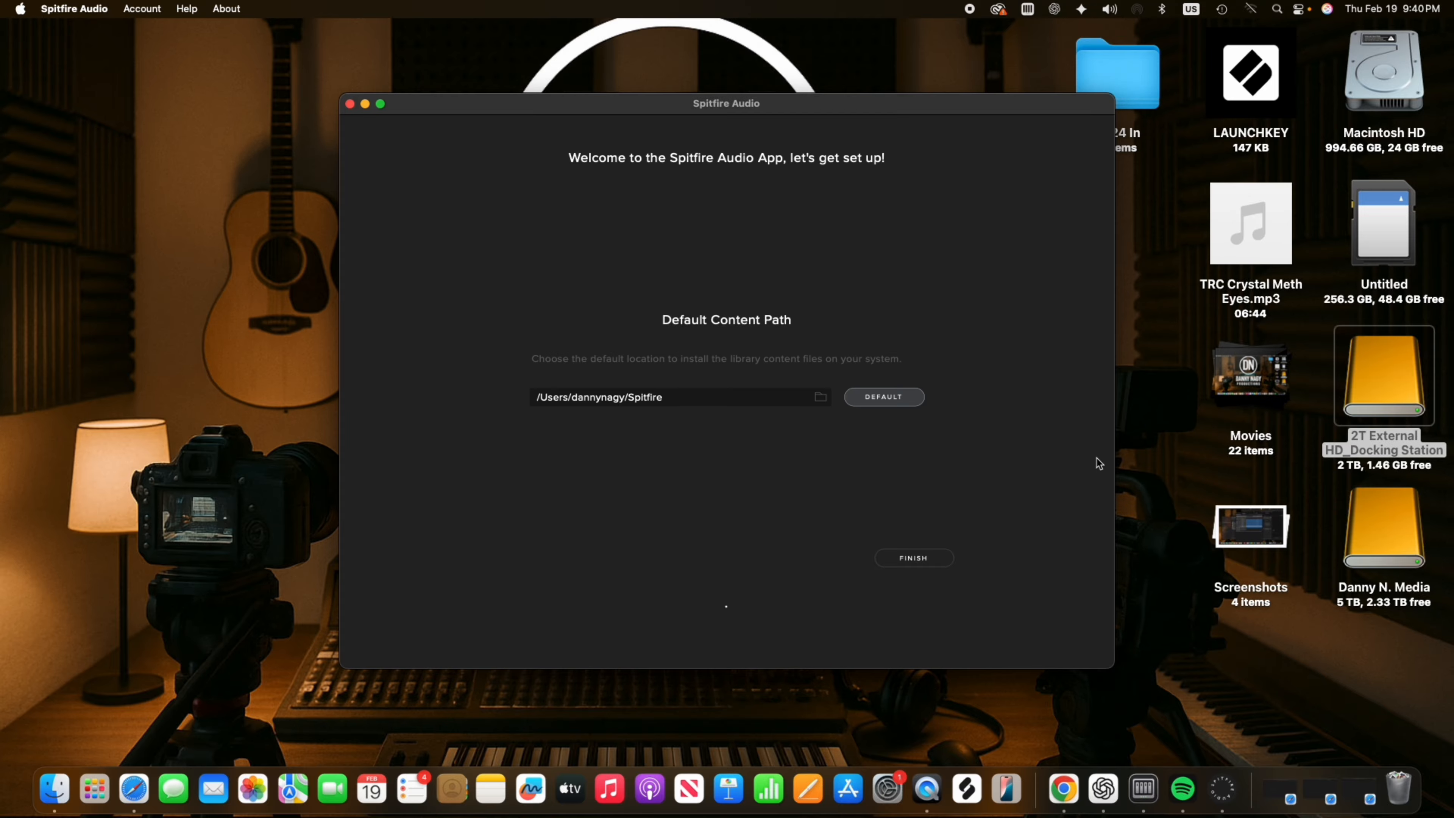
click(910, 558)
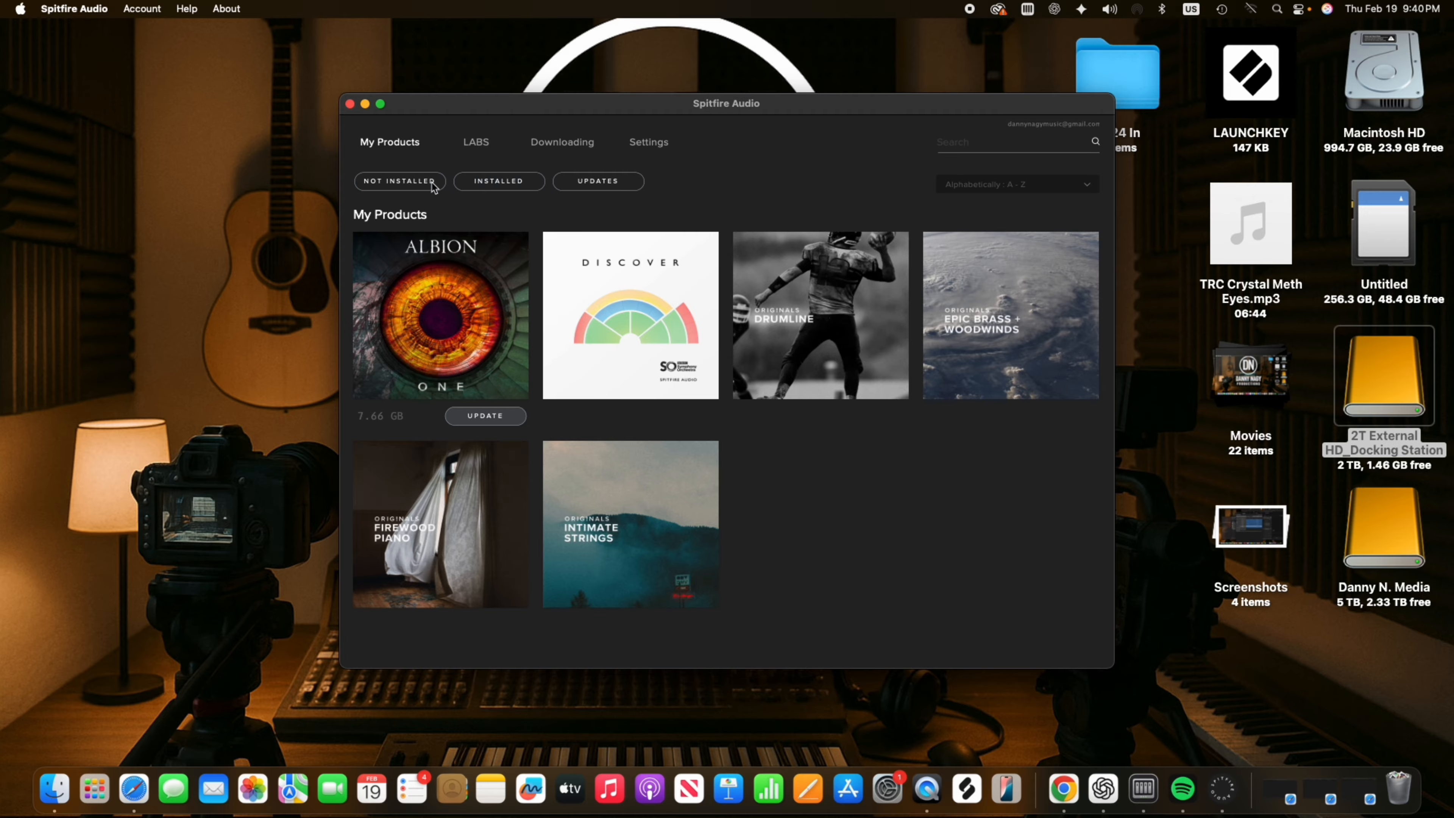
Inspect the repair option and folder chooser for BBCSO Discover, and return to the product list without repairing
click(705, 356)
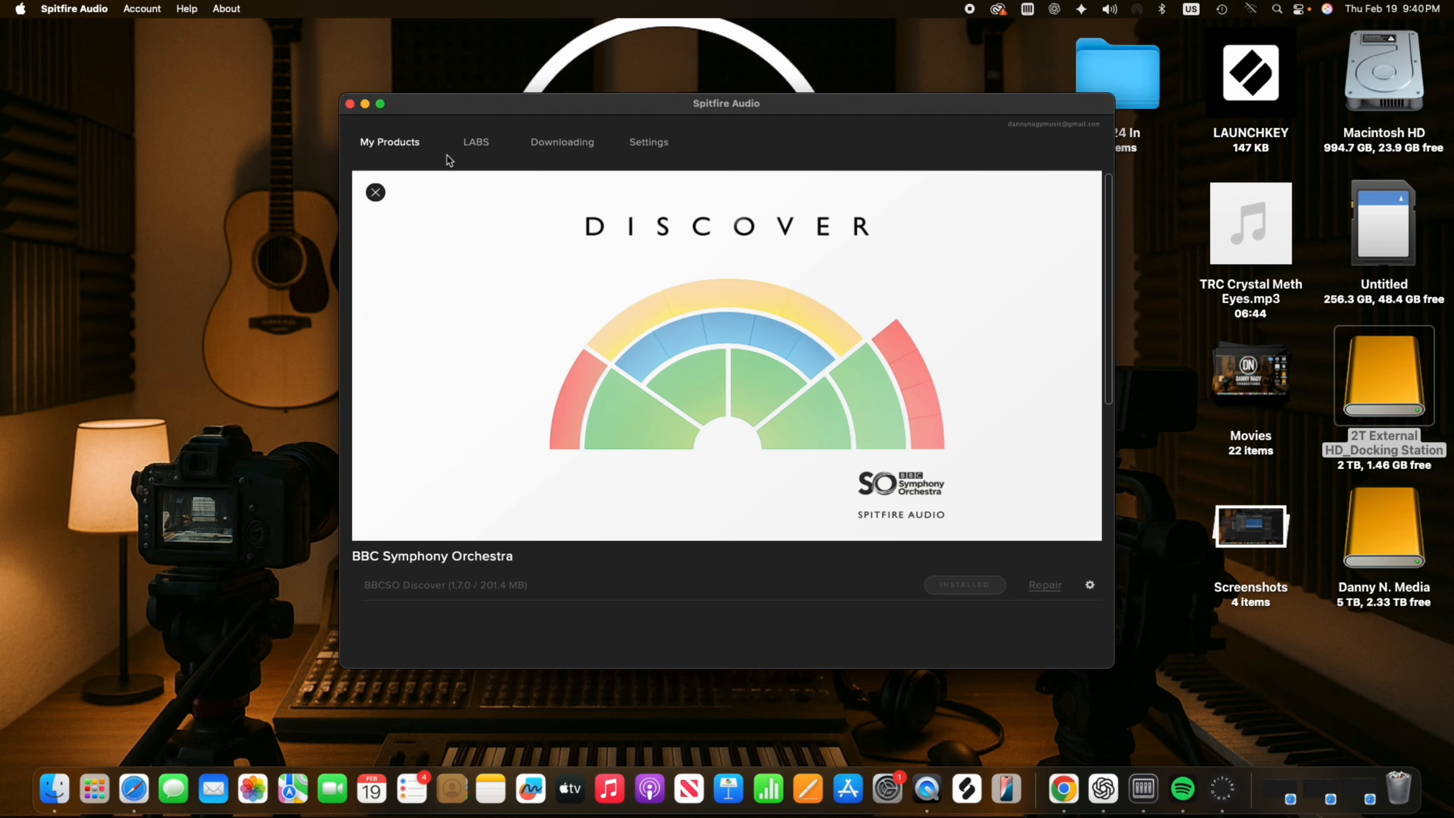
click(1043, 586)
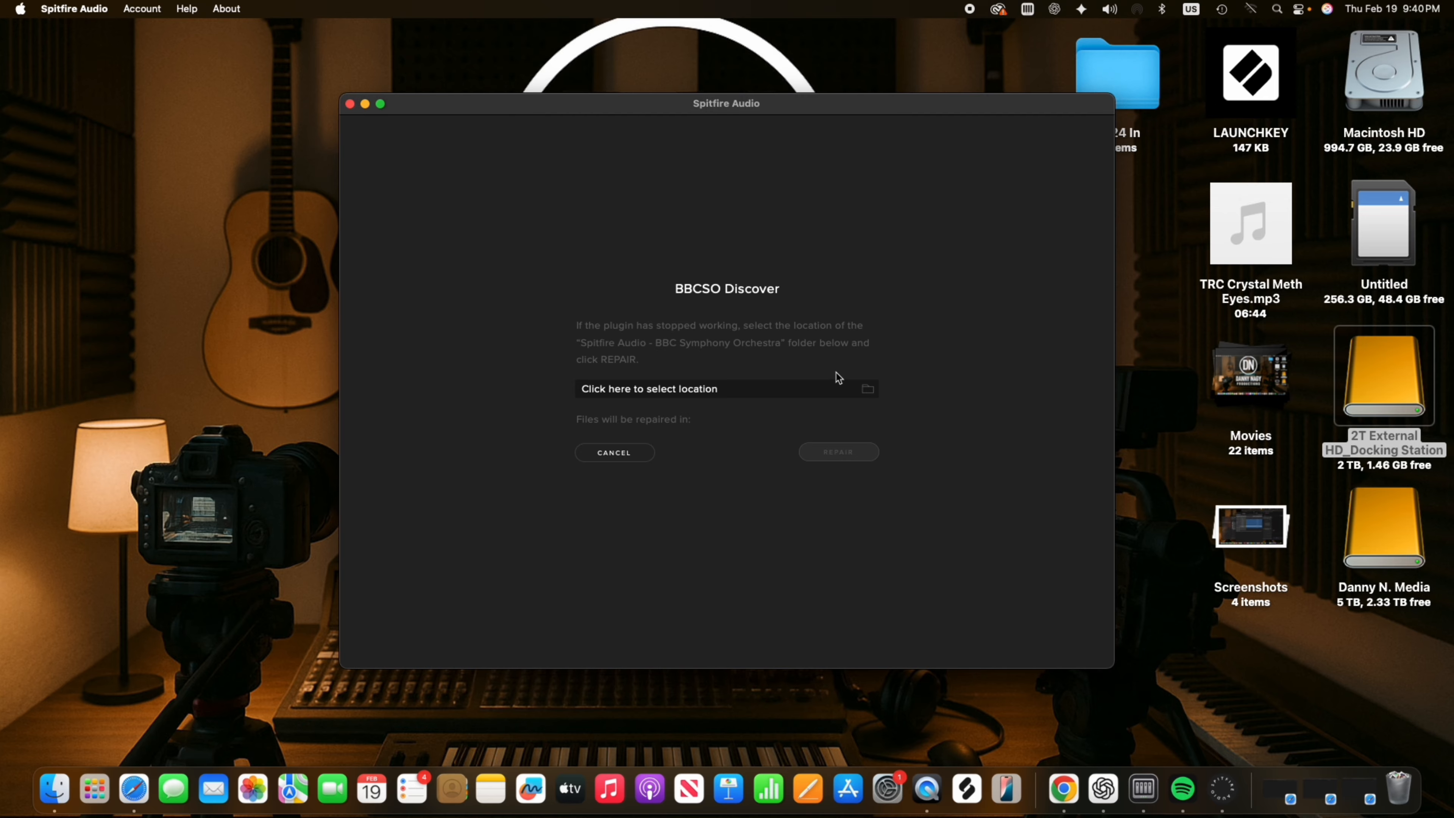
click(868, 392)
click(1084, 462)
click(867, 392)
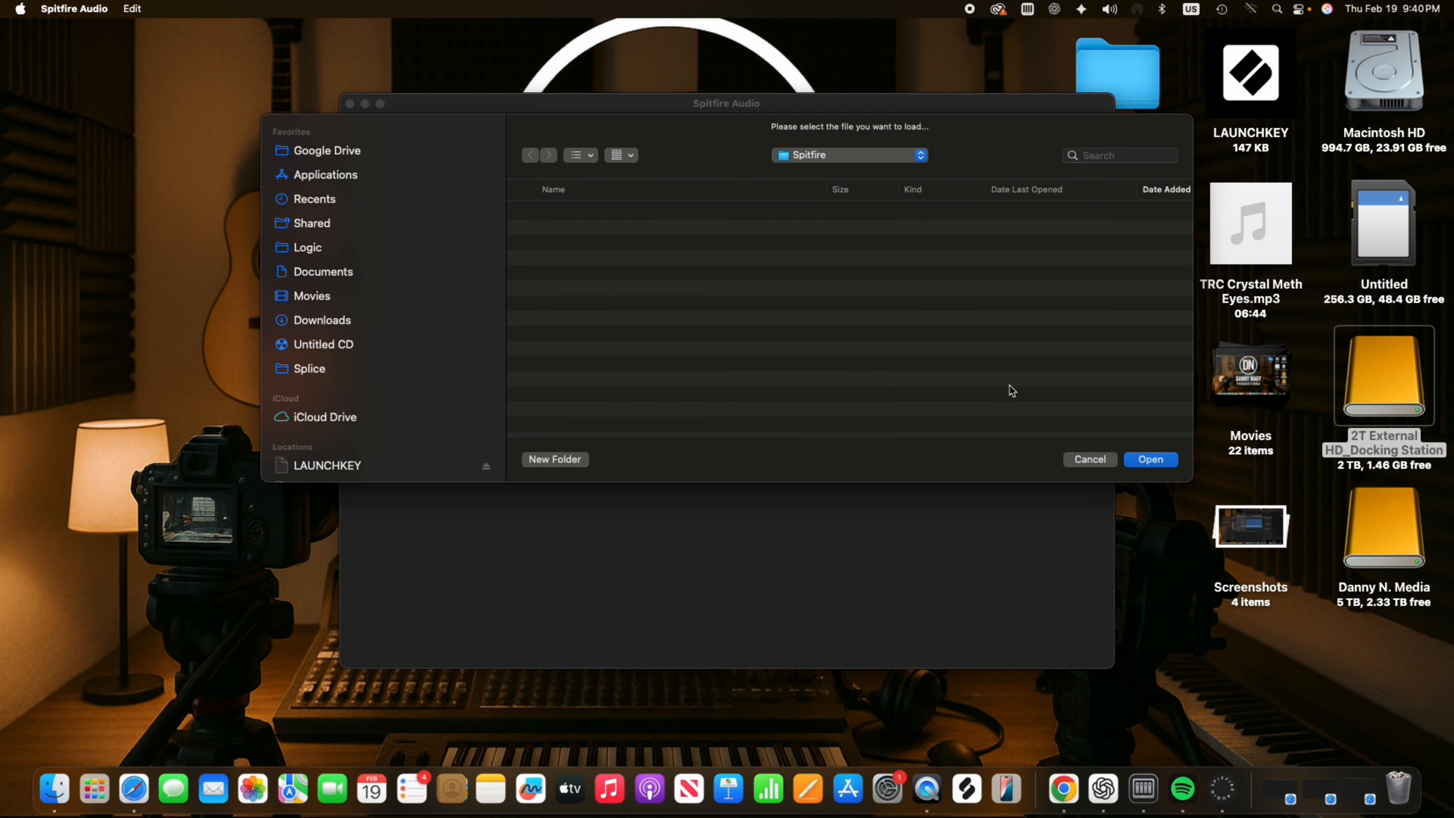
click(1086, 459)
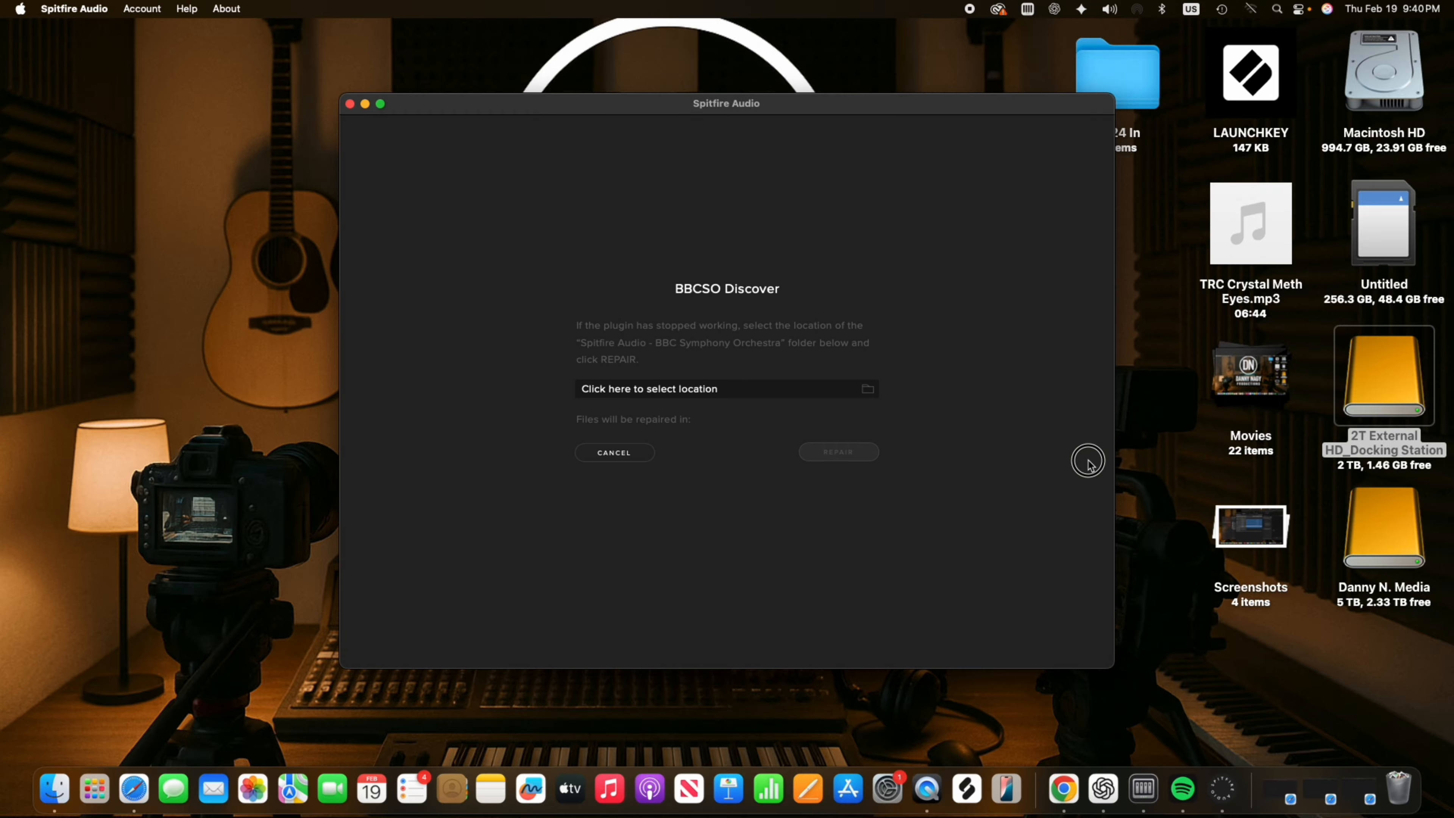
click(616, 458)
click(375, 191)
Review the LABS, Downloading and Settings pages, return to My Products, and quit Spitfire Audio
click(475, 143)
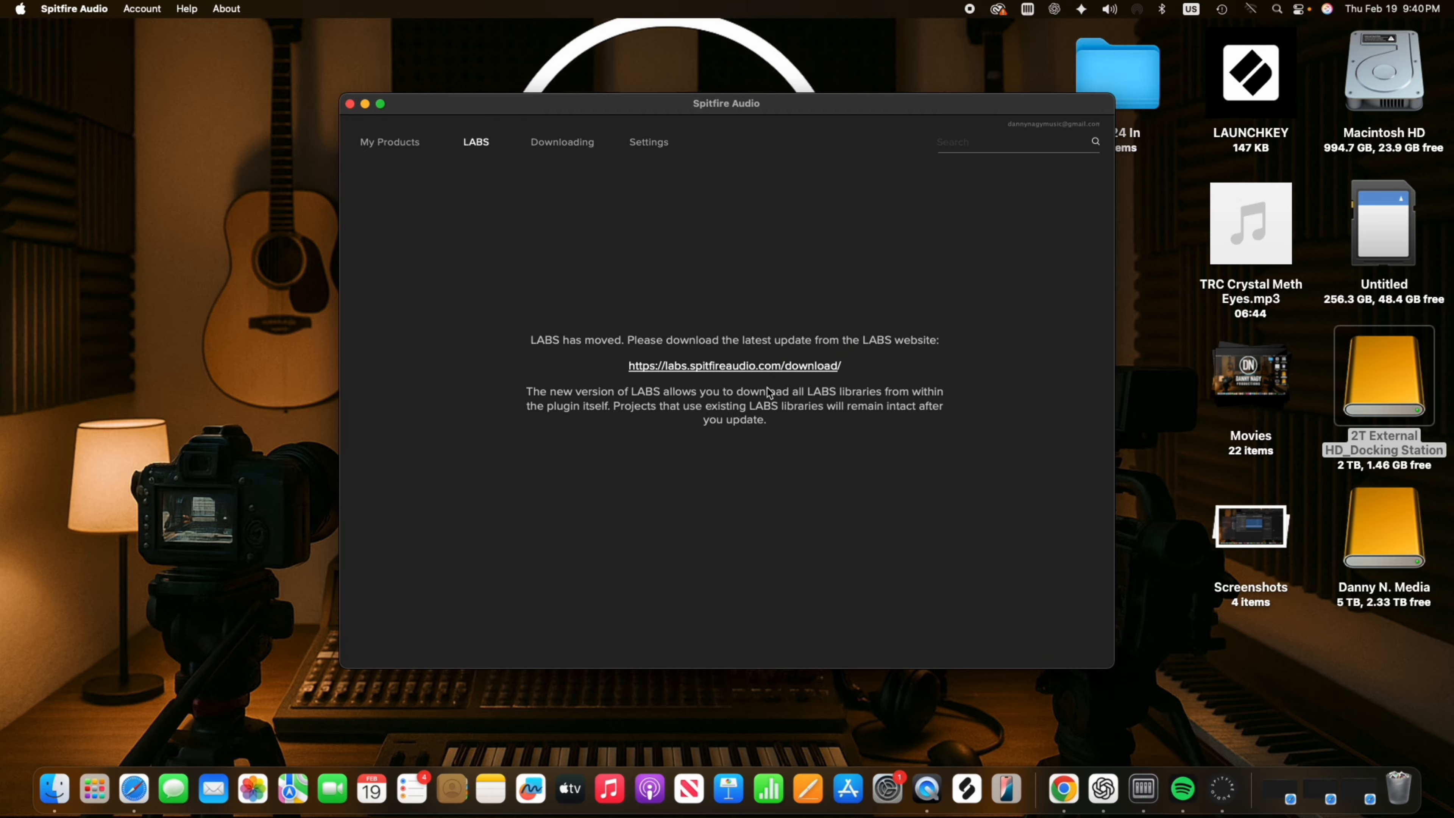
click(584, 145)
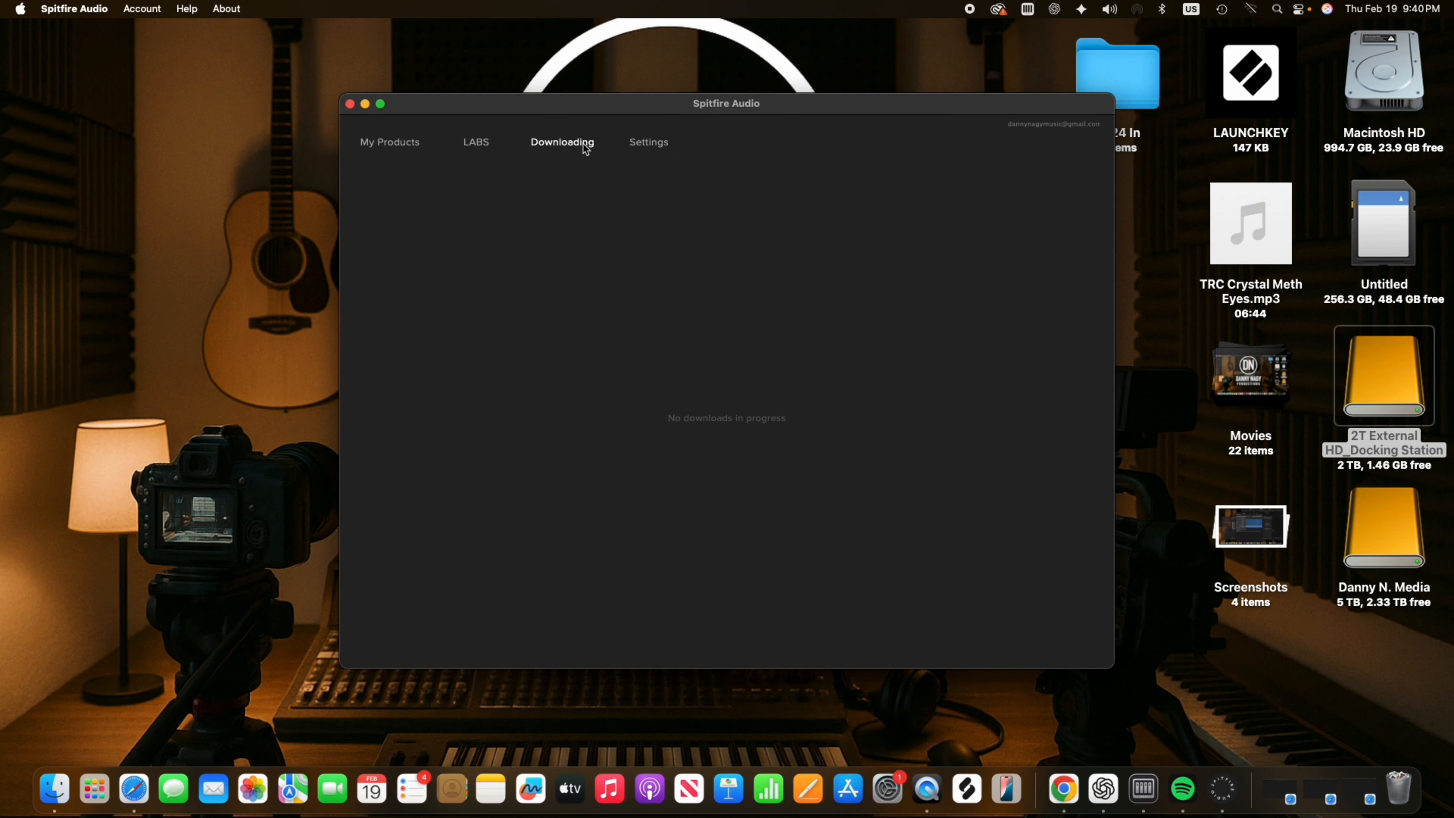
click(647, 142)
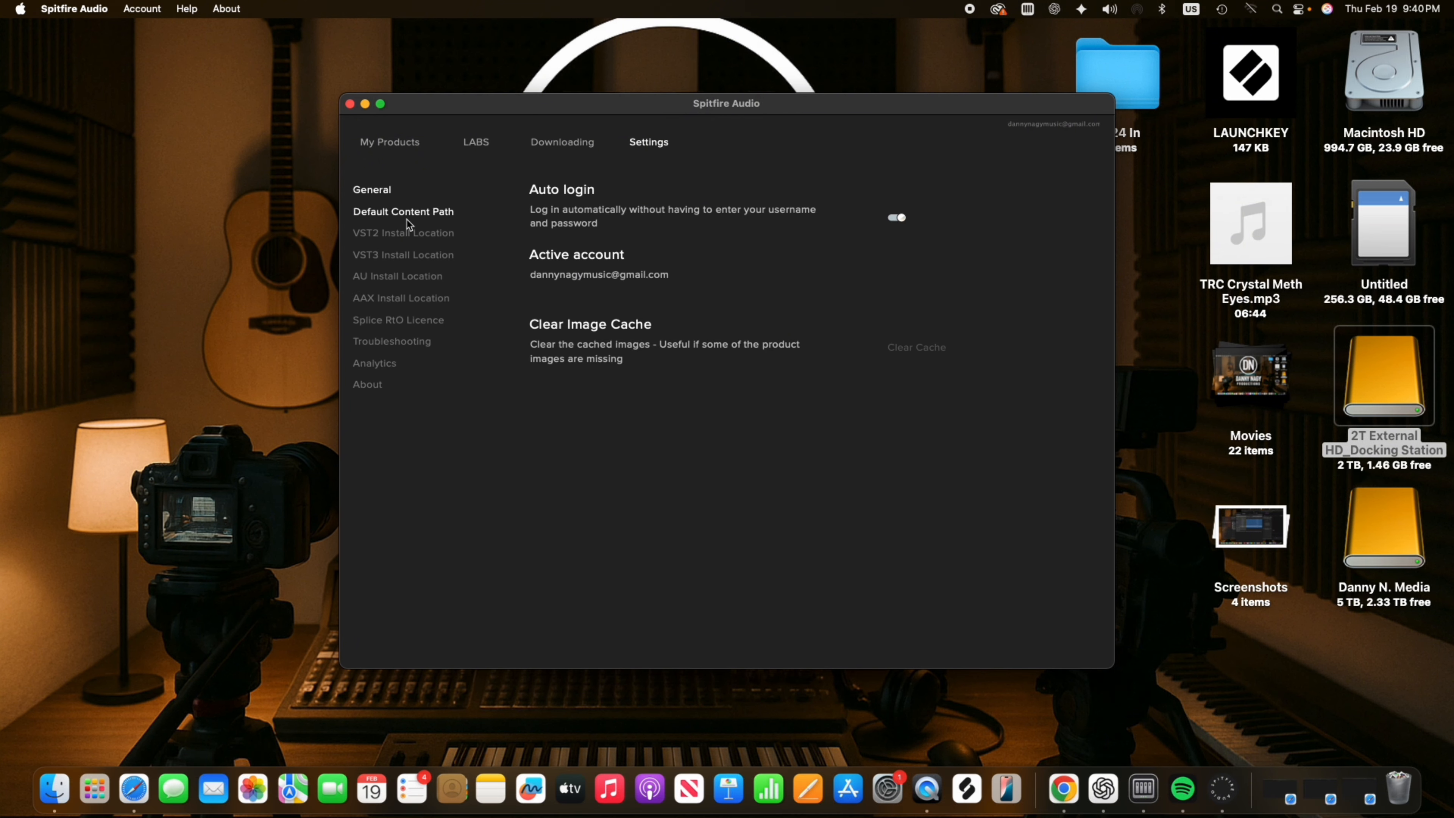
click(361, 141)
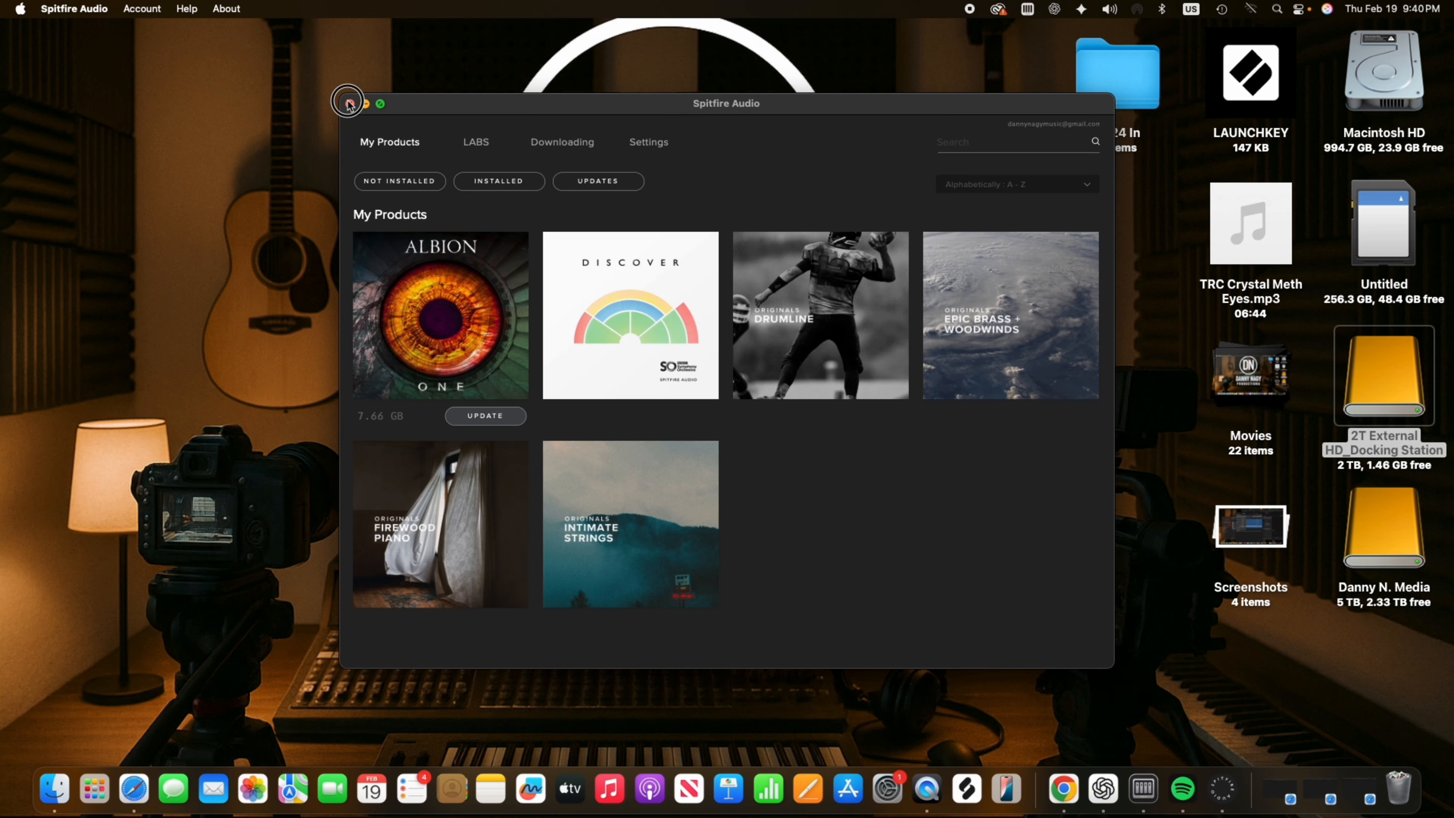
key(super+q)
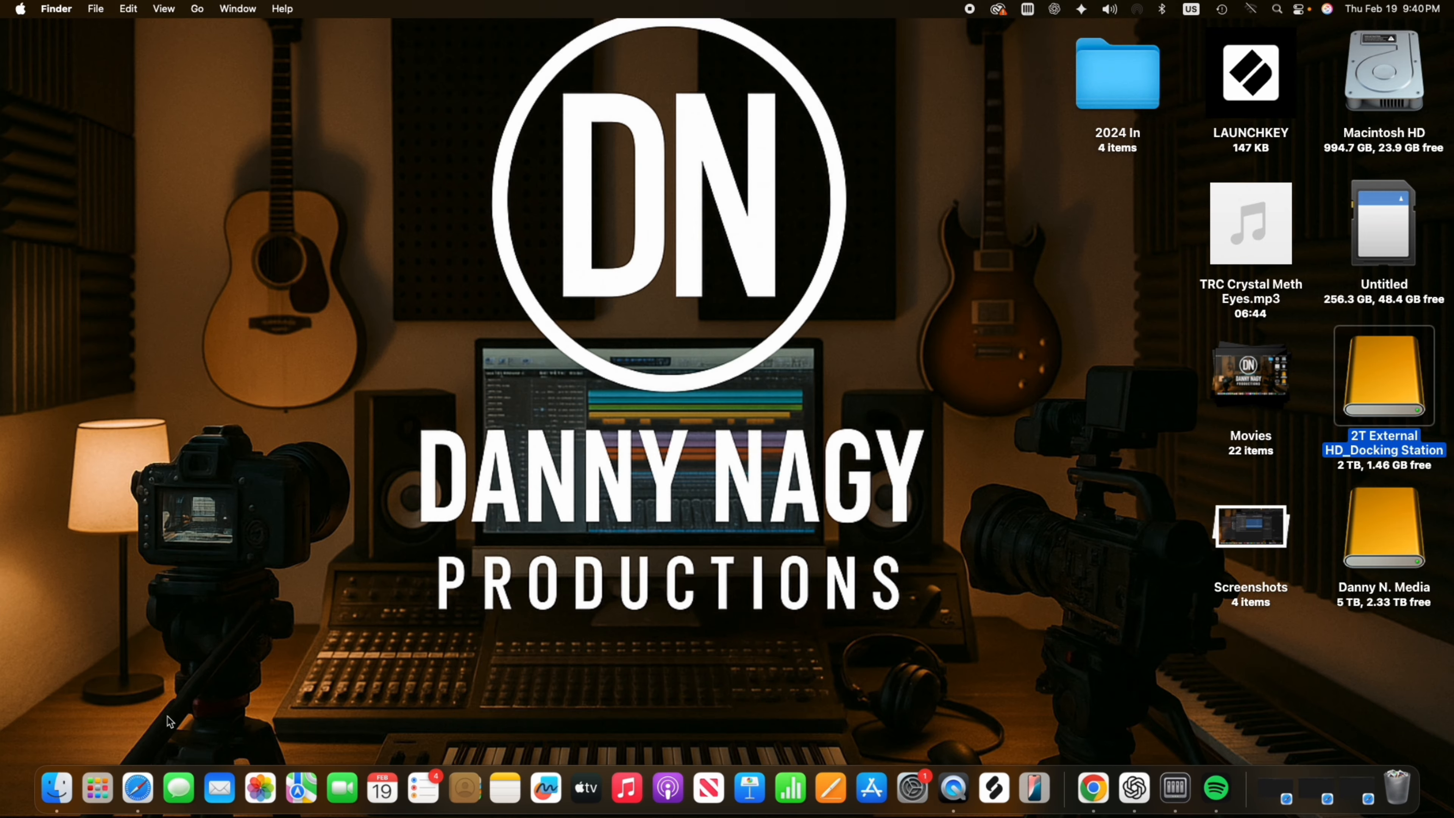
Find Splice INSTRUMENT among the installed applications and launch it
click(104, 775)
text(spi)
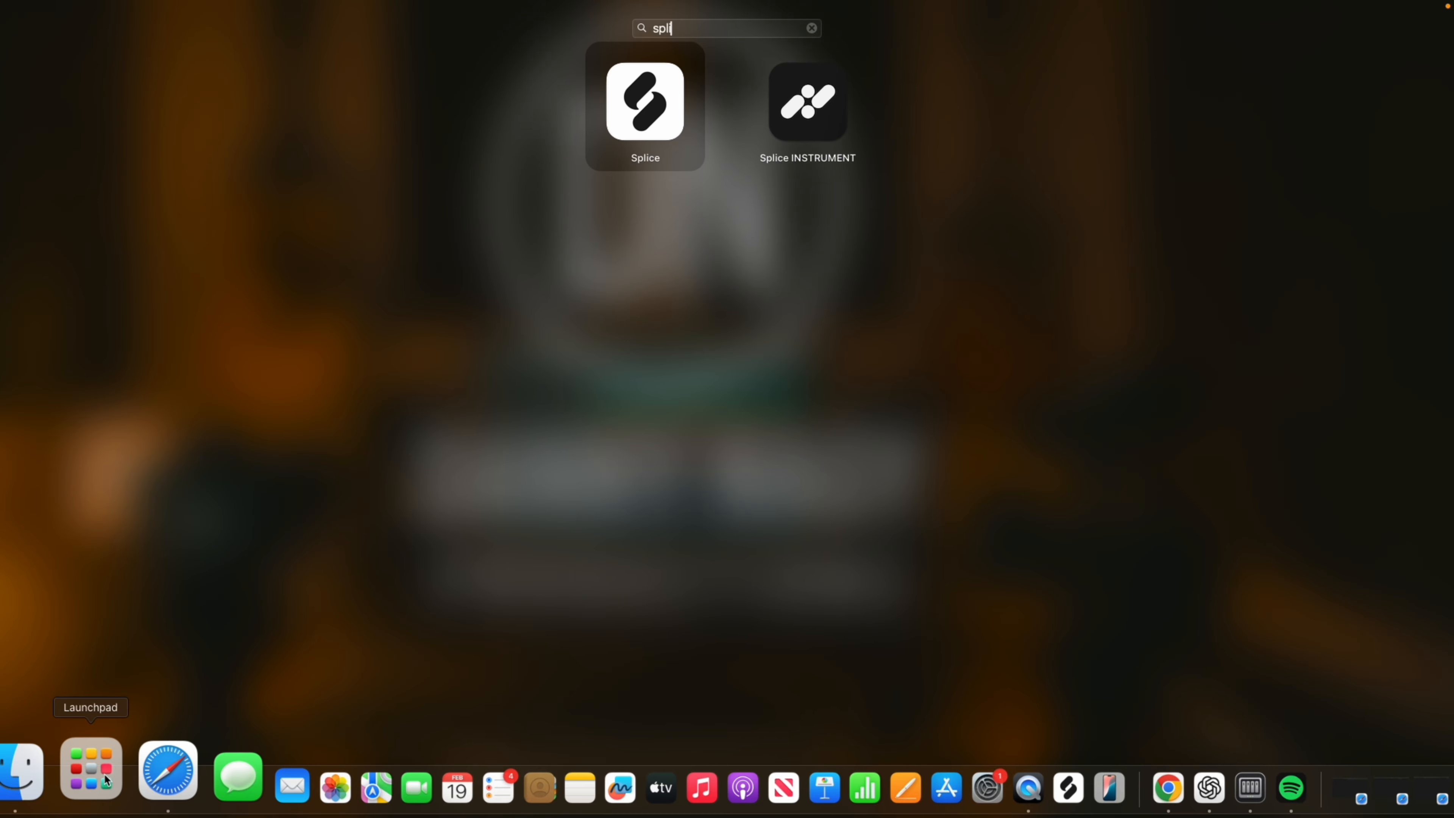
key(Right)
key(Return)
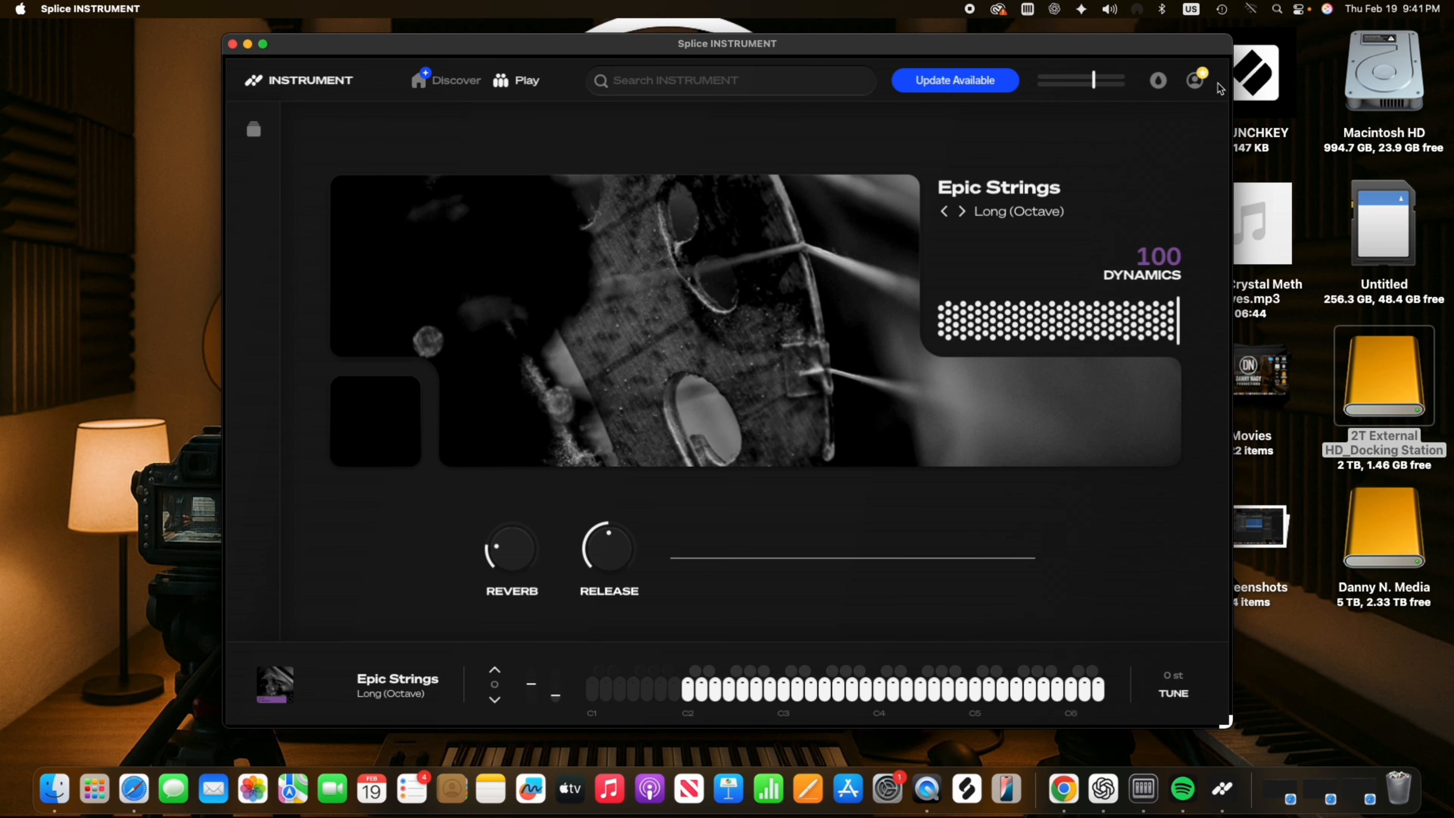
Open the Splice INSTRUMENT preferences and review the content download location and the Utilities section
click(1199, 81)
click(1166, 124)
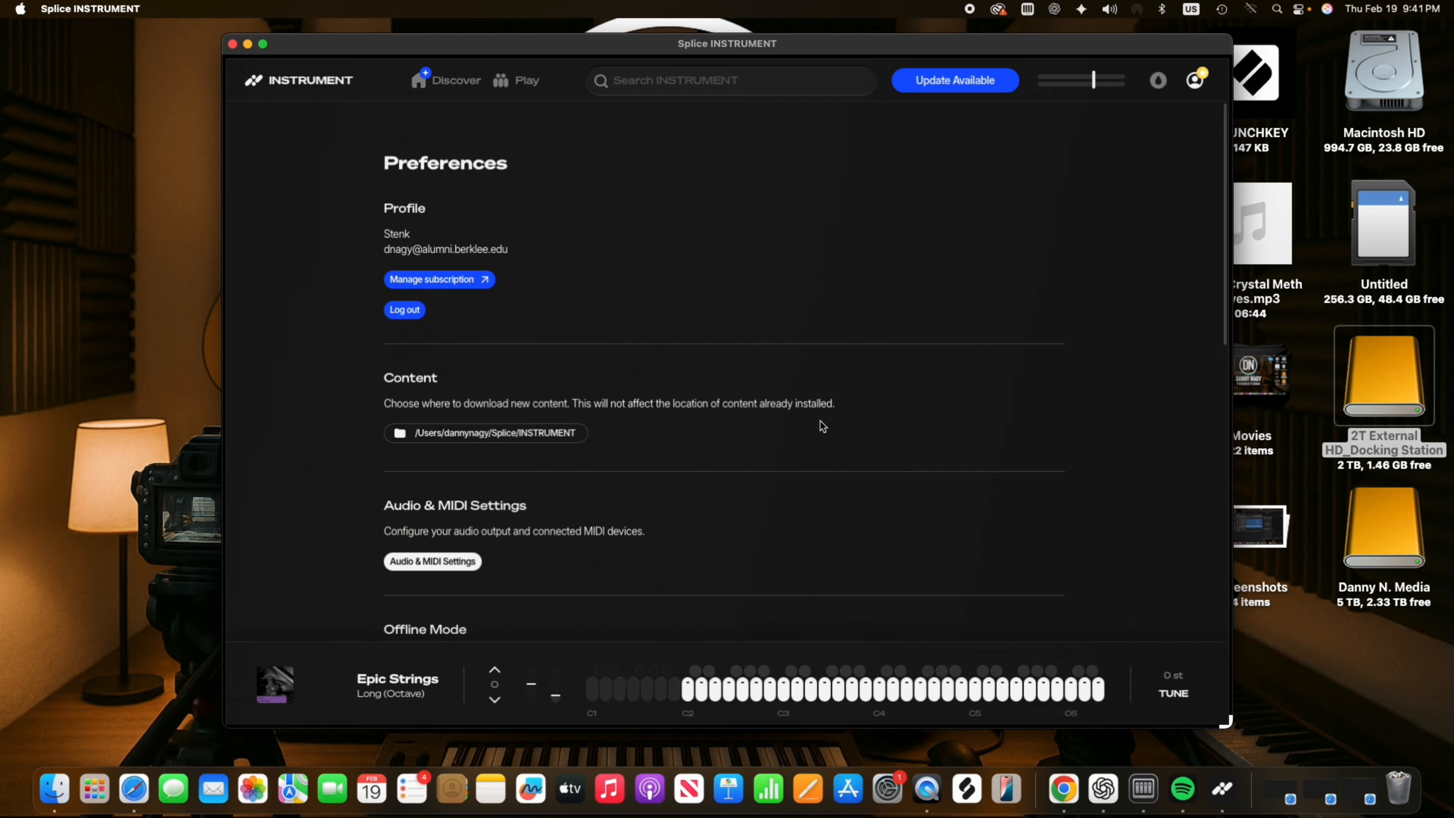
scroll(521, 472, down, 2)
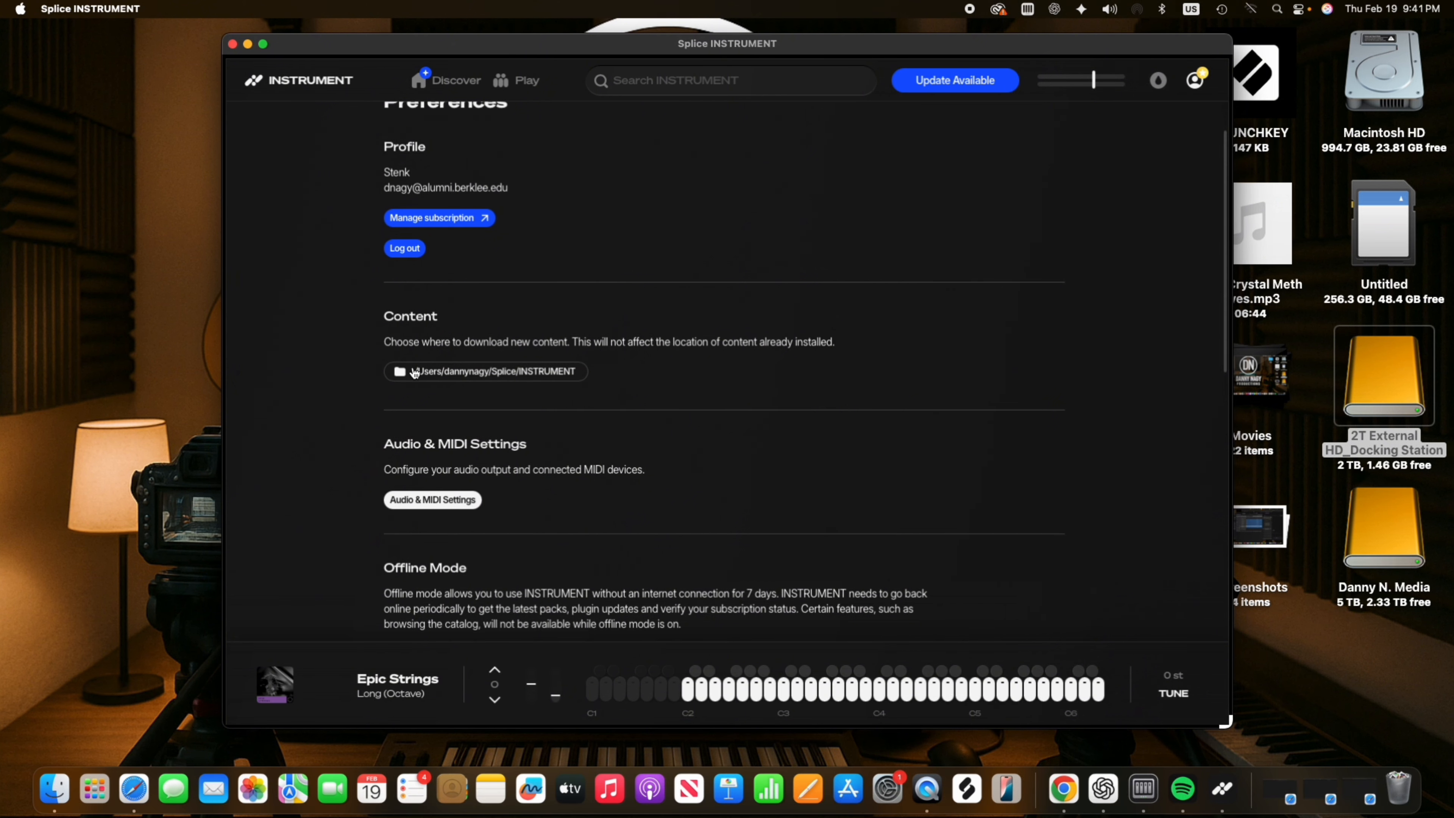
scroll(415, 372, down, 10)
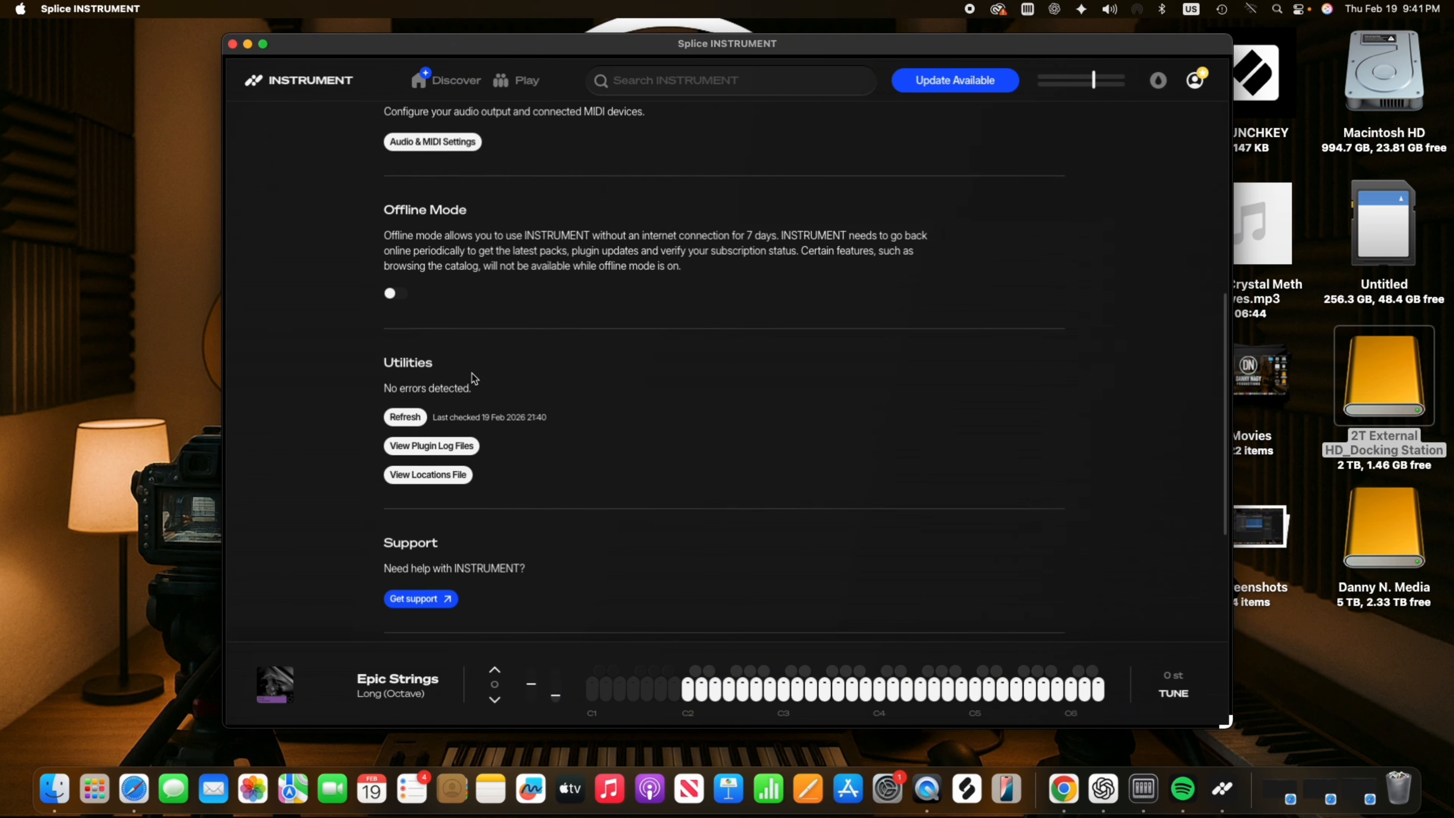
scroll(473, 377, down, 2)
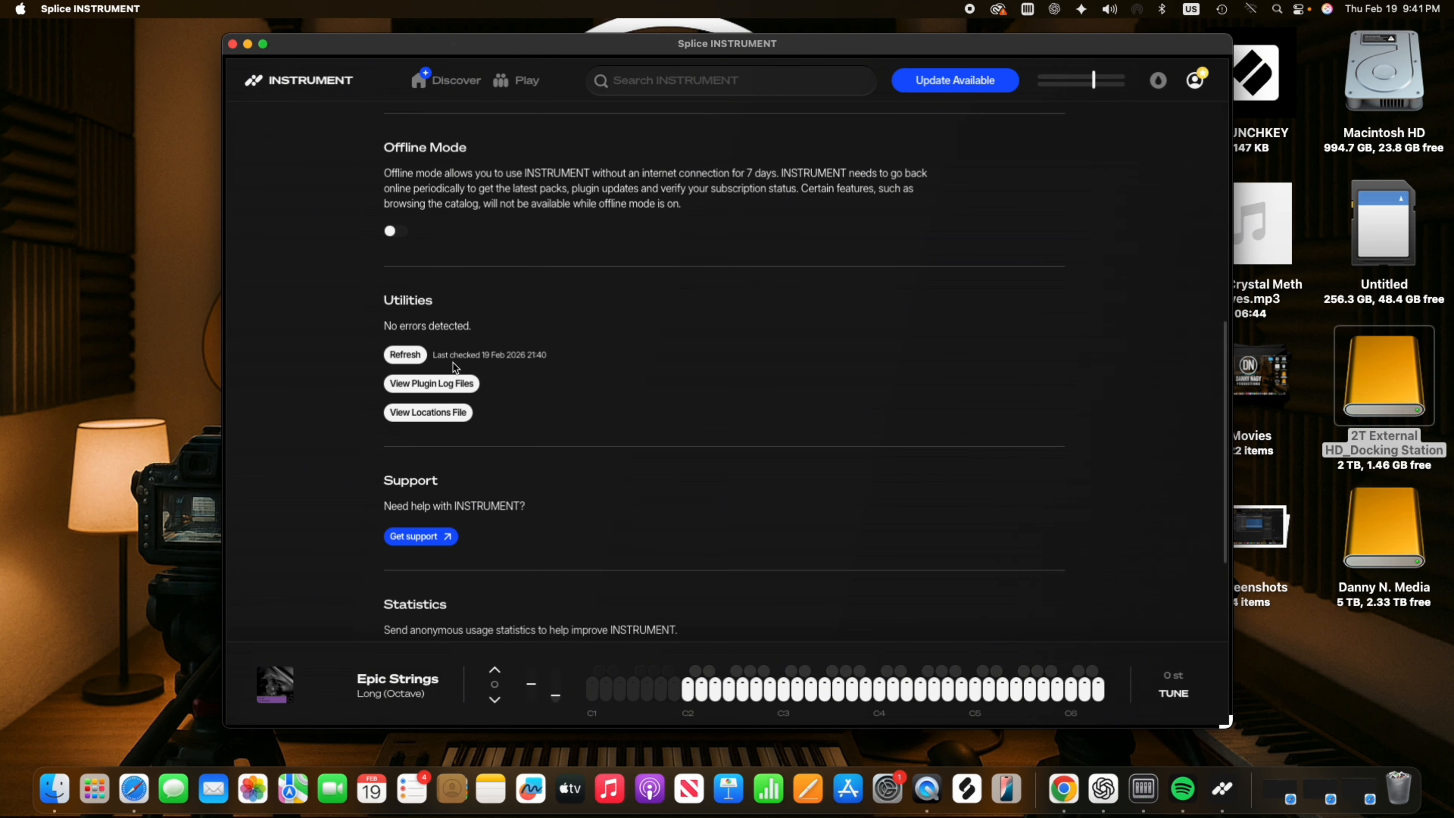
Open the folder chooser for the content download location and inspect the parent folders of the INSTRUMENT directory
scroll(454, 368, down, 5)
scroll(504, 422, up, 15)
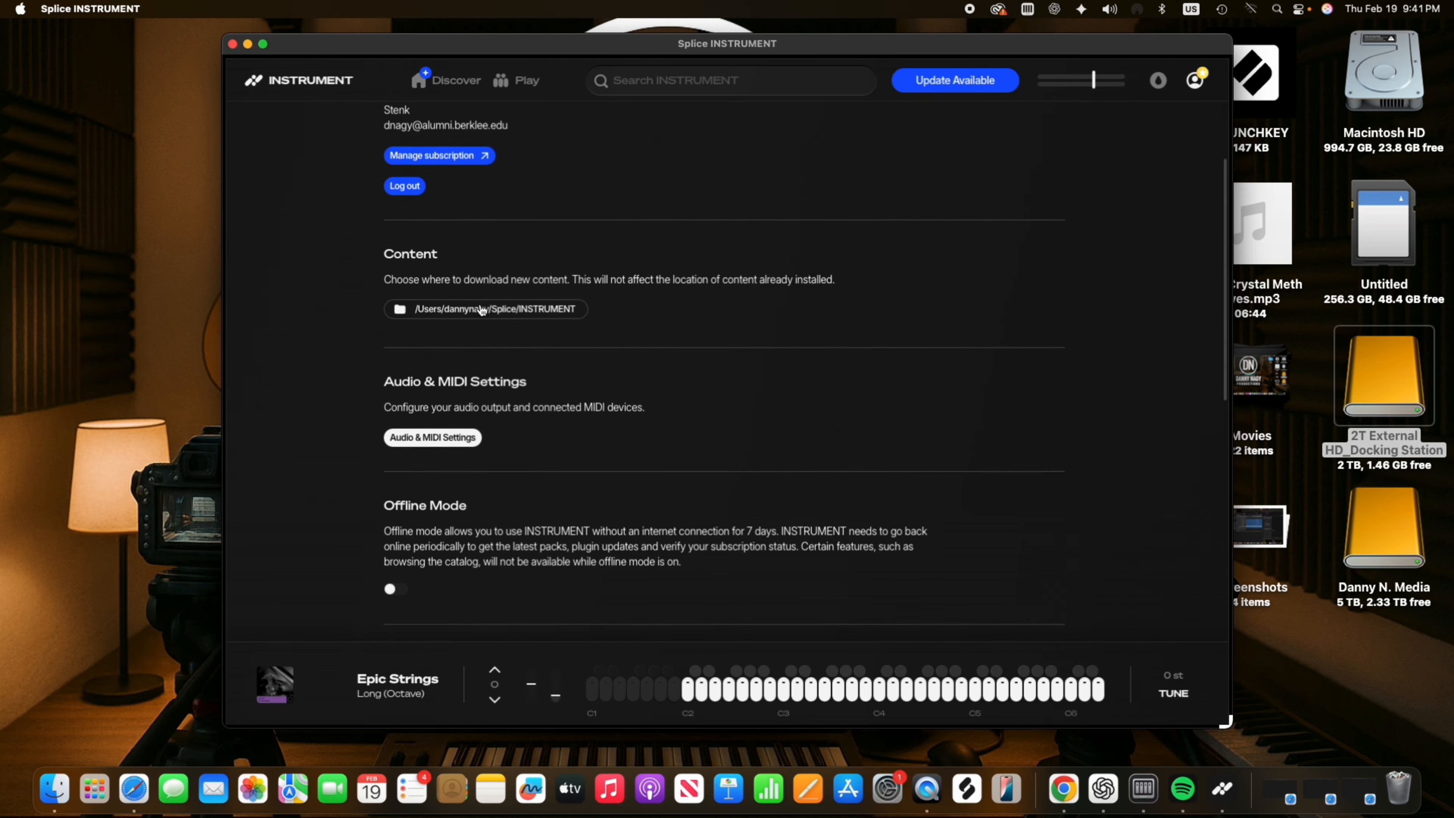
scroll(482, 310, up, 1)
click(409, 341)
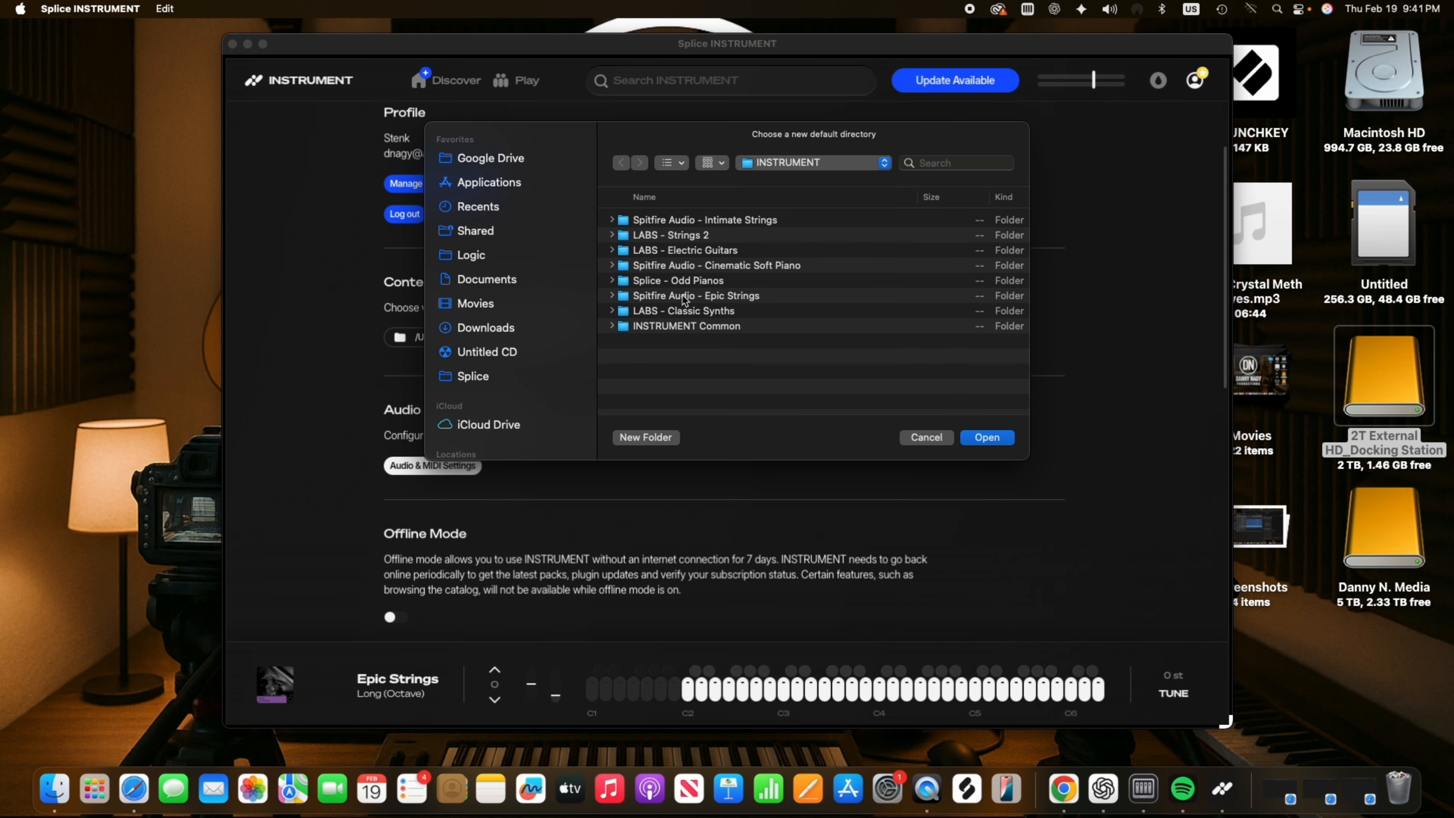
click(786, 163)
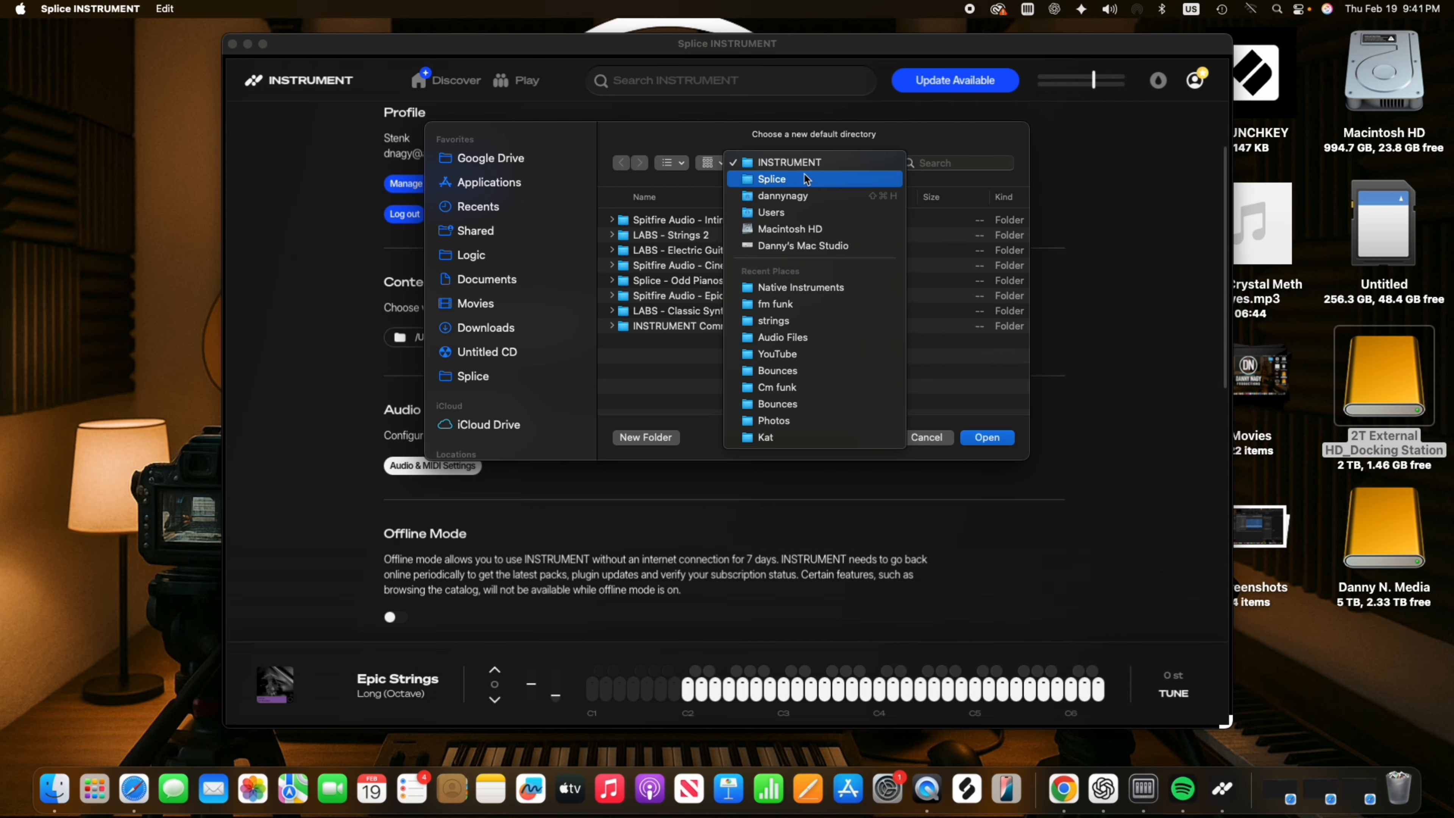
click(936, 442)
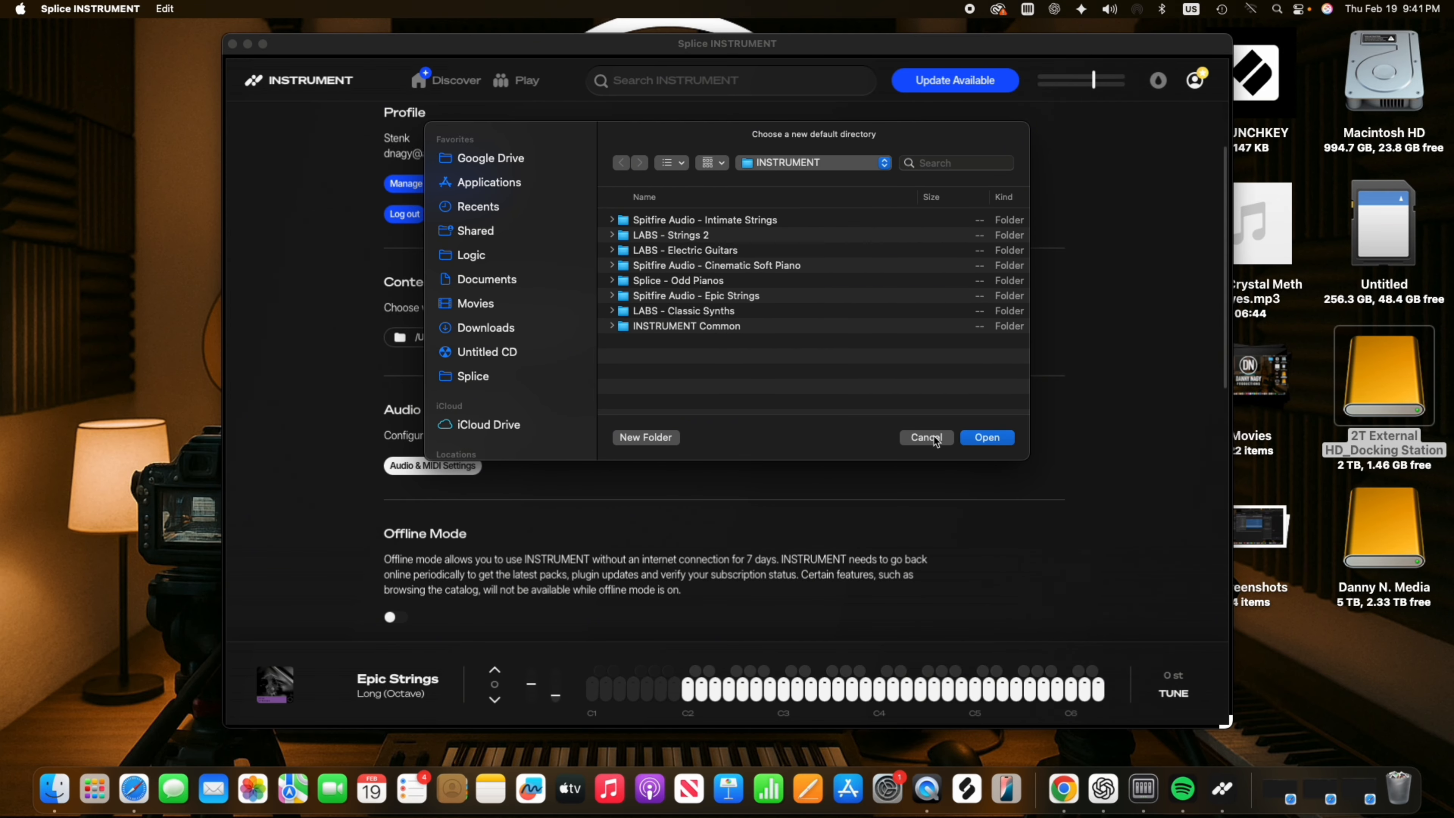
Preview the details of the LABS - Strings 2, LABS - Electric Guitars, LABS - Classic Synths and INSTRUMENT Common folders
click(658, 236)
key(space)
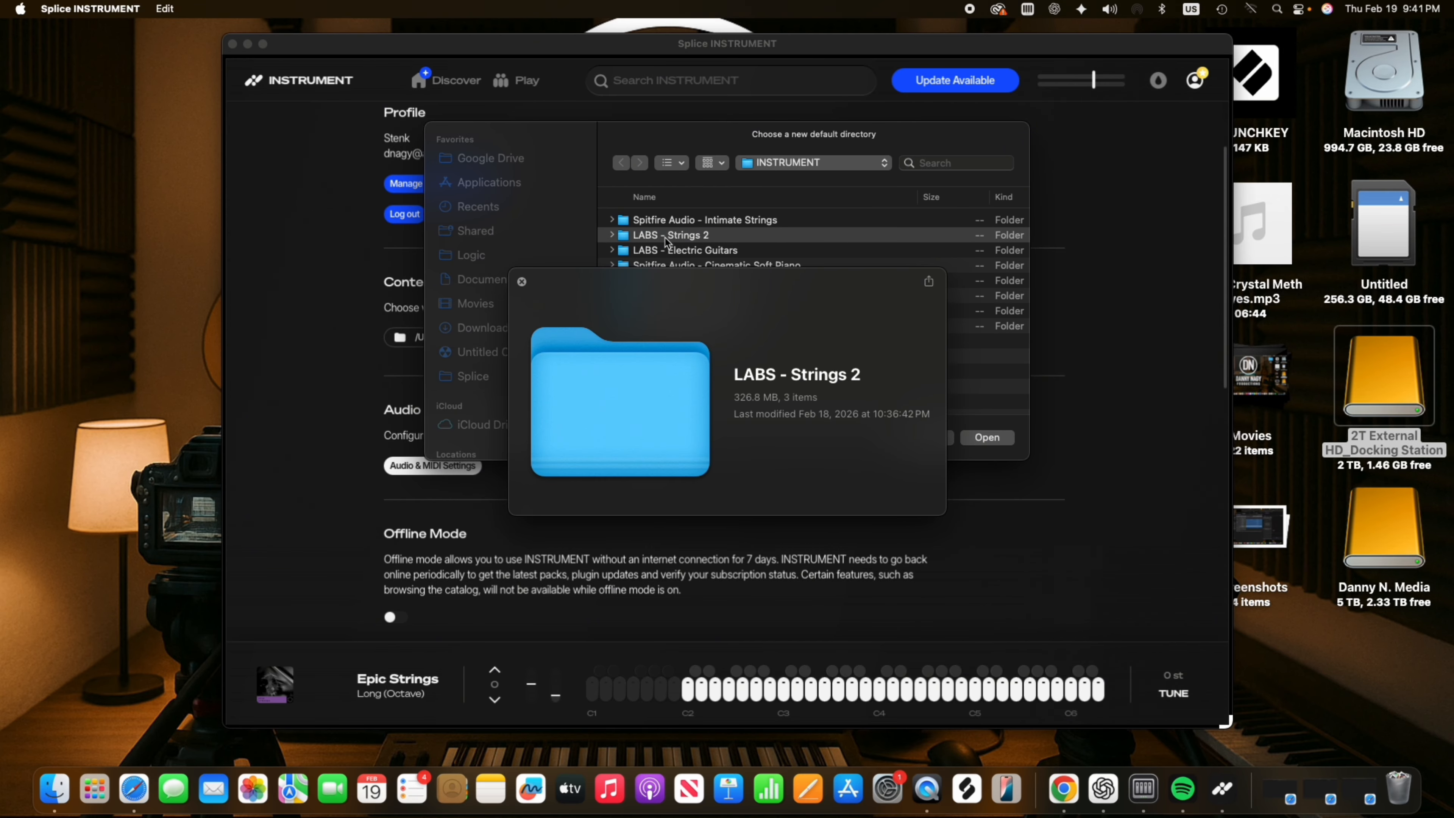
key(space)
click(675, 252)
key(space)
key(space)
click(716, 312)
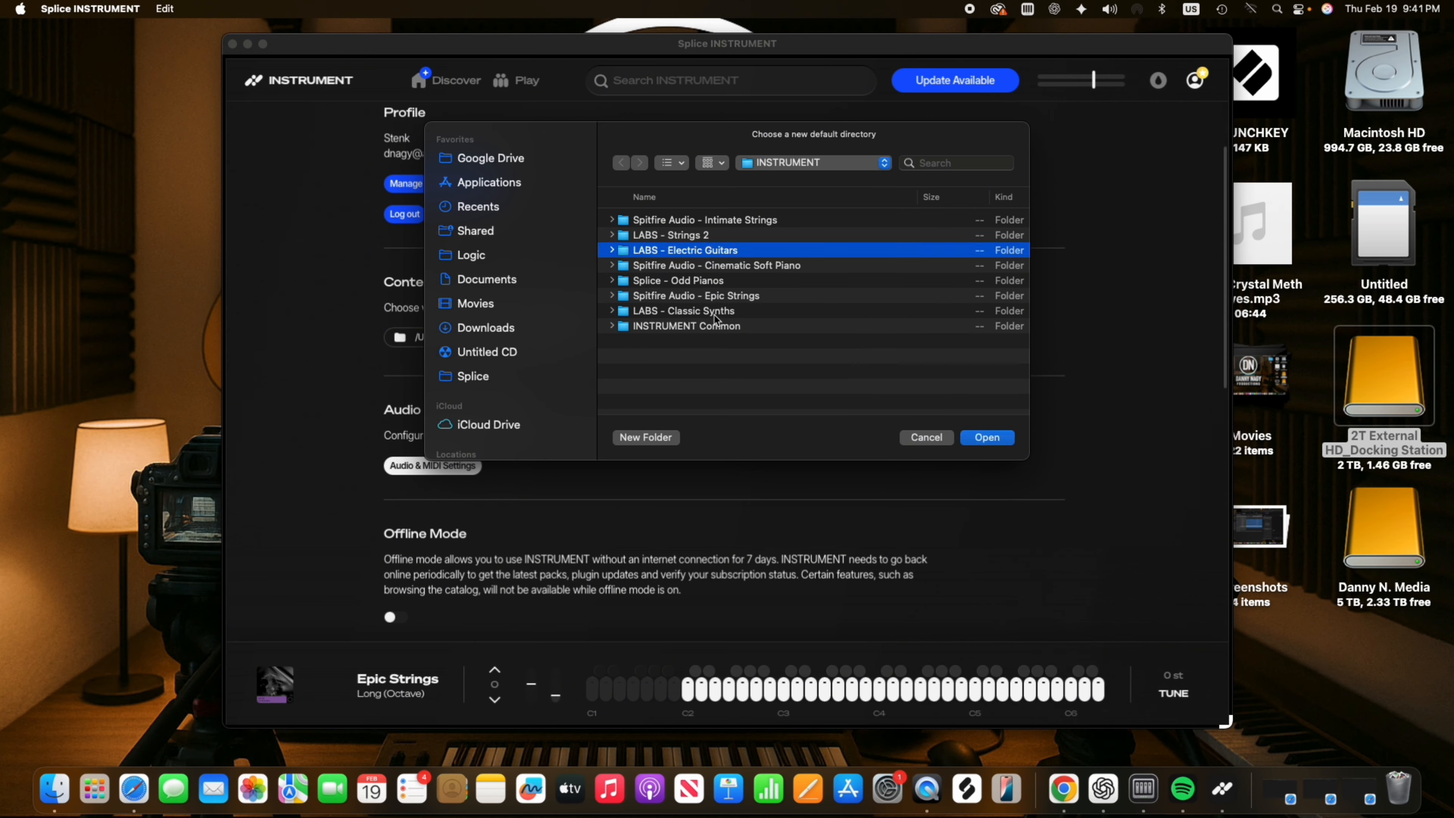
key(space)
key(space)
key(Down)
key(space)
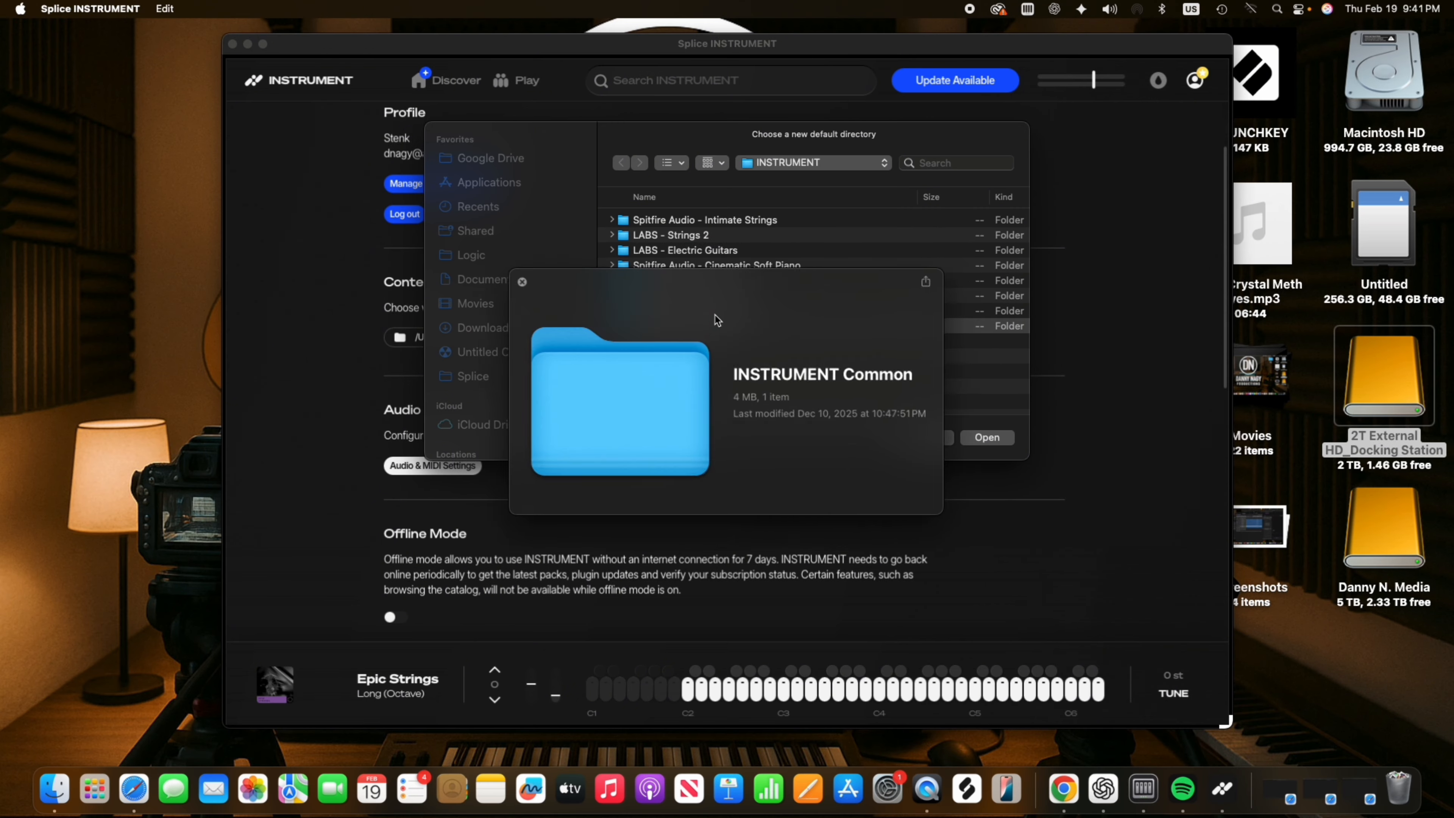
Preview the remaining library folders up to Spitfire Audio - Intimate Strings, and cancel the chooser without changing the download location
key(Up)
key(Up)
key(Up)
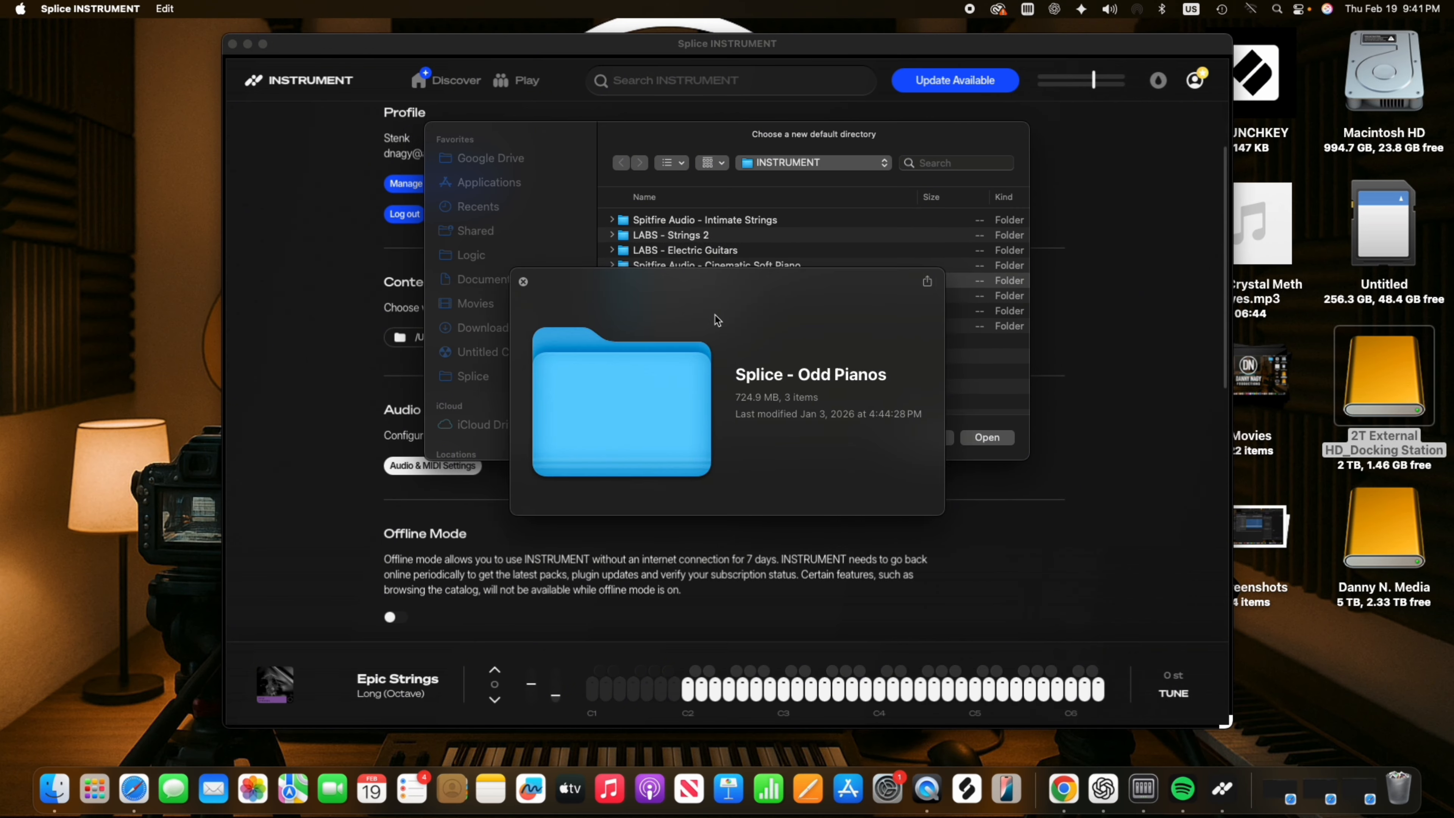
key(Up)
key(Up)
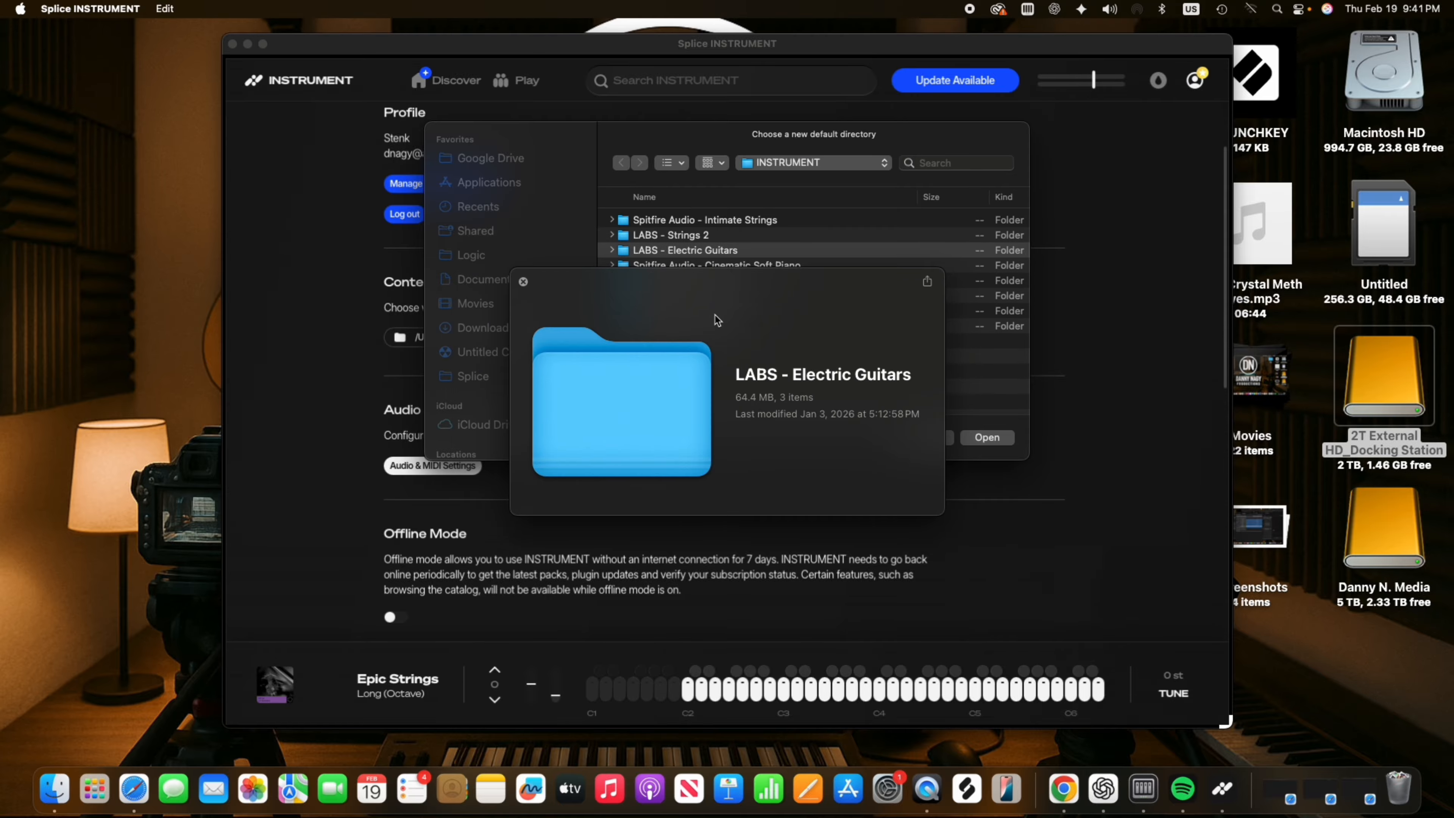
key(Up)
key(Up)
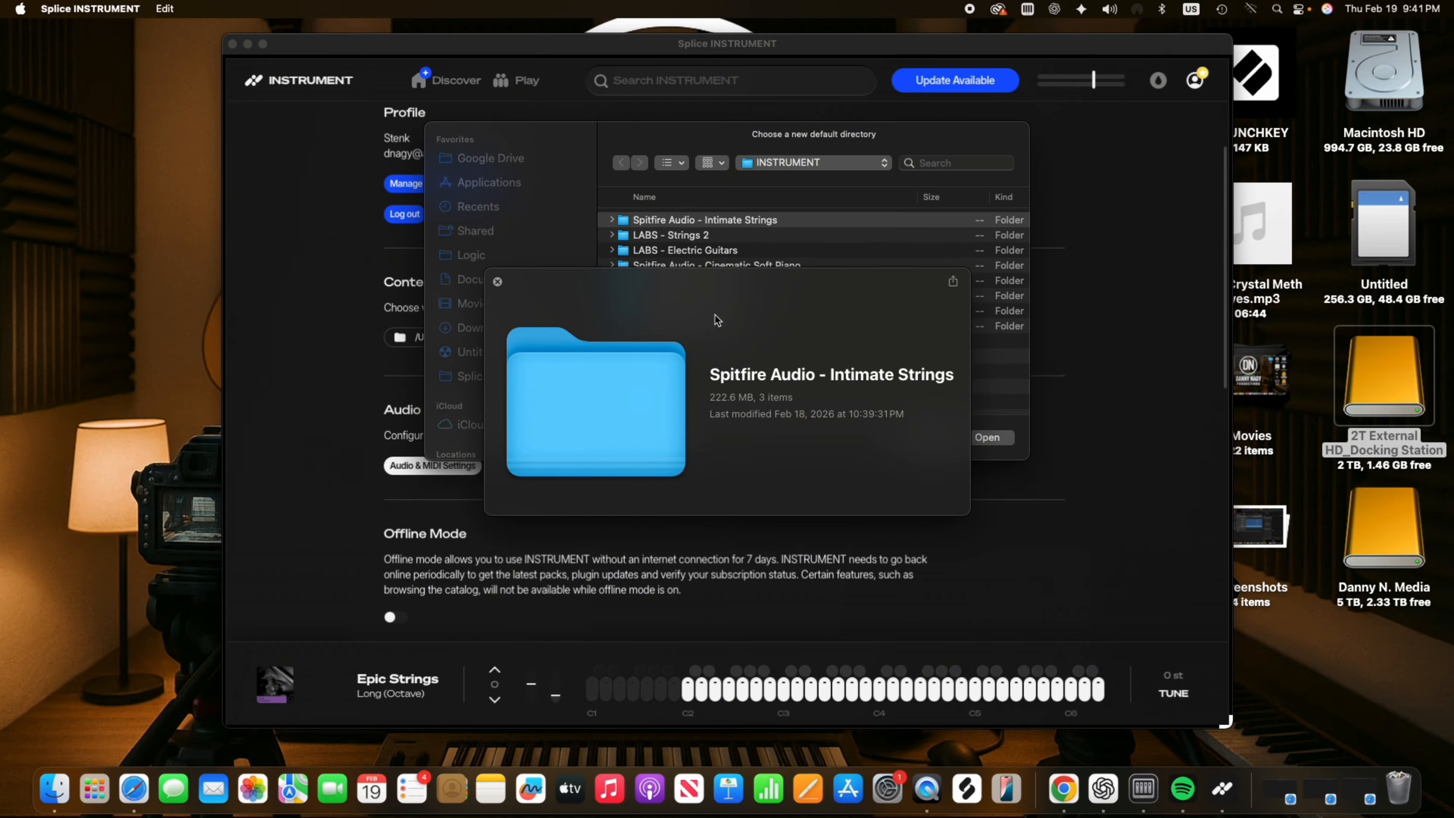
key(space)
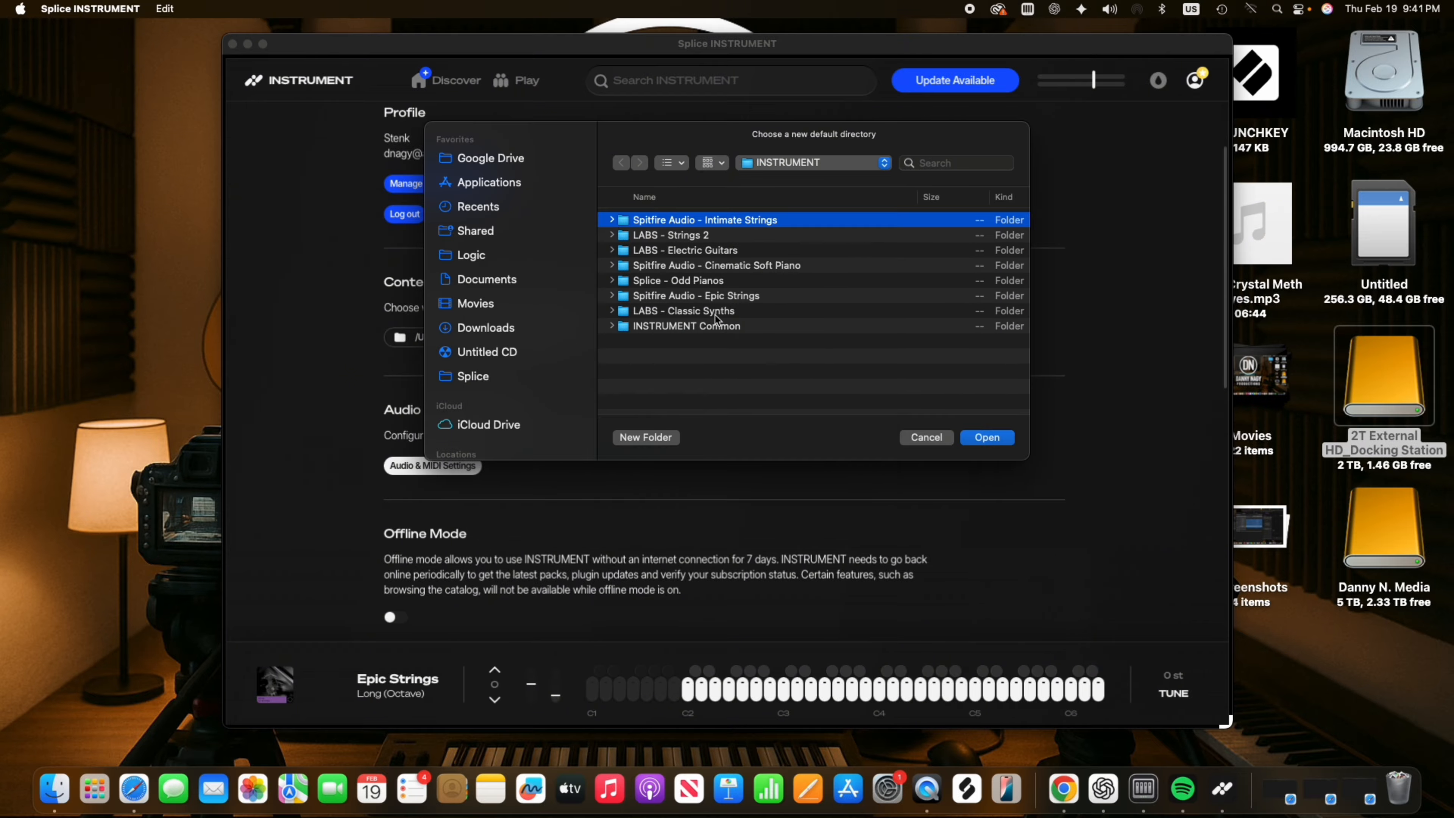
click(932, 439)
scroll(626, 432, up, 5)
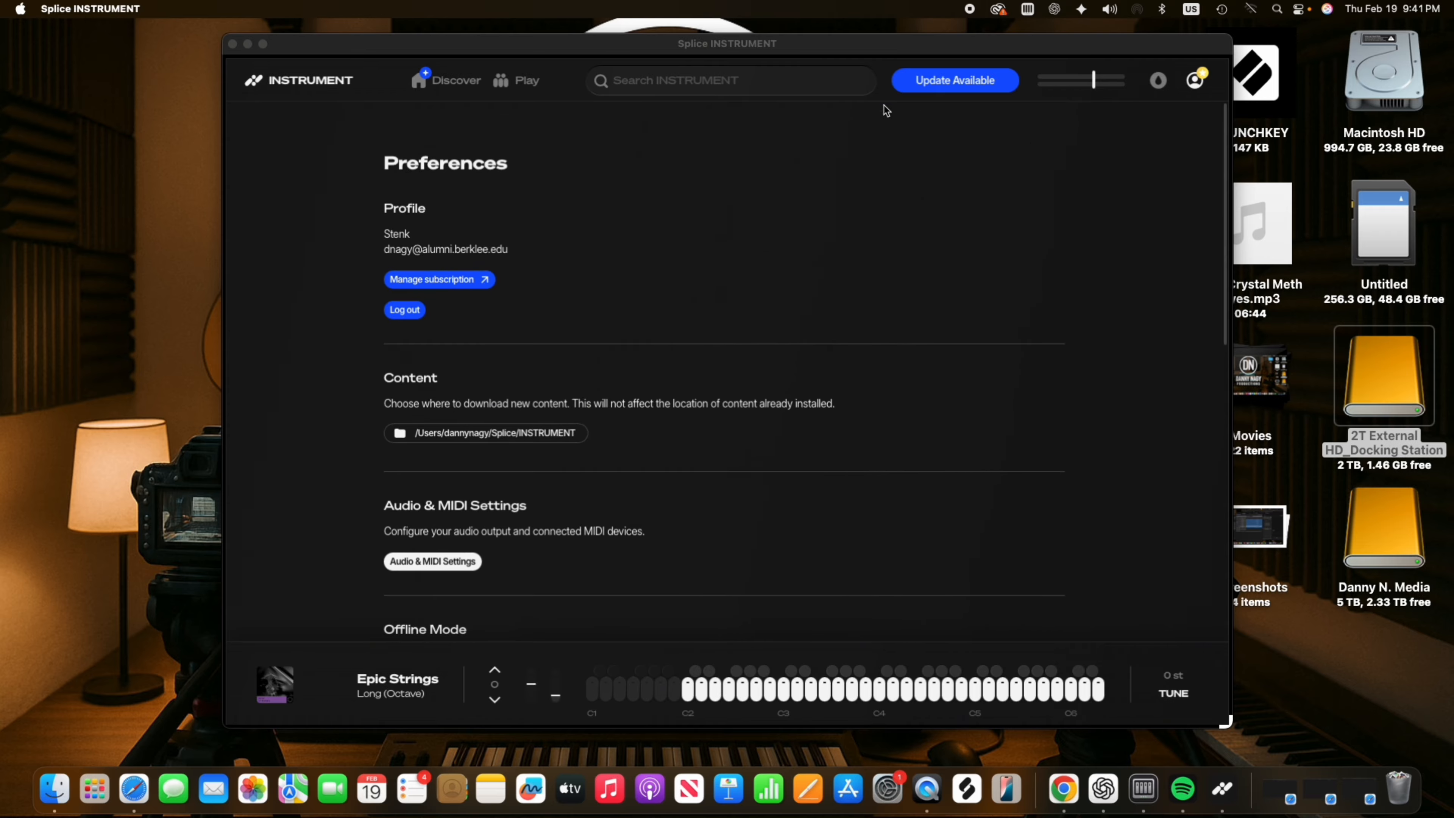
Open Macintosh HD in Finder, go to the Splice folder and preview the sounds folder's details
double_click(1384, 105)
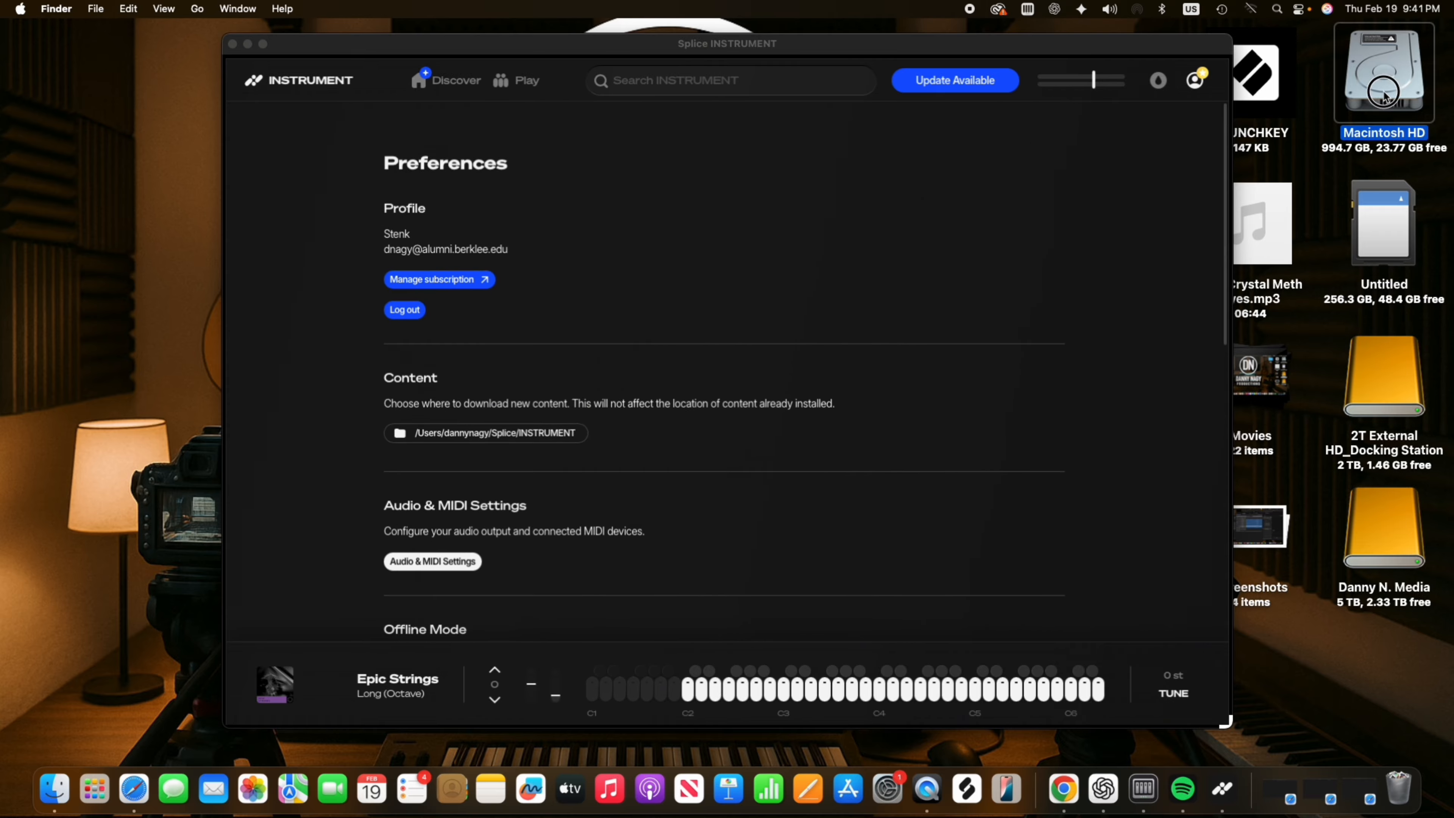
scroll(446, 401, down, 1)
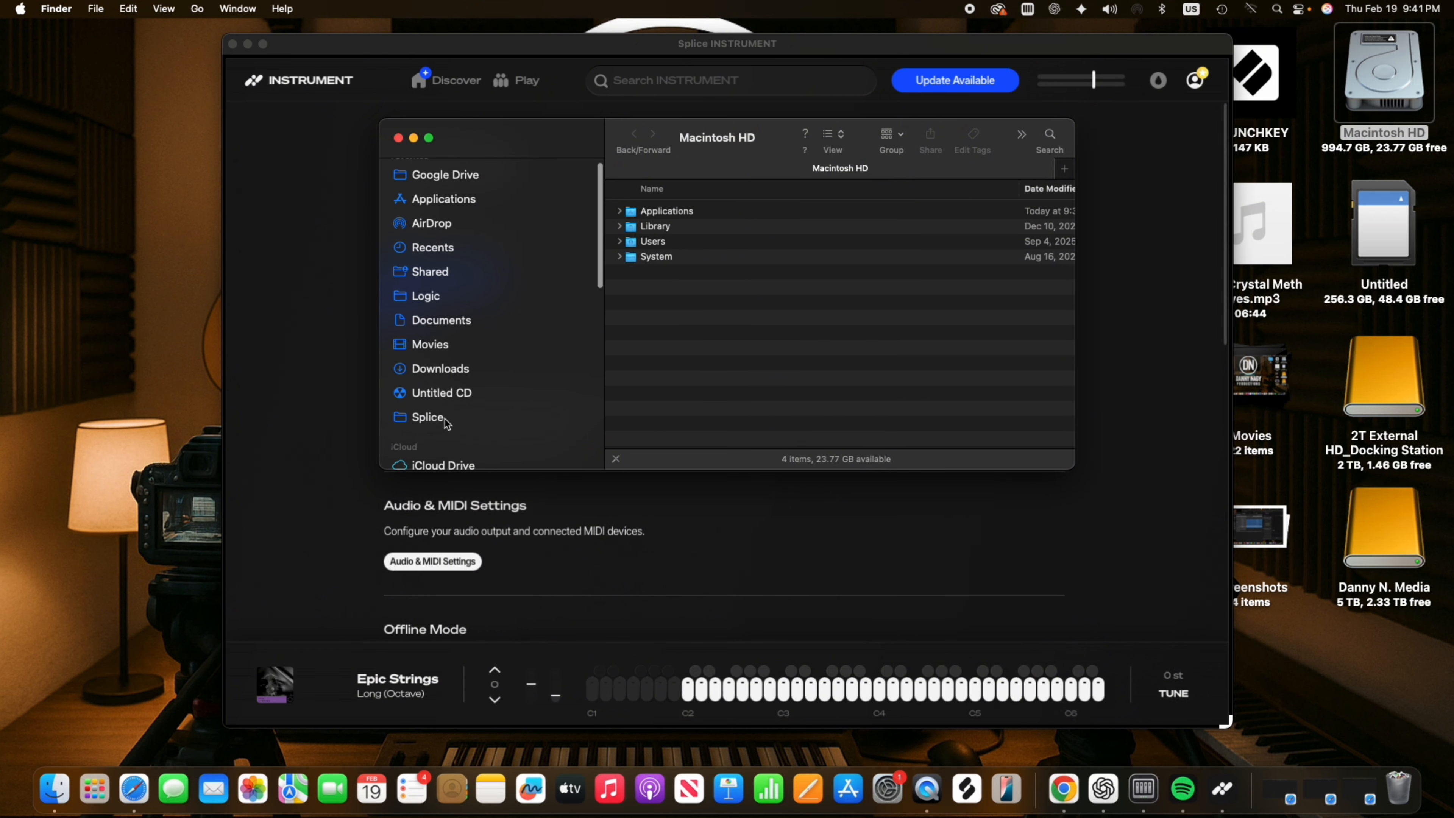
click(455, 412)
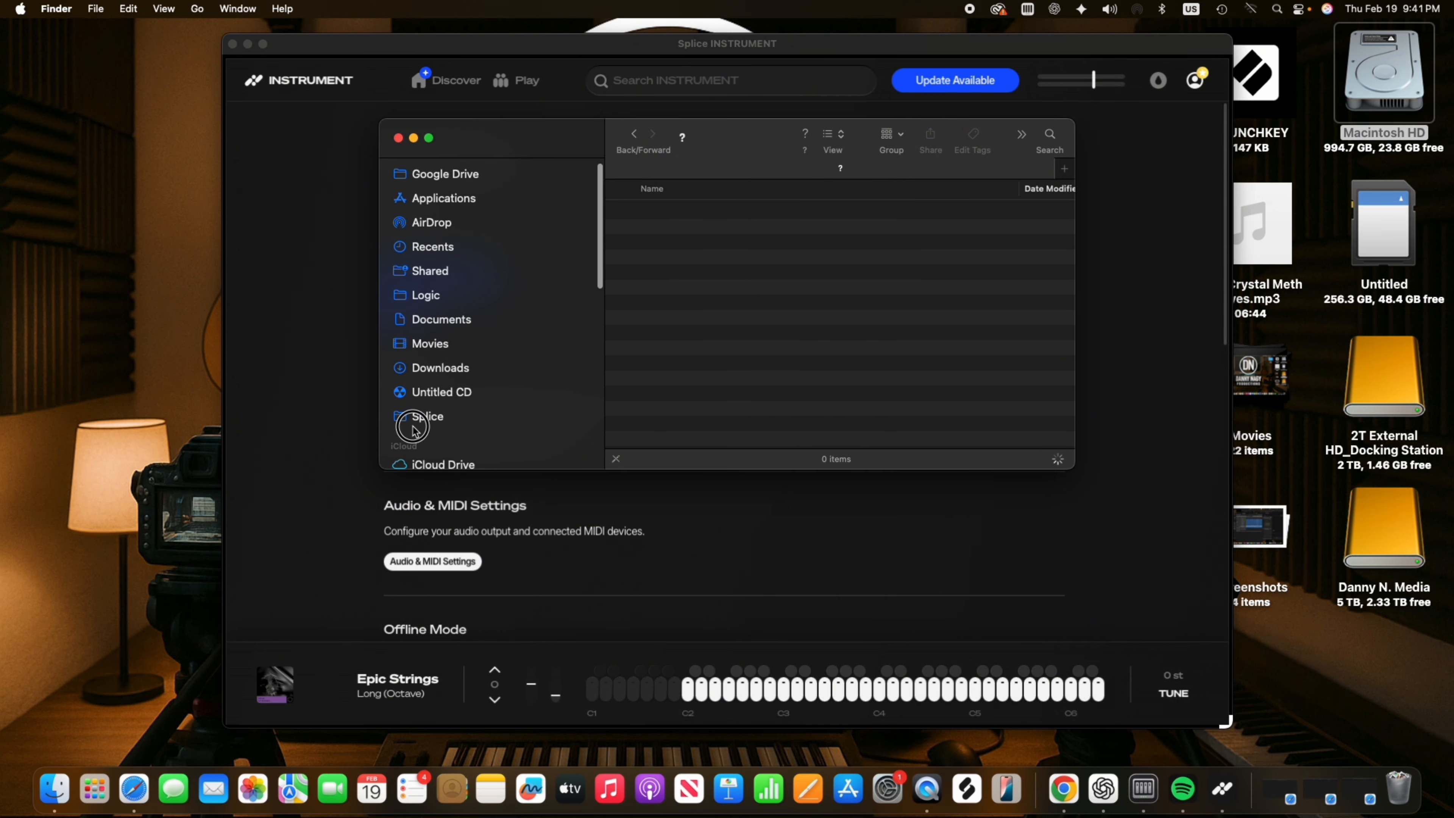
click(679, 242)
key(space)
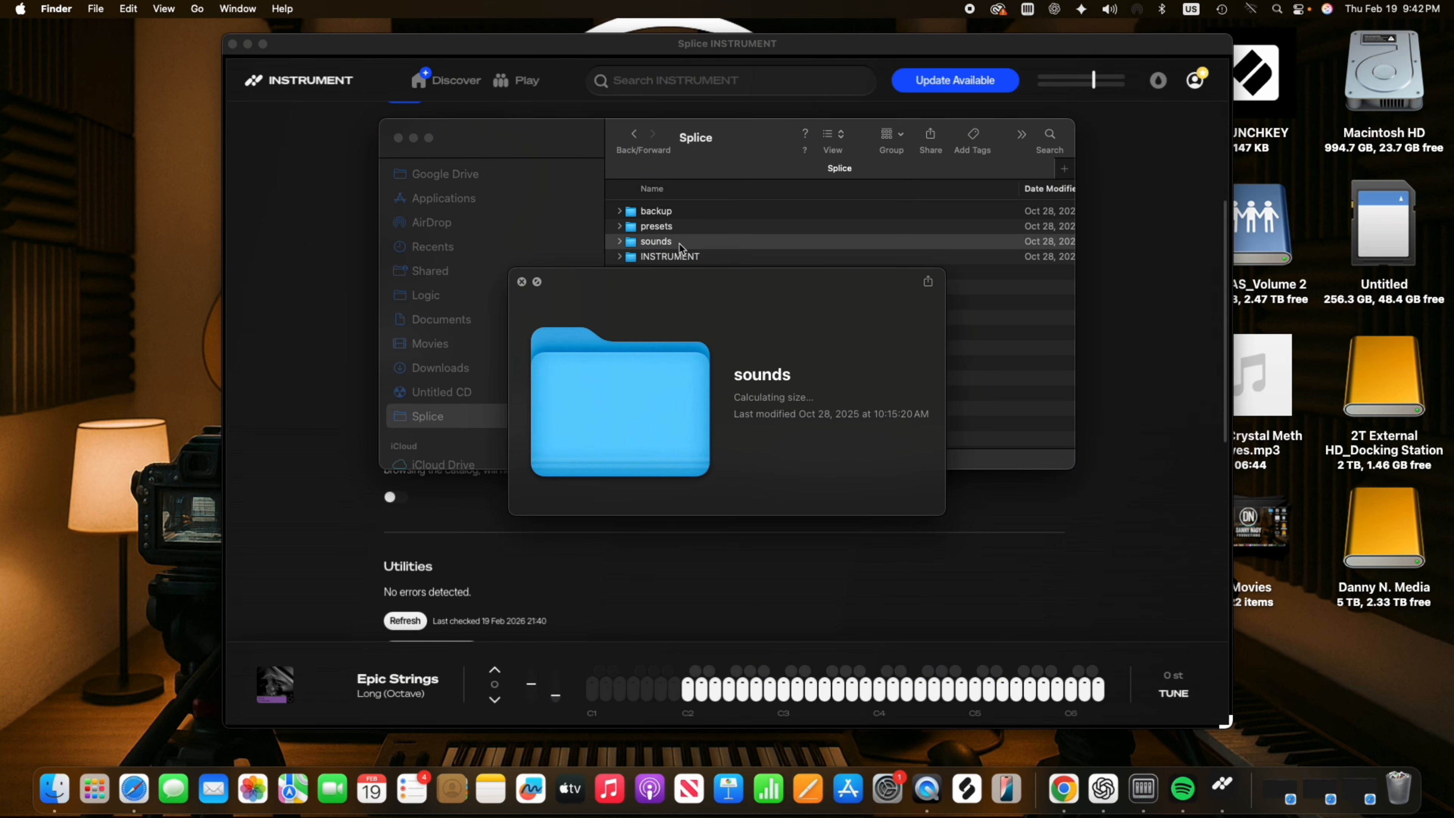
key(space)
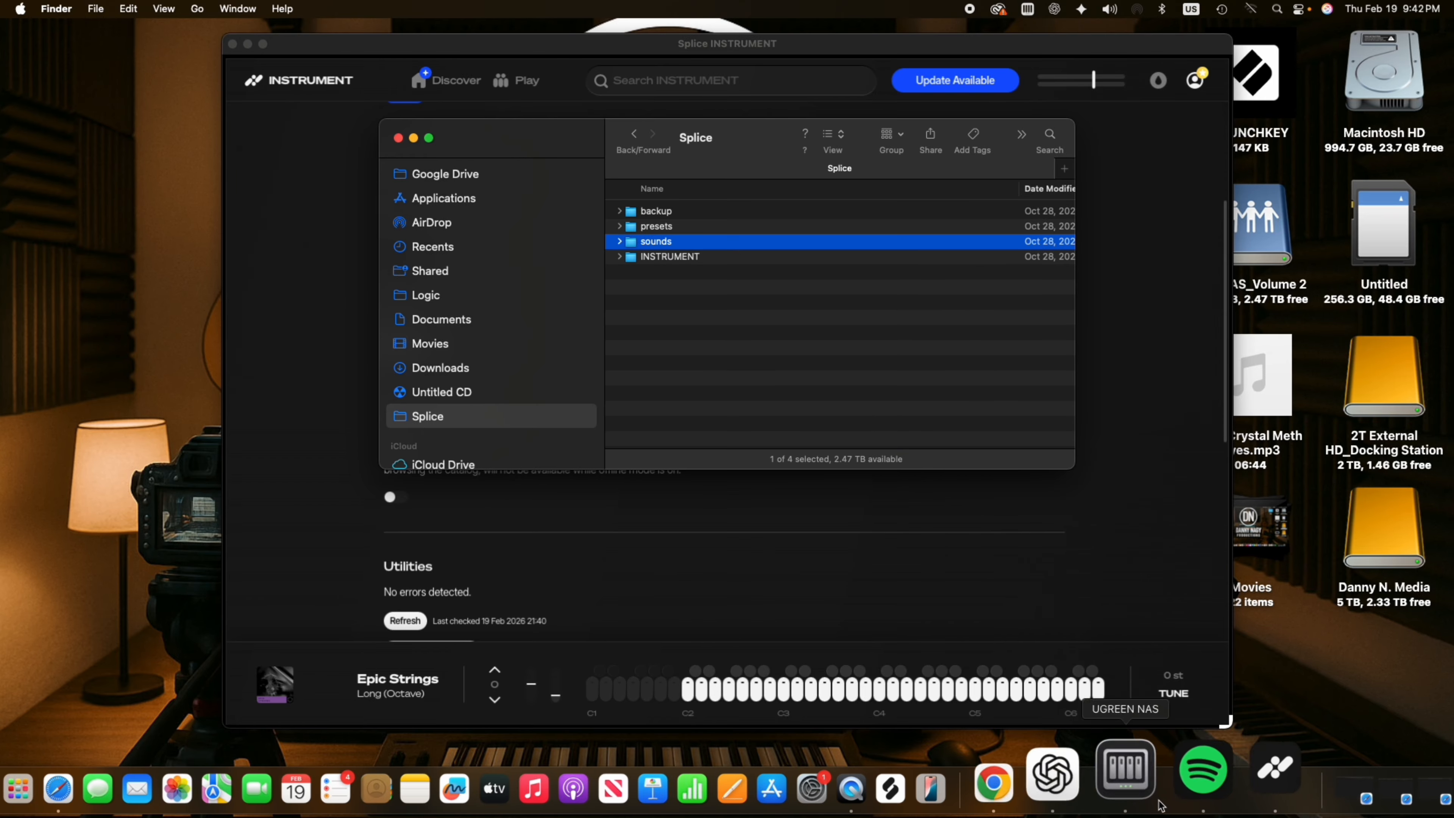
Preview the INSTRUMENT and sounds folders inside the Splice folder to check their sizes
click(1228, 780)
click(923, 437)
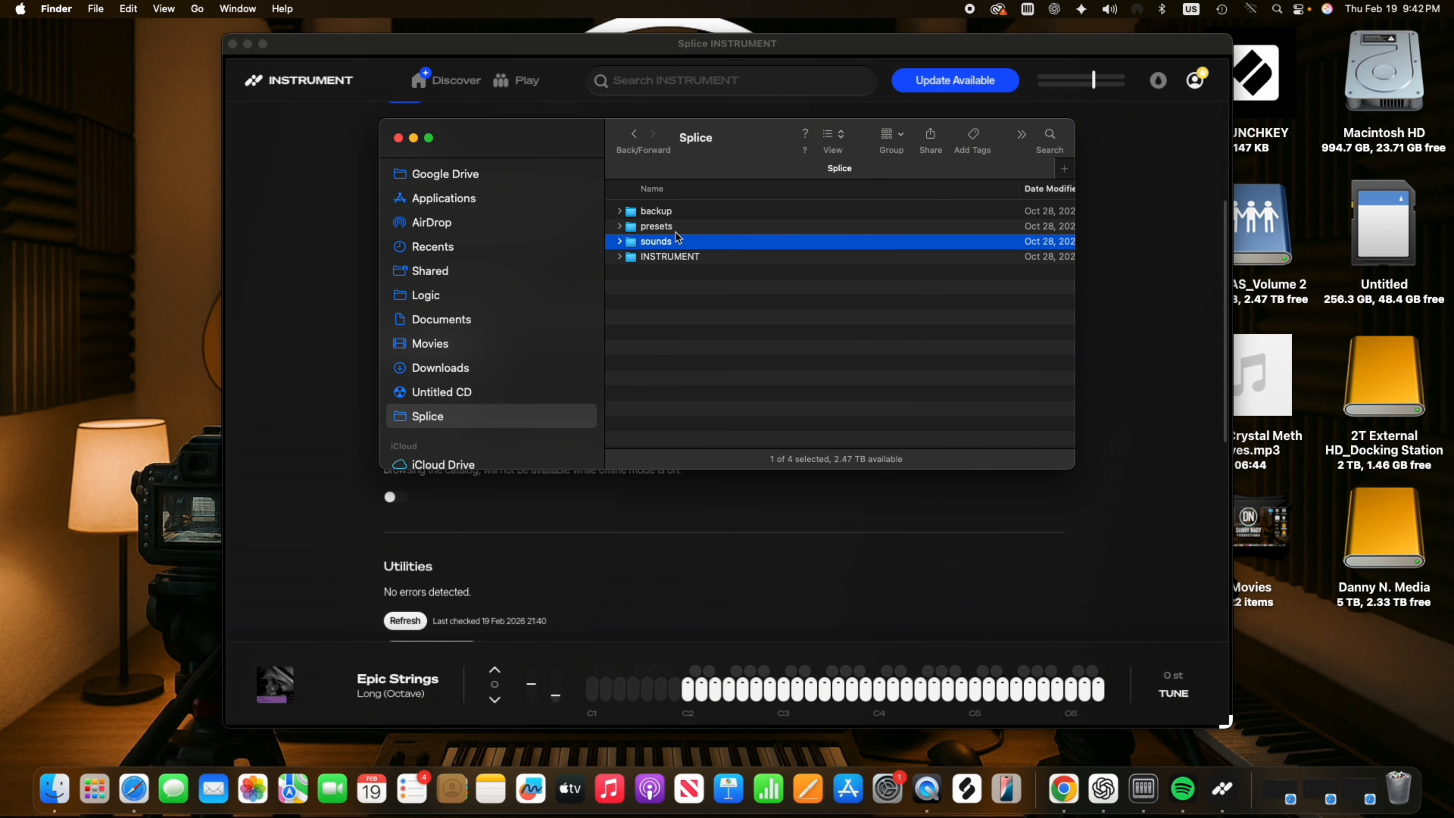
click(658, 259)
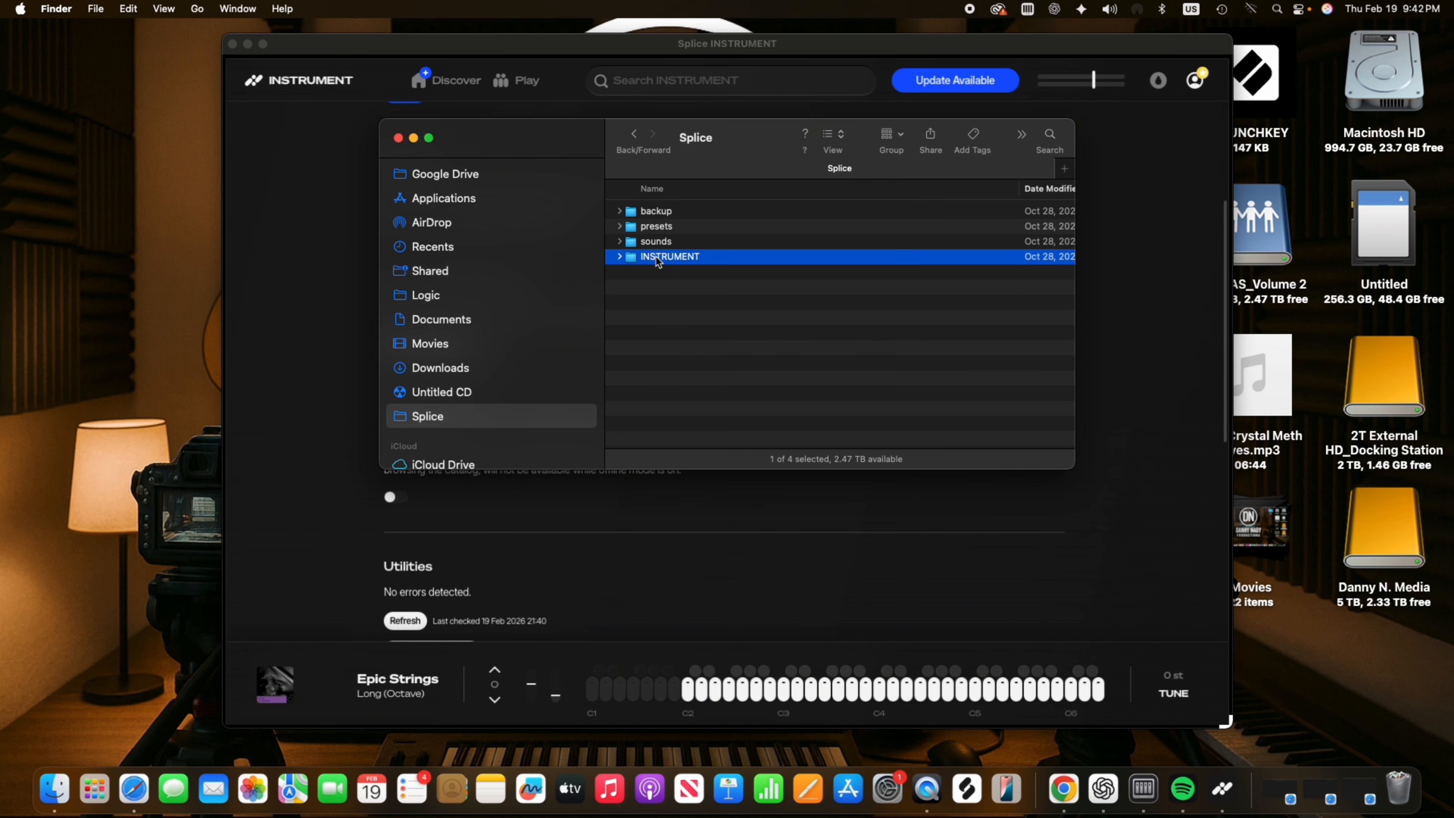
key(space)
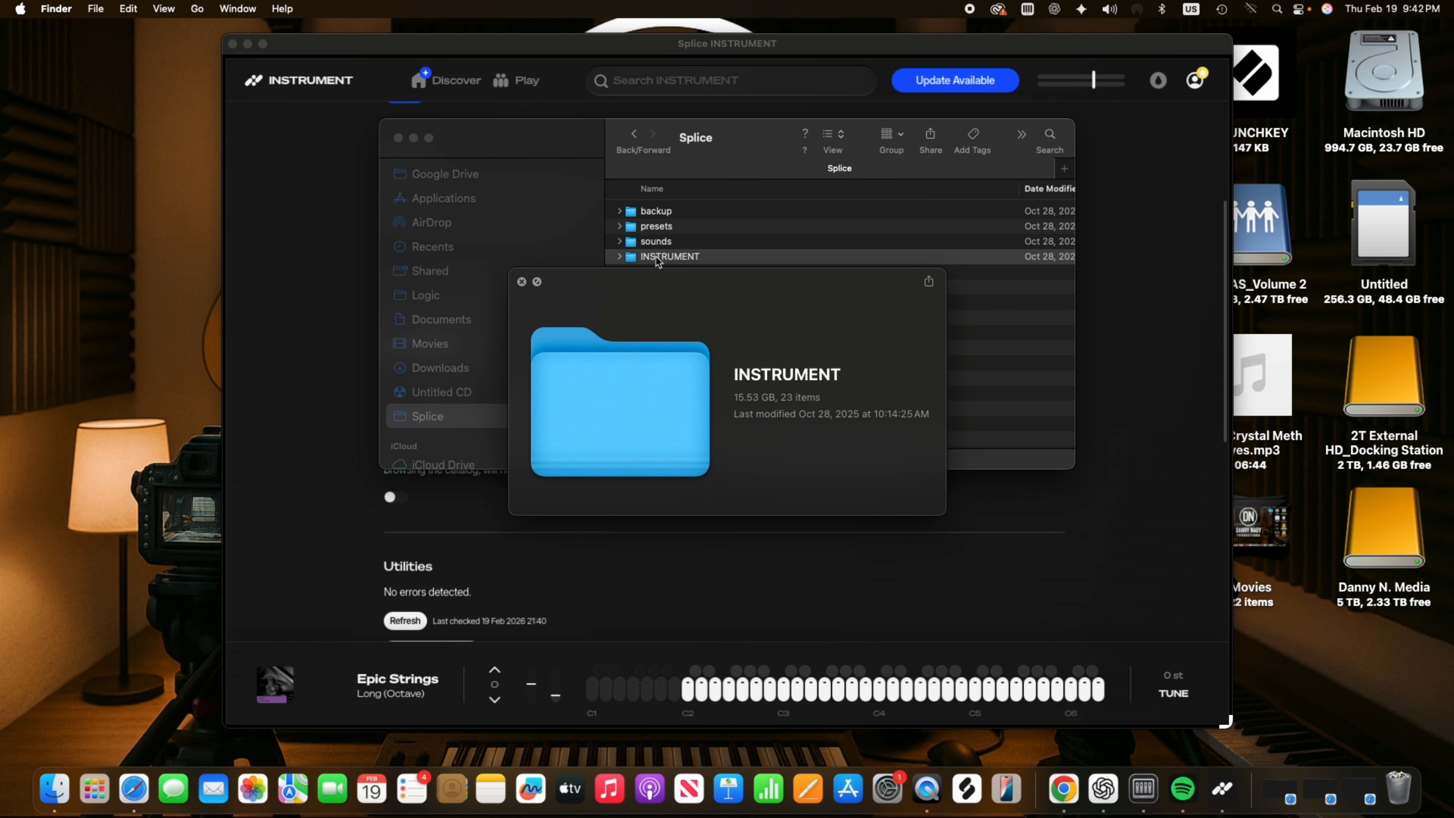
click(682, 212)
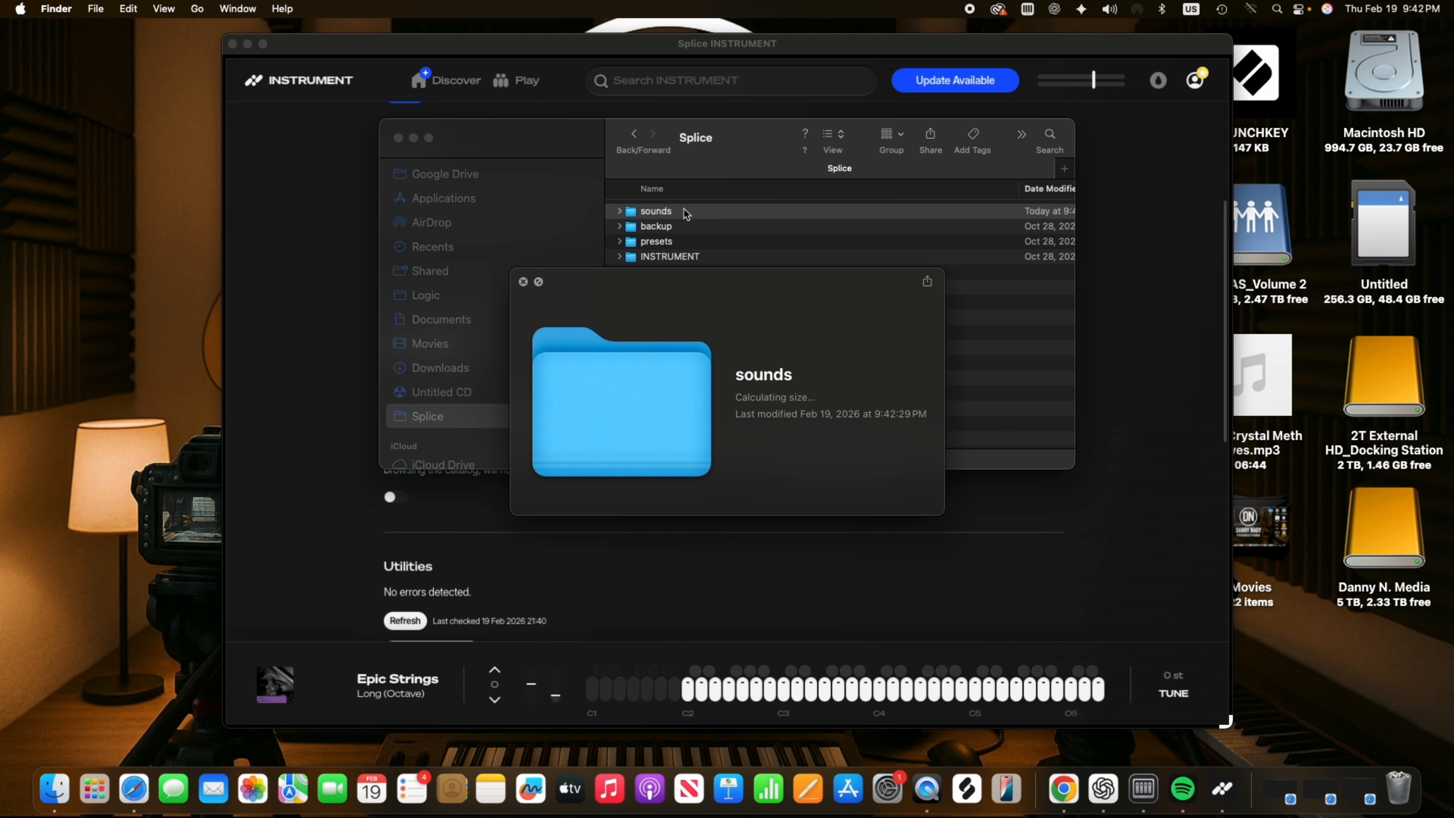
key(space)
Switch to the Splice desktop app, open its preferences and view the current Splice folder in Finder
click(966, 802)
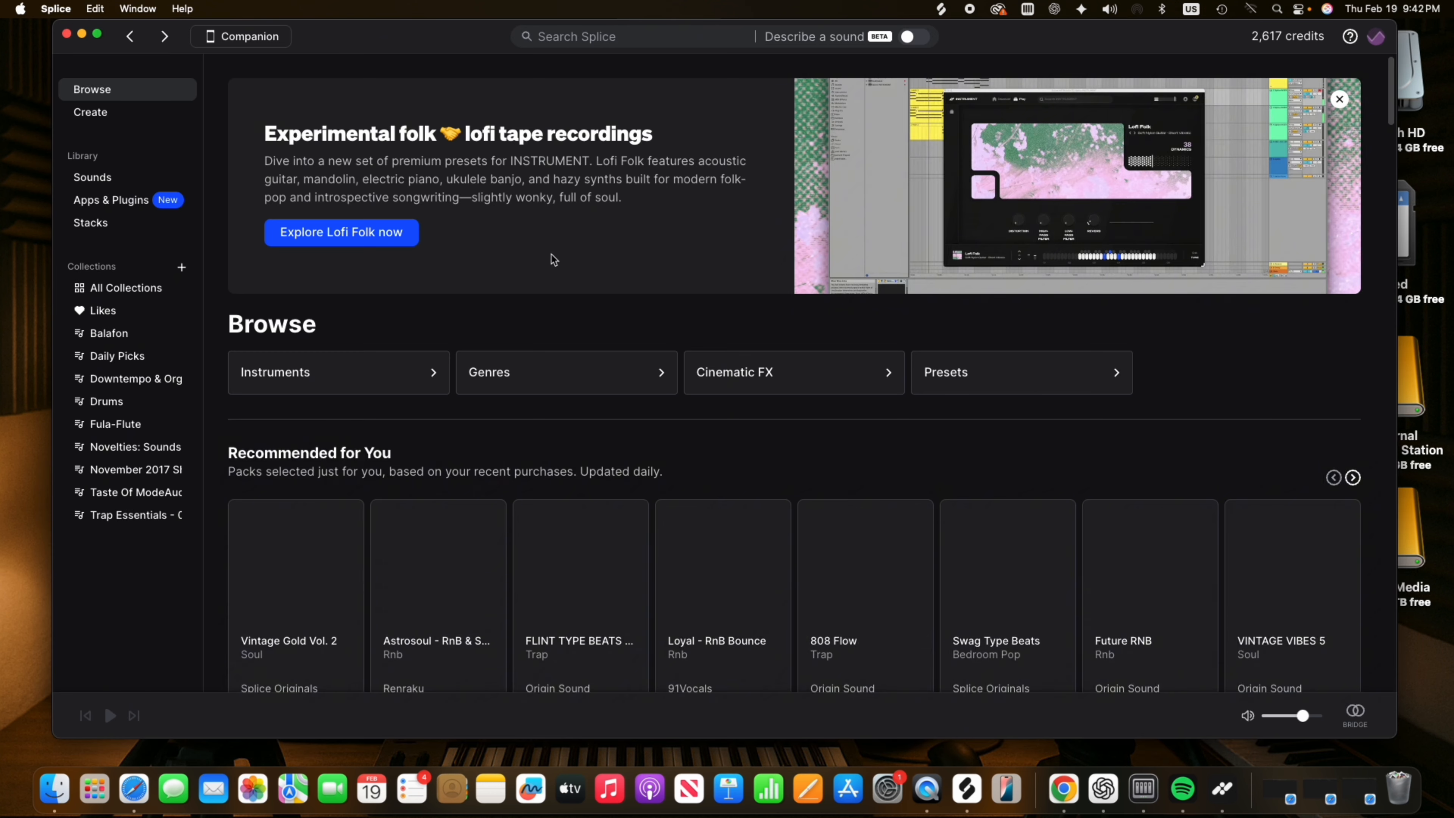
click(95, 8)
click(85, 74)
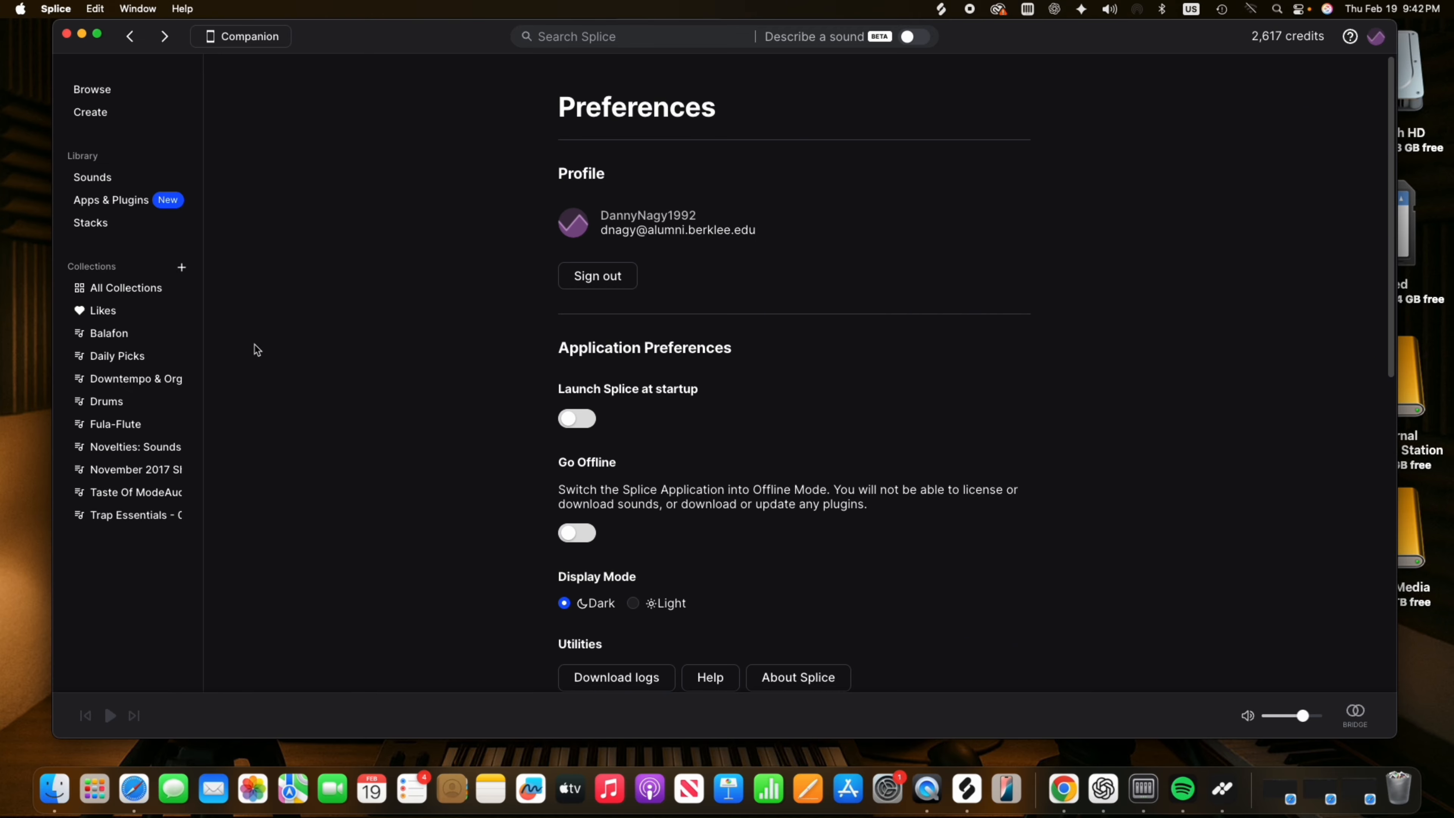
scroll(635, 312, down, 5)
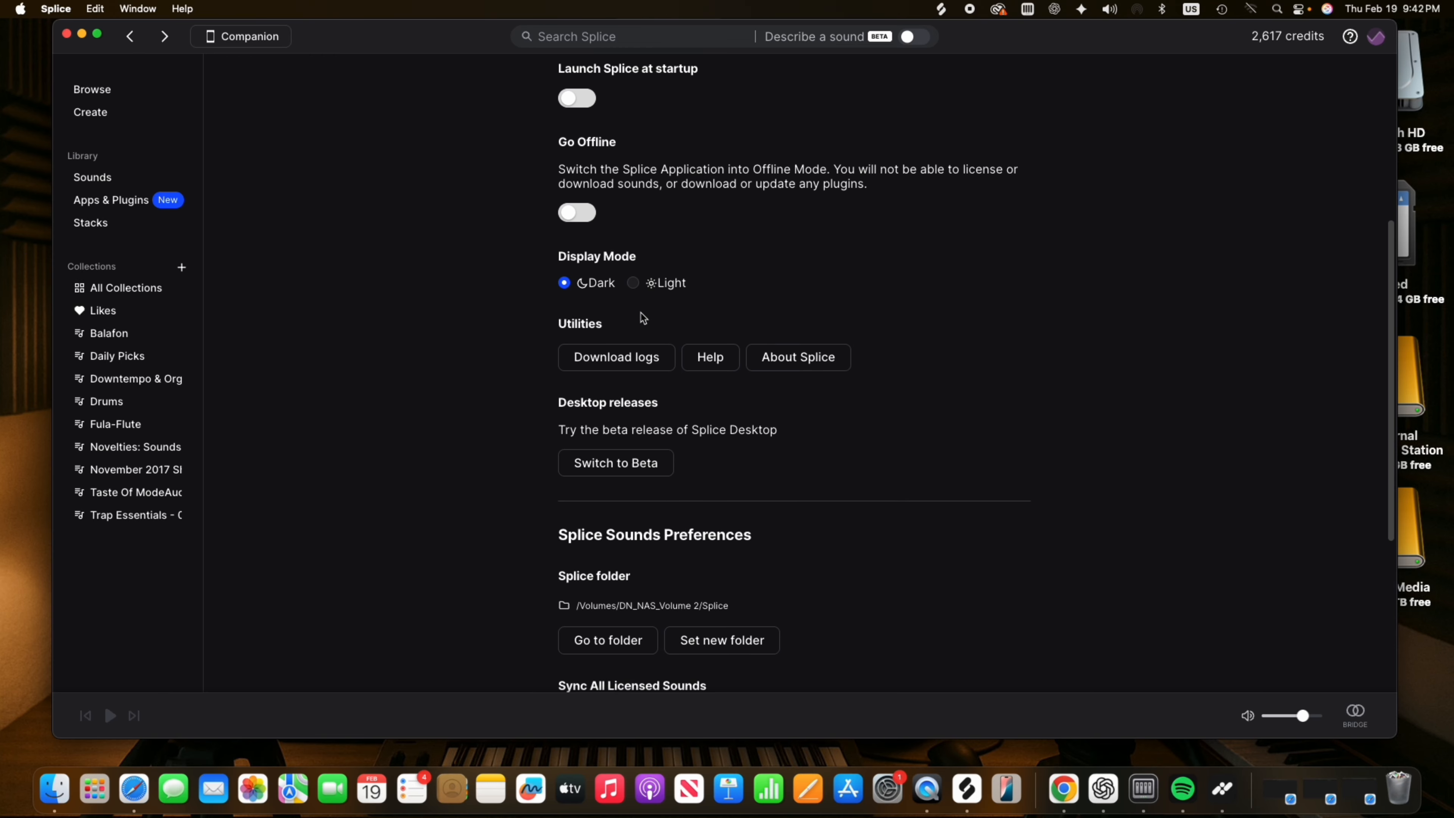
scroll(644, 317, down, 3)
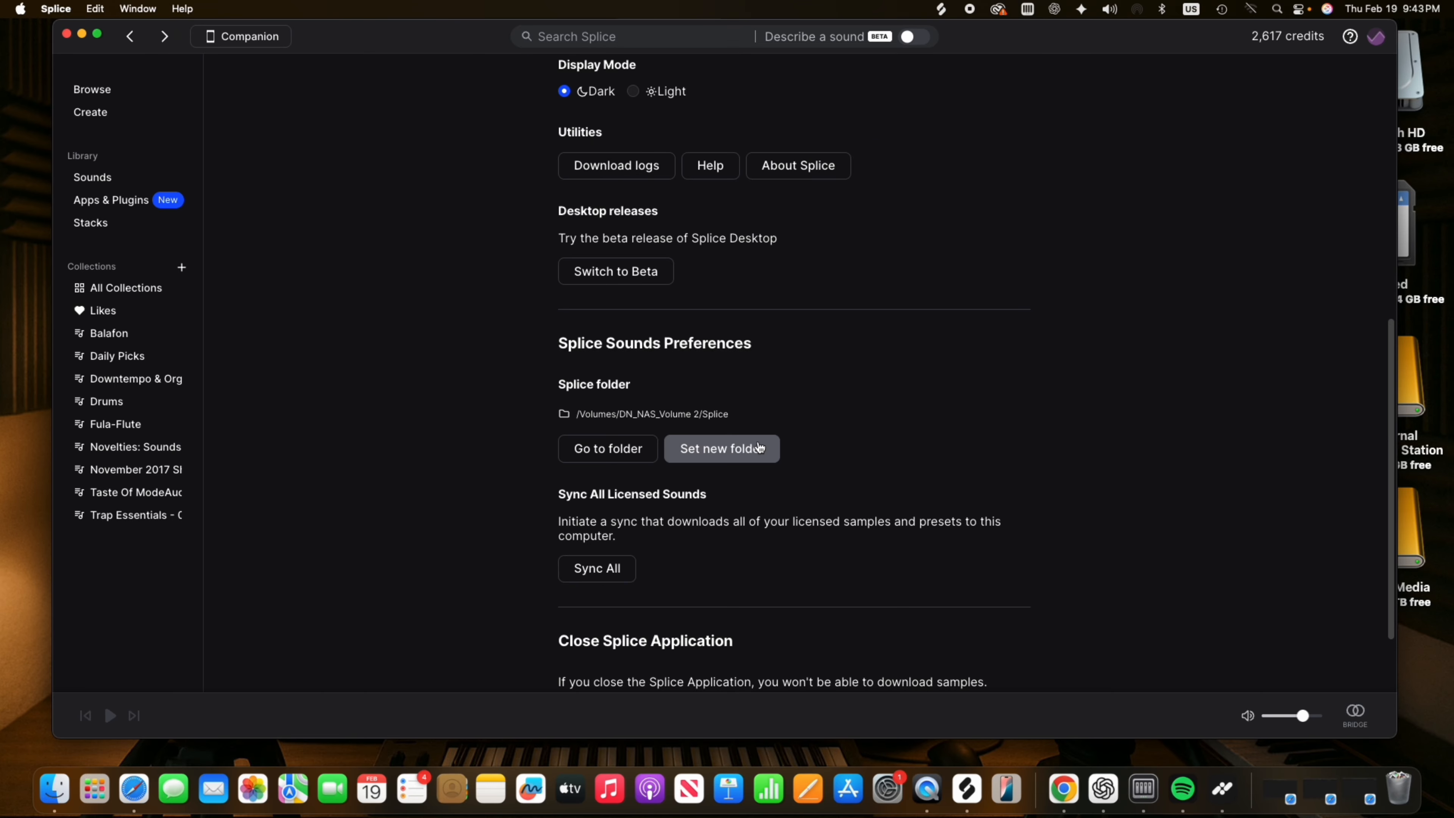
click(614, 449)
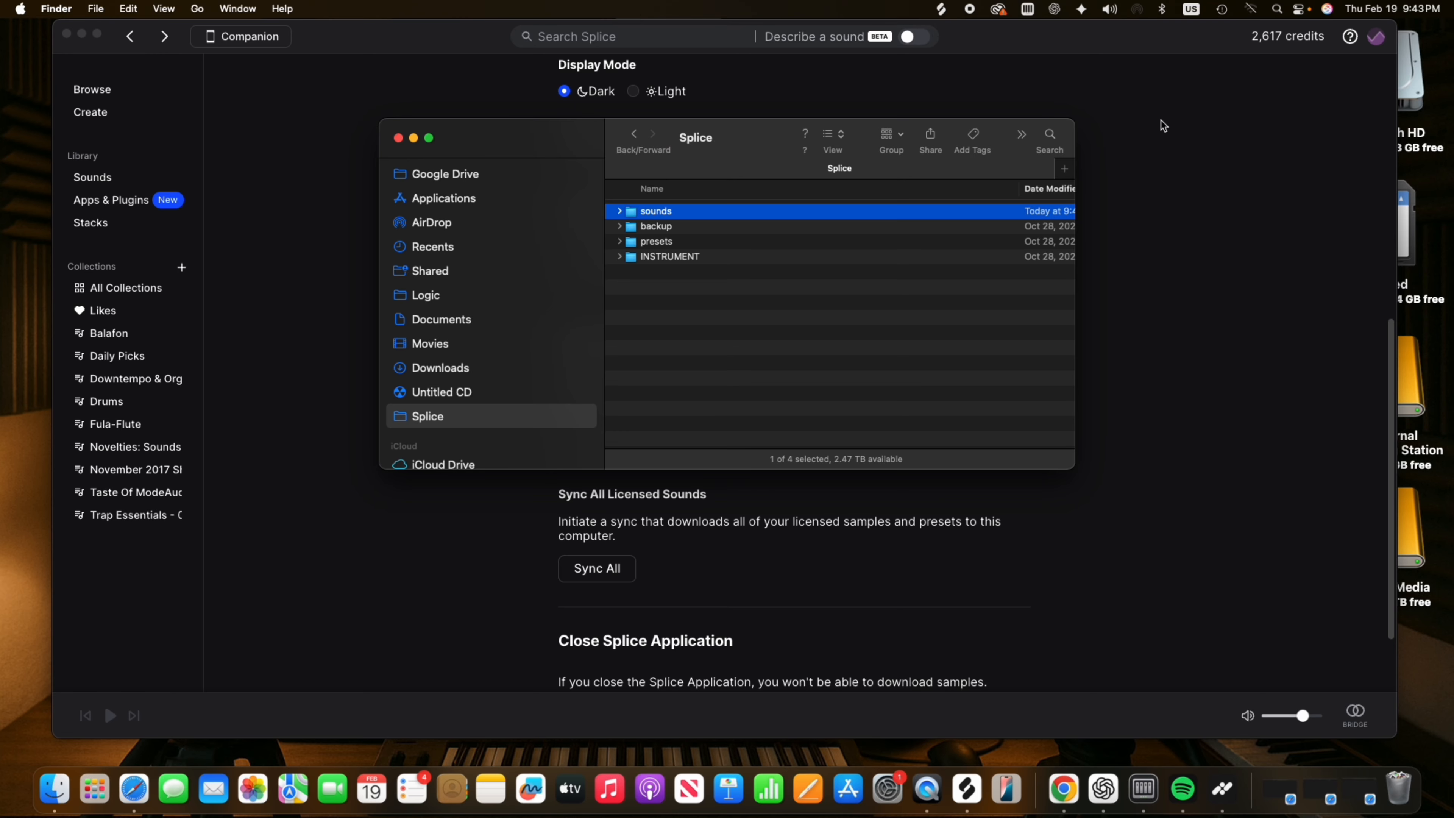
click(1176, 135)
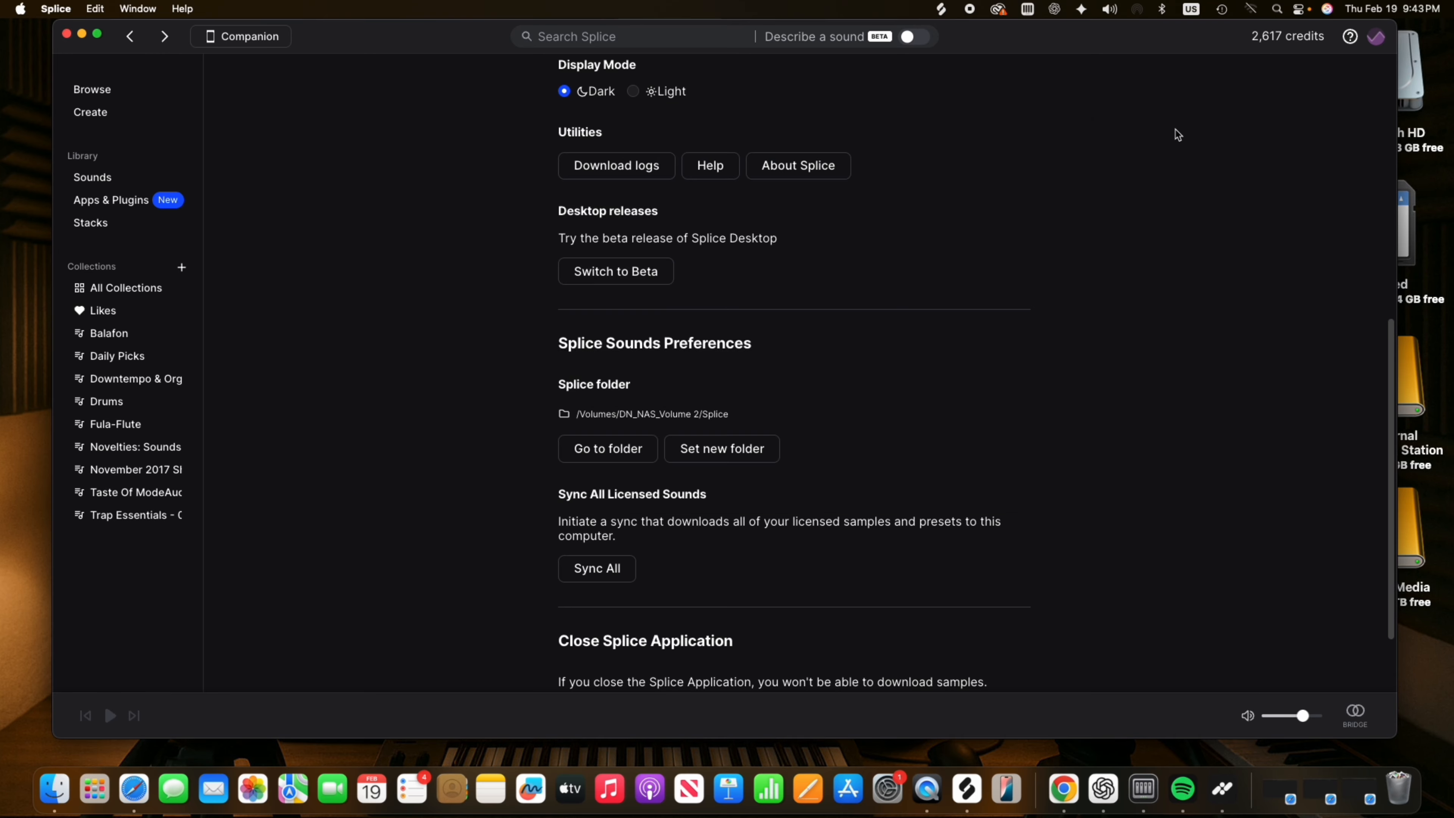
Browse to 2T External HD_Docking Station in the new Splice folder chooser, and cancel without changing the location
click(751, 447)
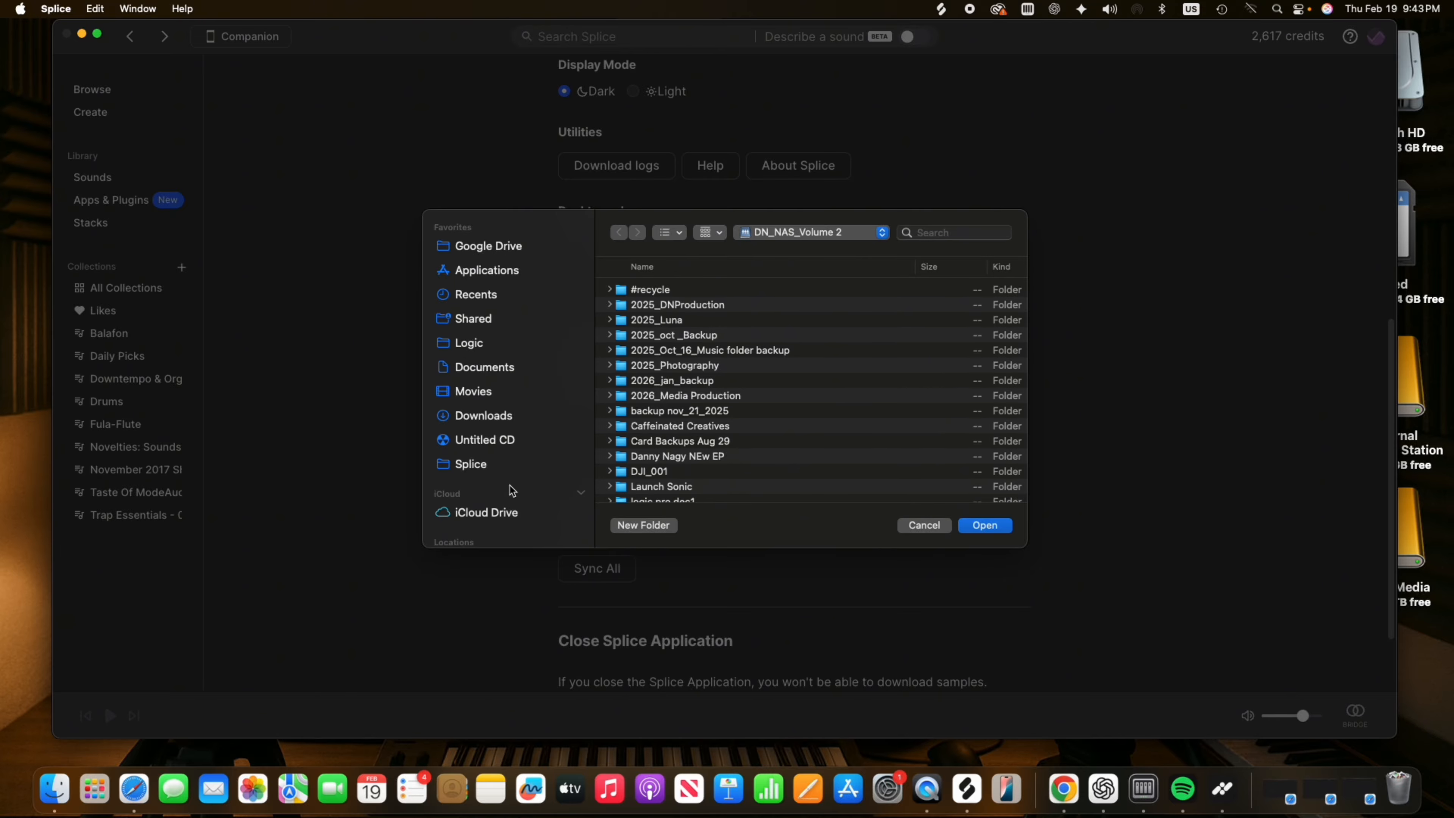
scroll(507, 491, down, 5)
click(490, 378)
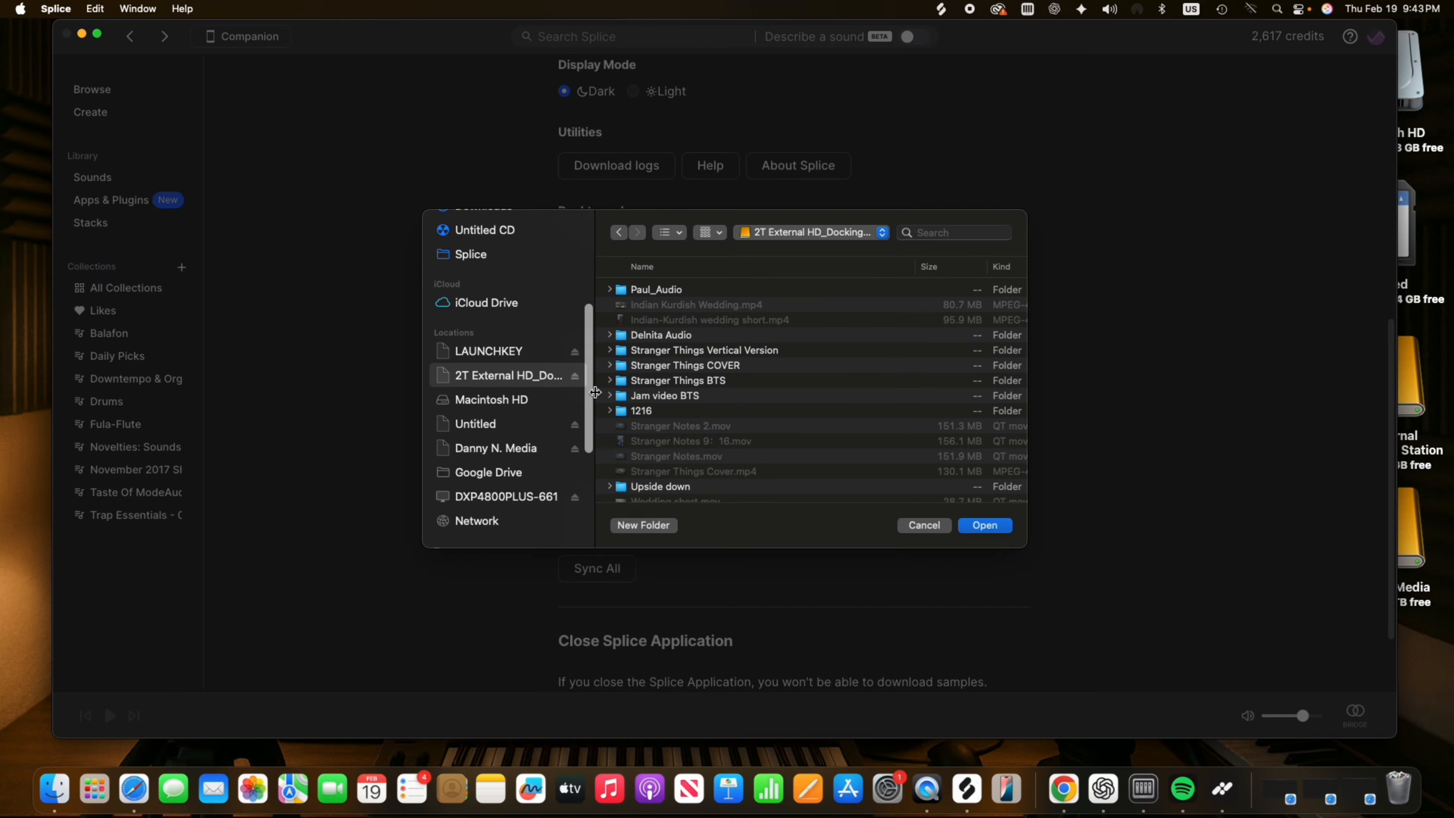
click(932, 527)
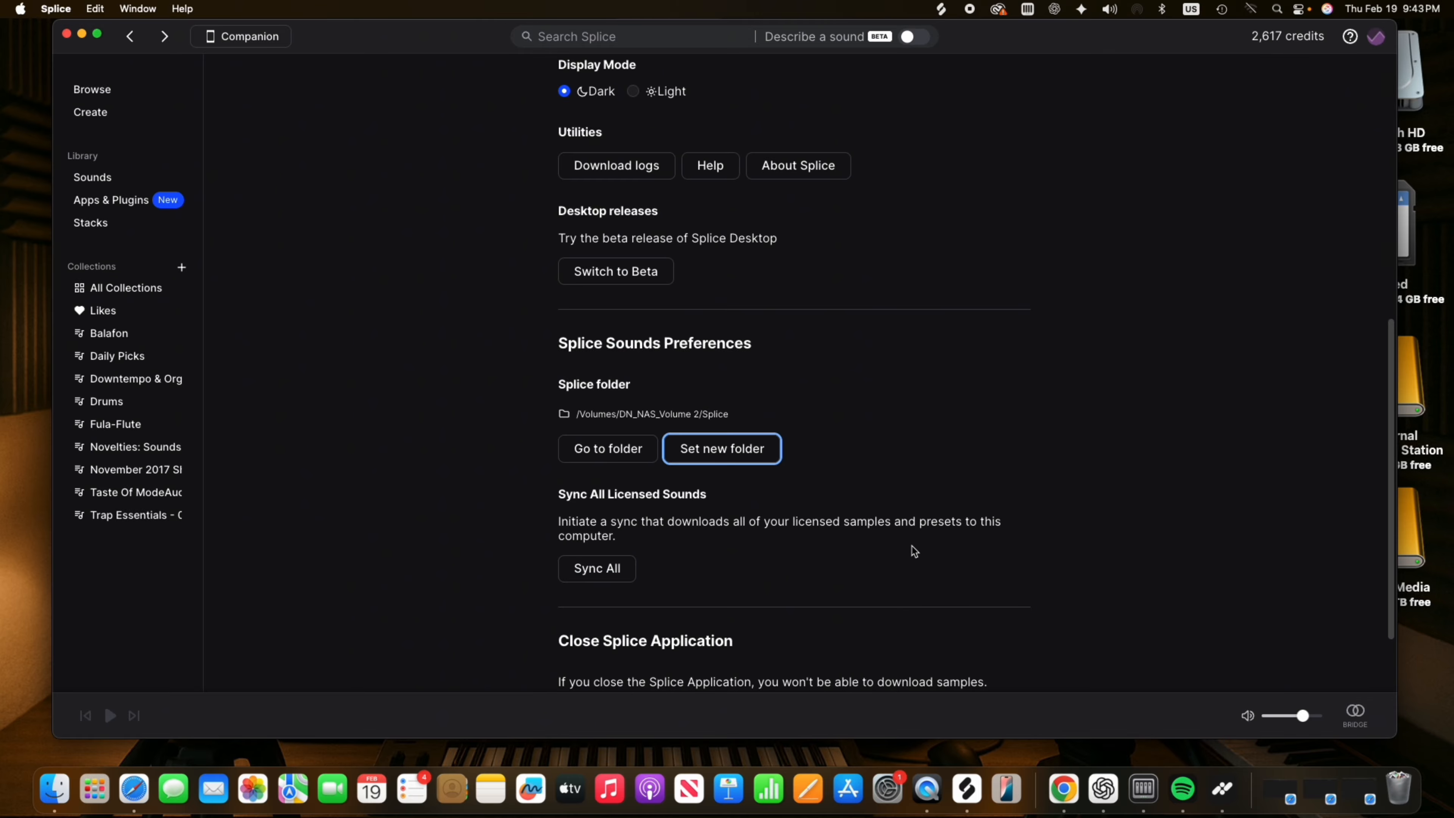
scroll(915, 548, down, 2)
scroll(830, 550, up, 10)
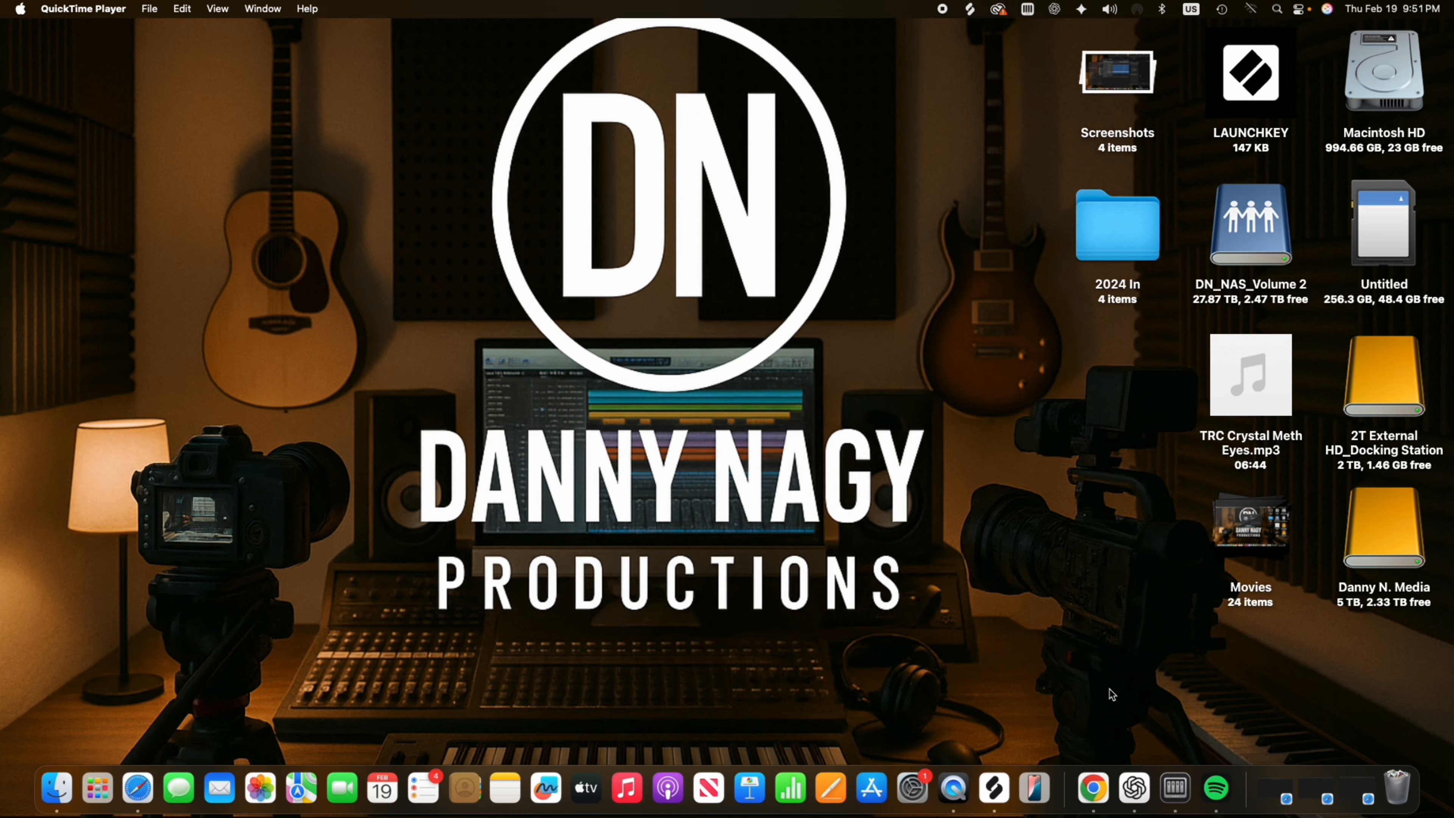
Find Logic Pro among the installed applications, launch it and dismiss the project chooser
click(99, 778)
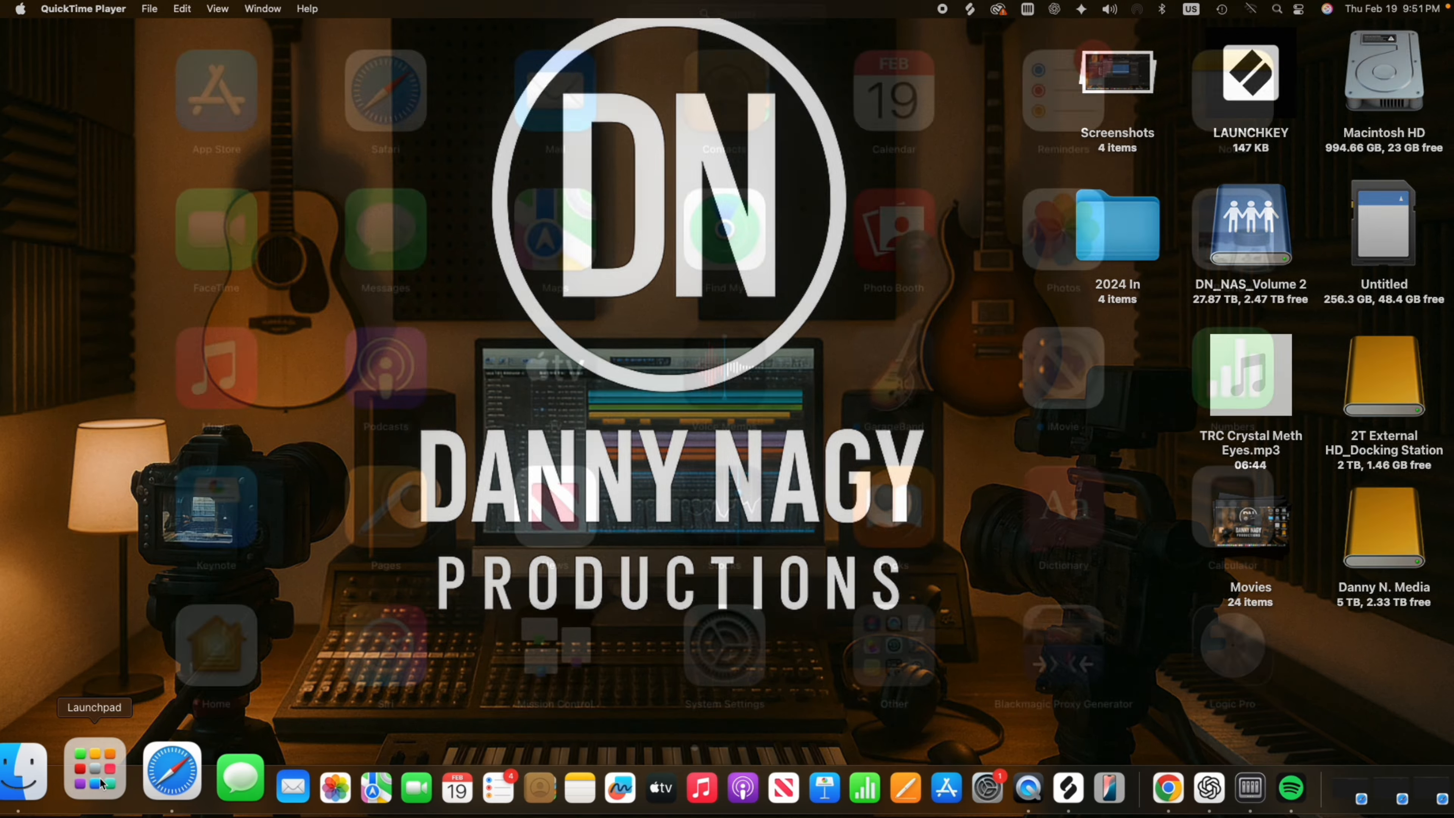
text(lo)
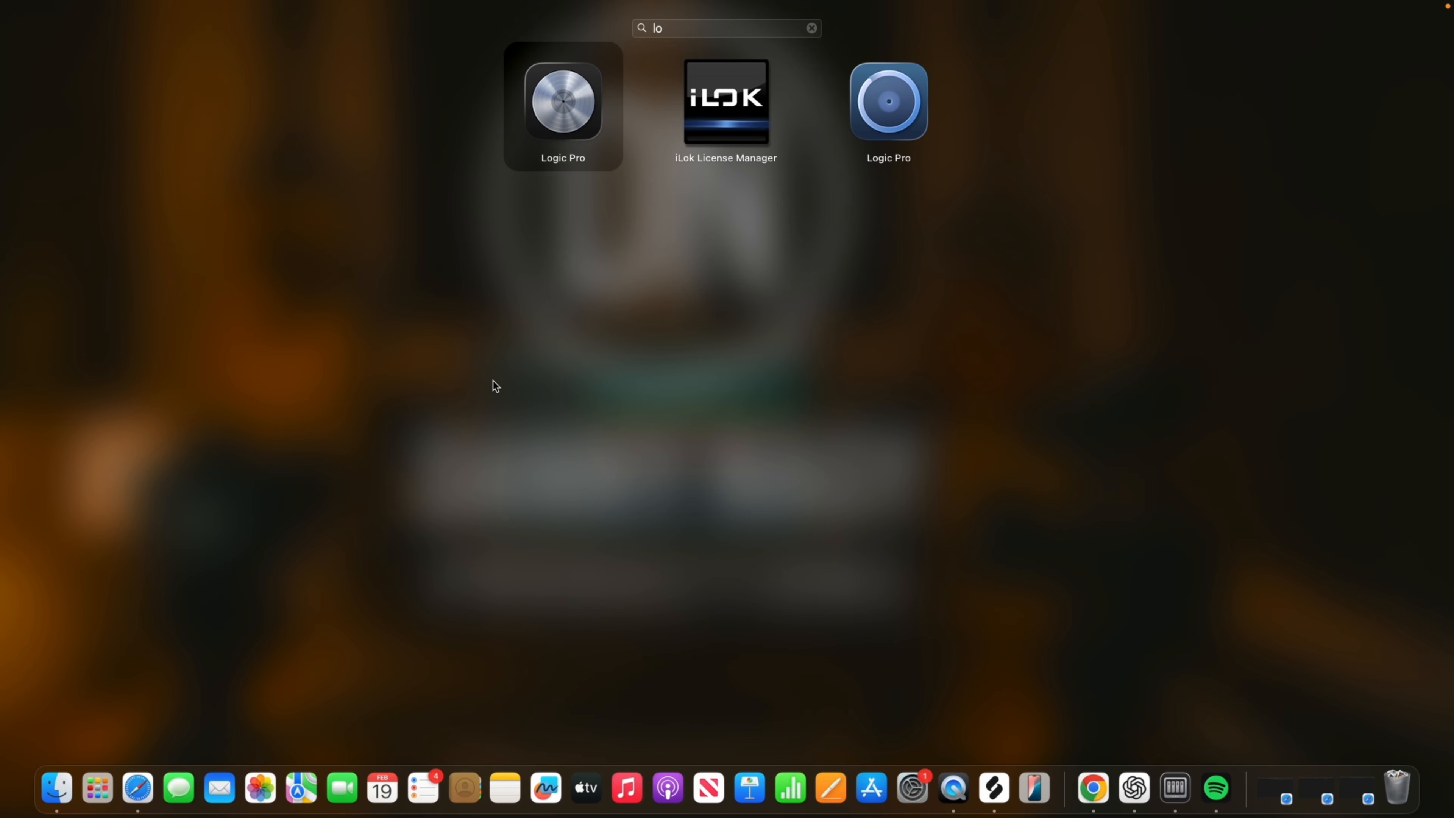
key(Return)
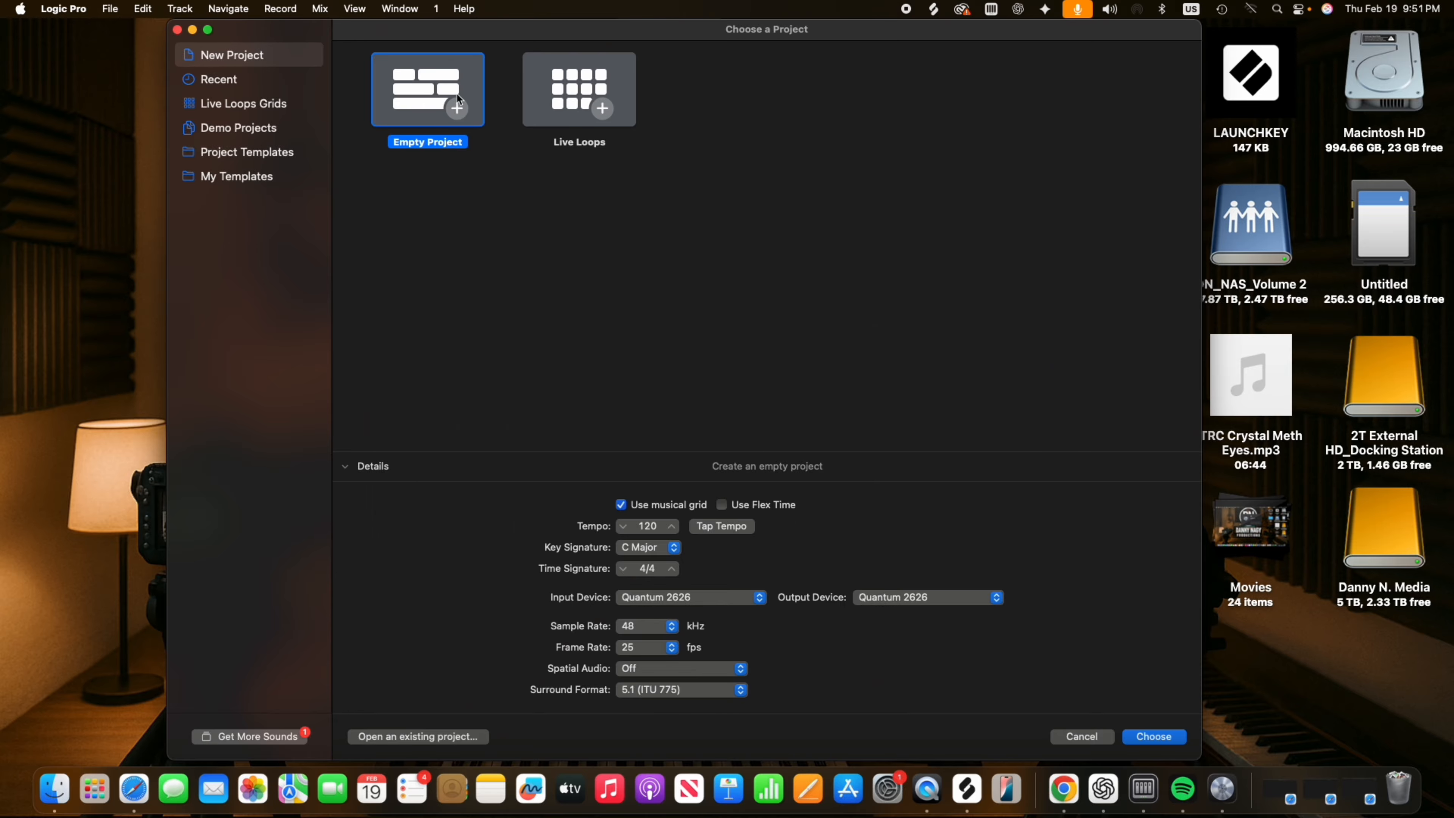
key(Escape)
Open Logic Pro's general settings and view the Sound Library location
click(63, 8)
mouse_move(218, 90)
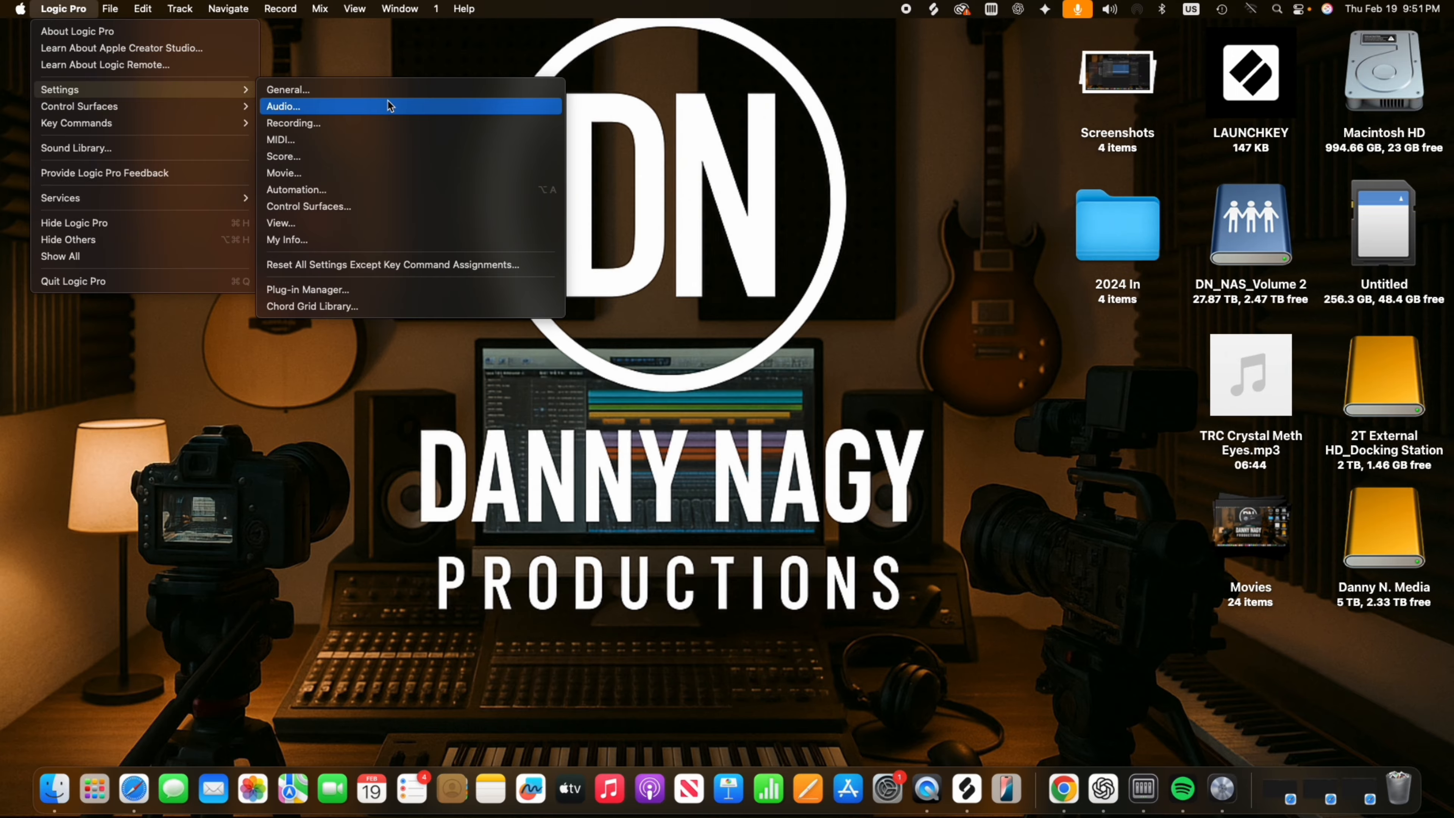
click(389, 108)
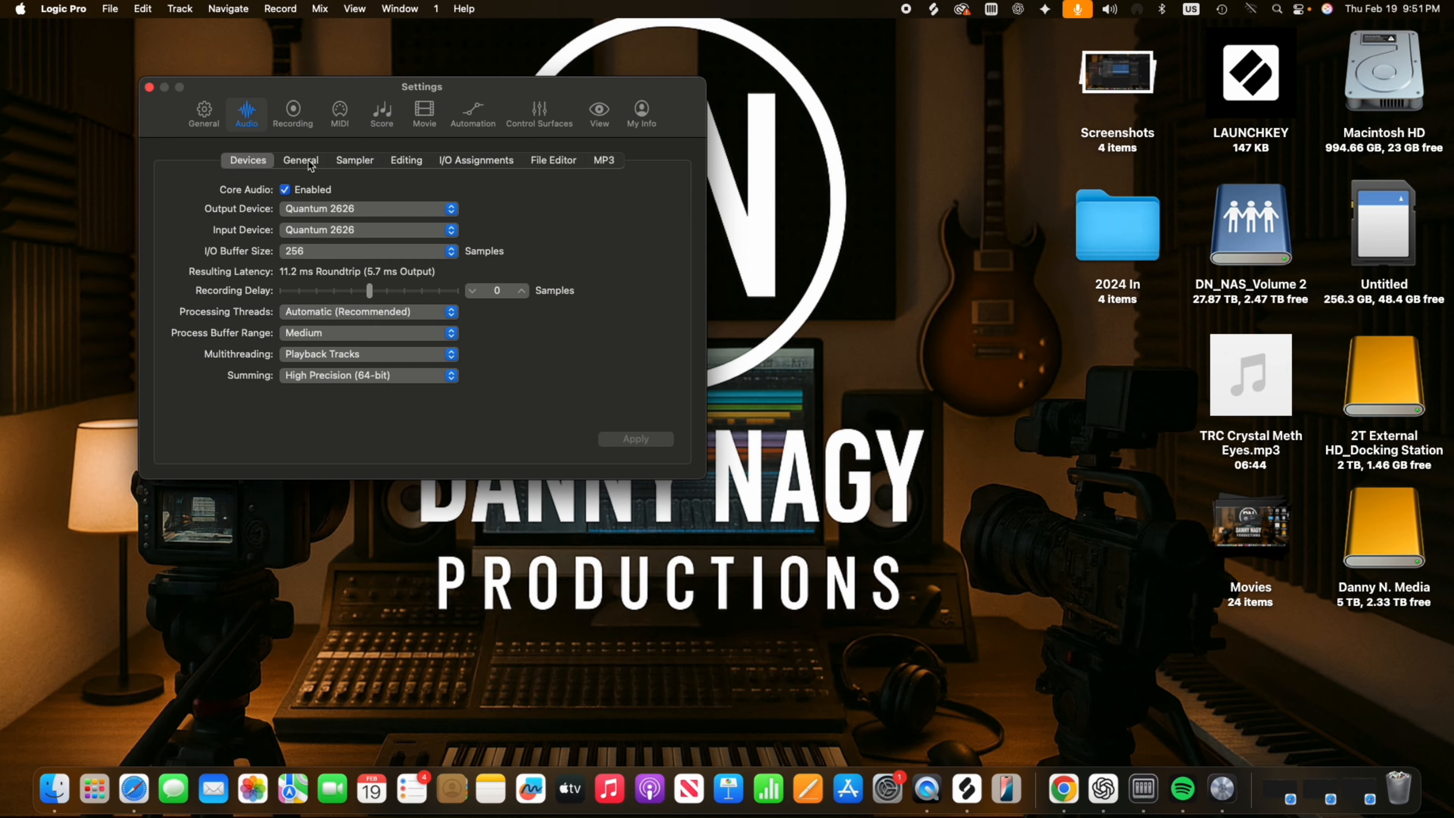
click(208, 111)
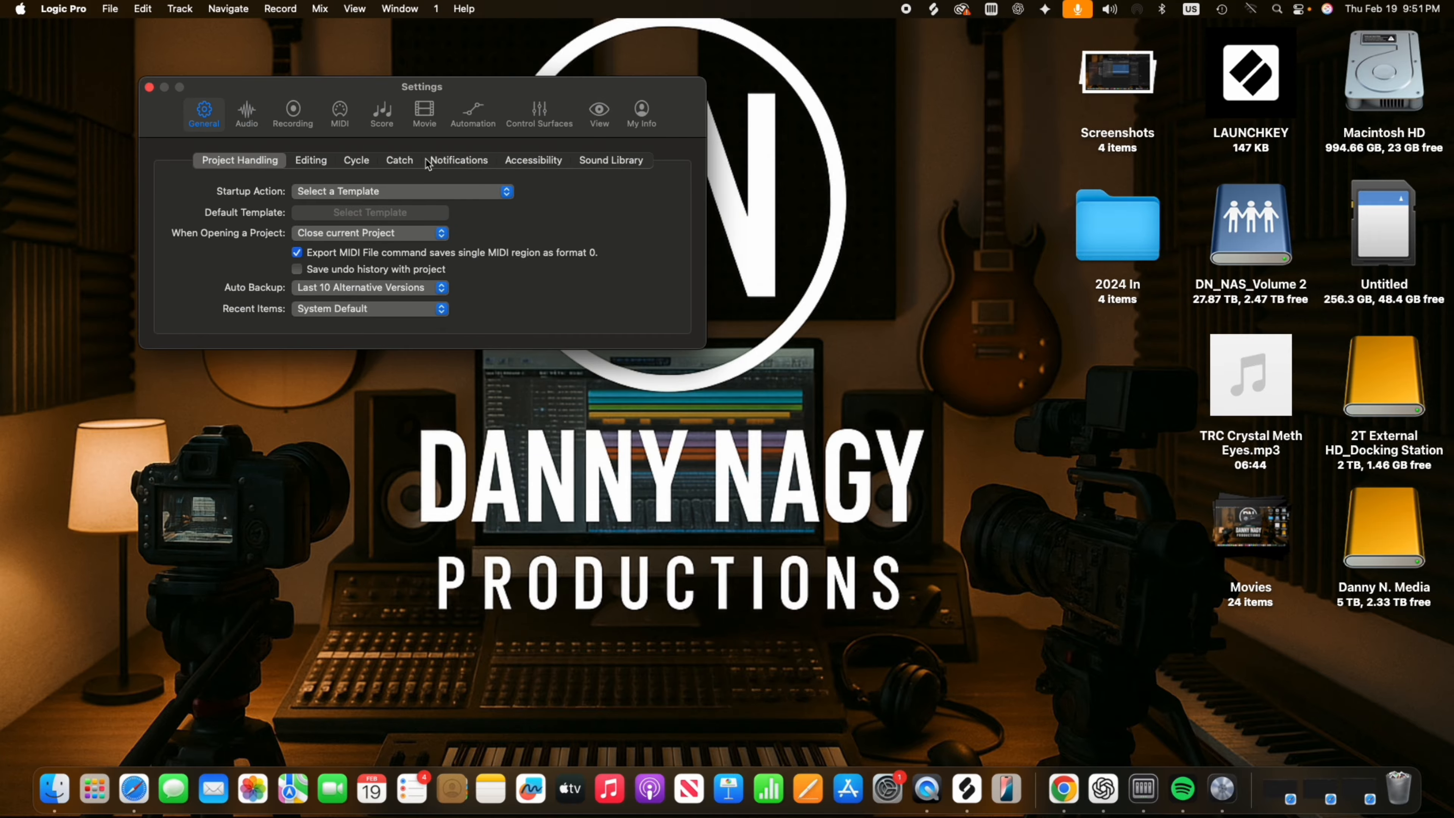
click(624, 162)
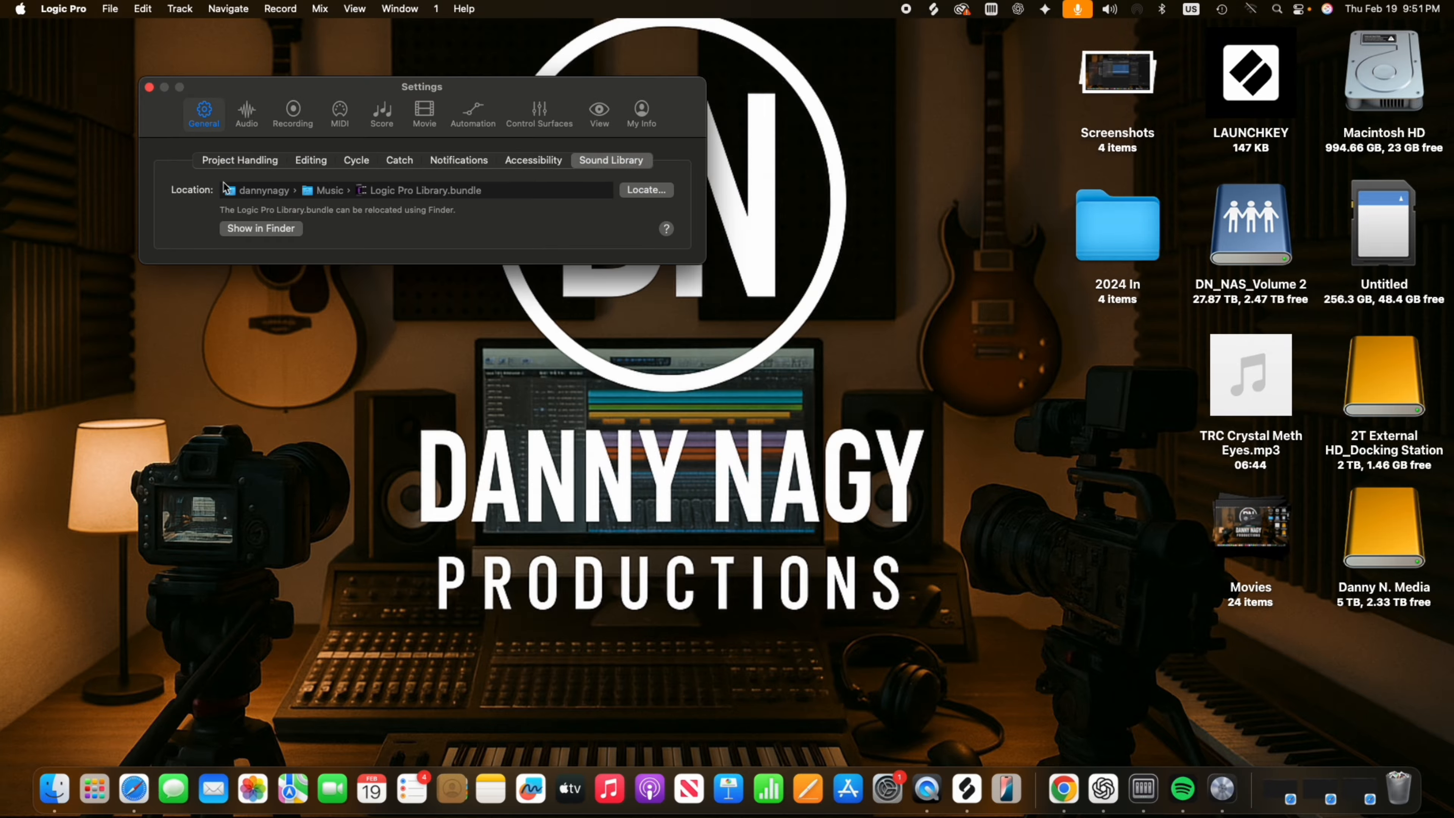
Locate Logic Pro Library.bundle in the Music folder and confirm it as the sound library location
click(647, 190)
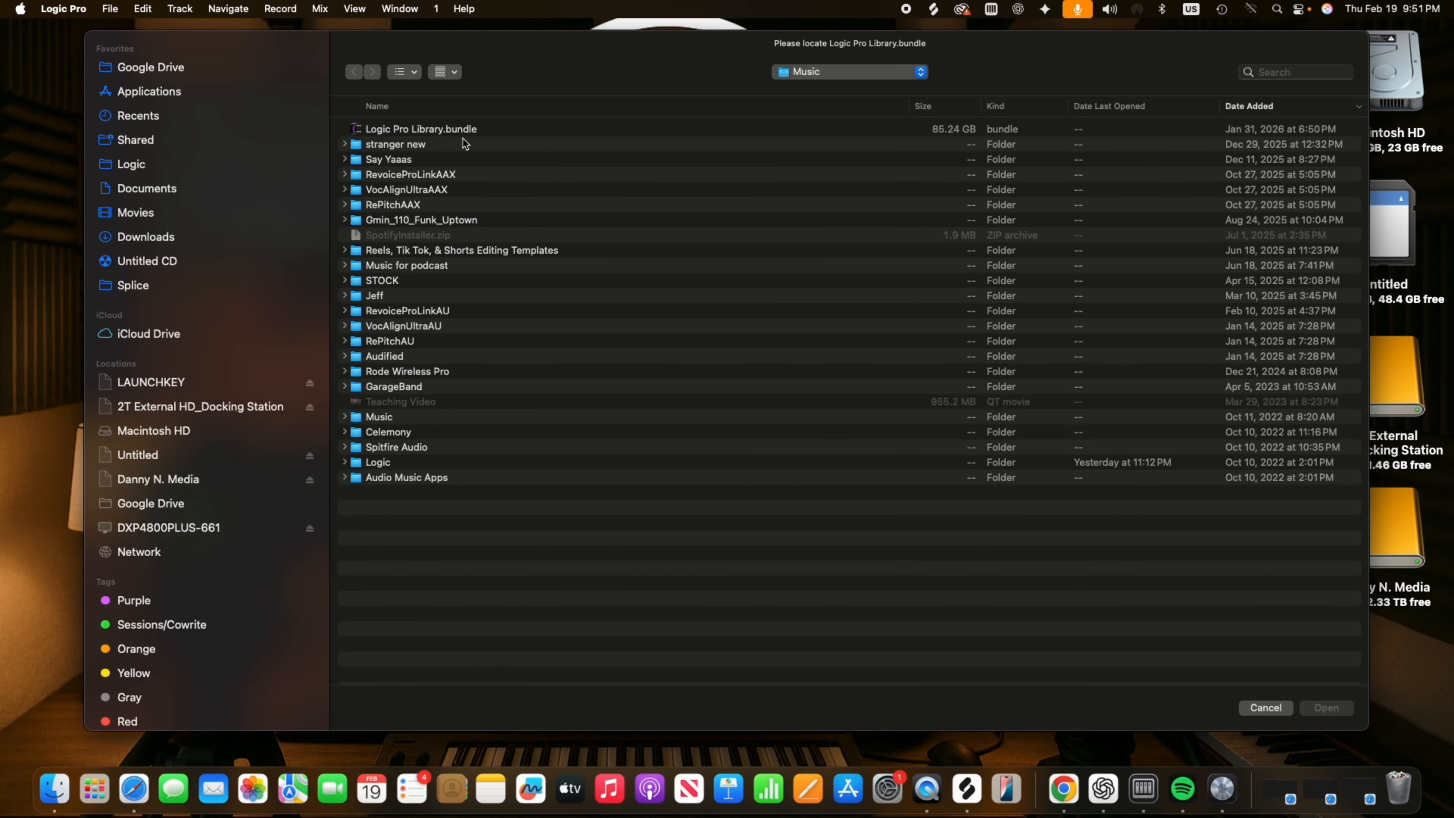
click(452, 131)
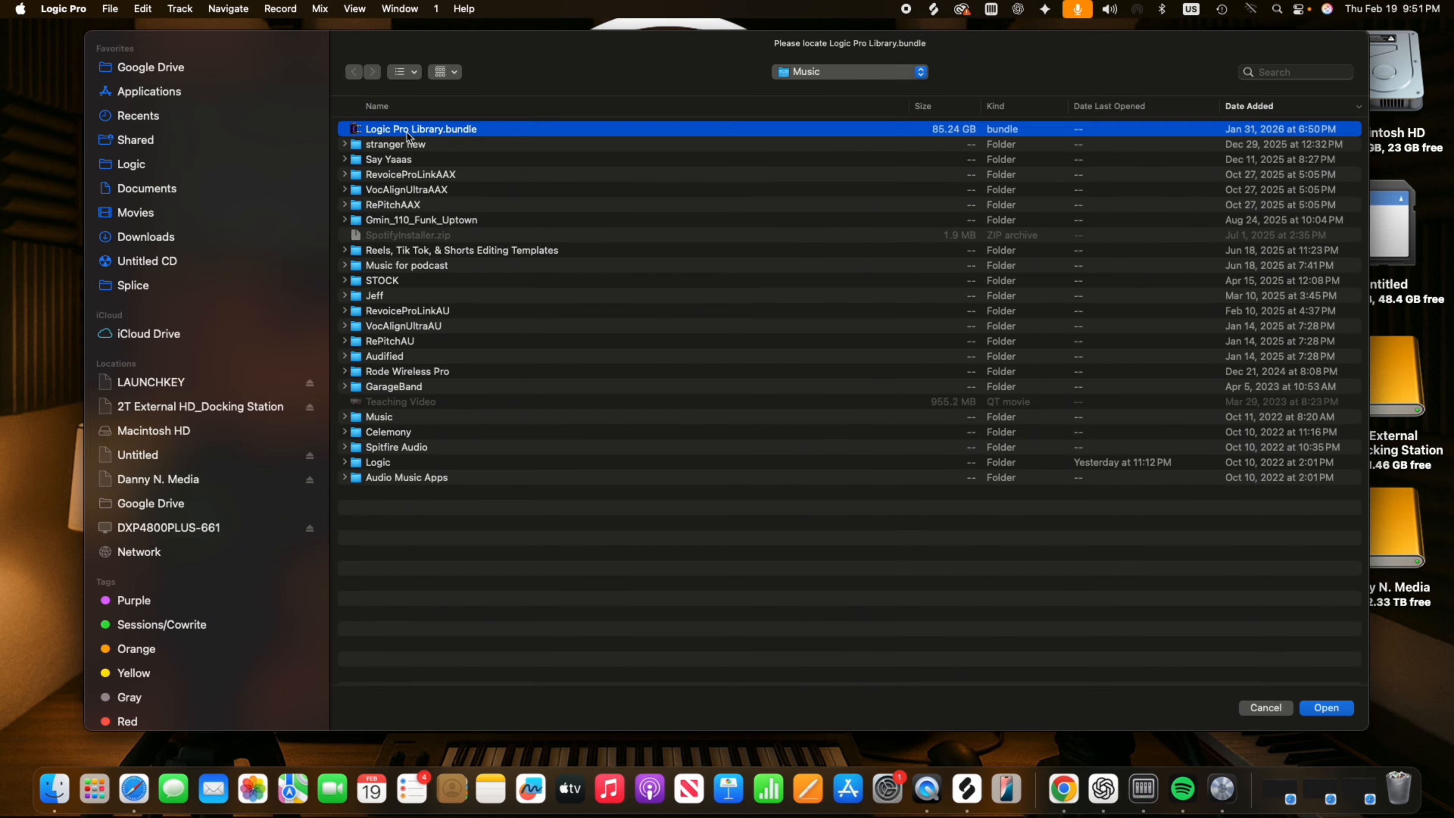
key(Return)
Reveal Logic Pro Library.bundle in Finder to see where it is stored, and close the Finder window
click(263, 227)
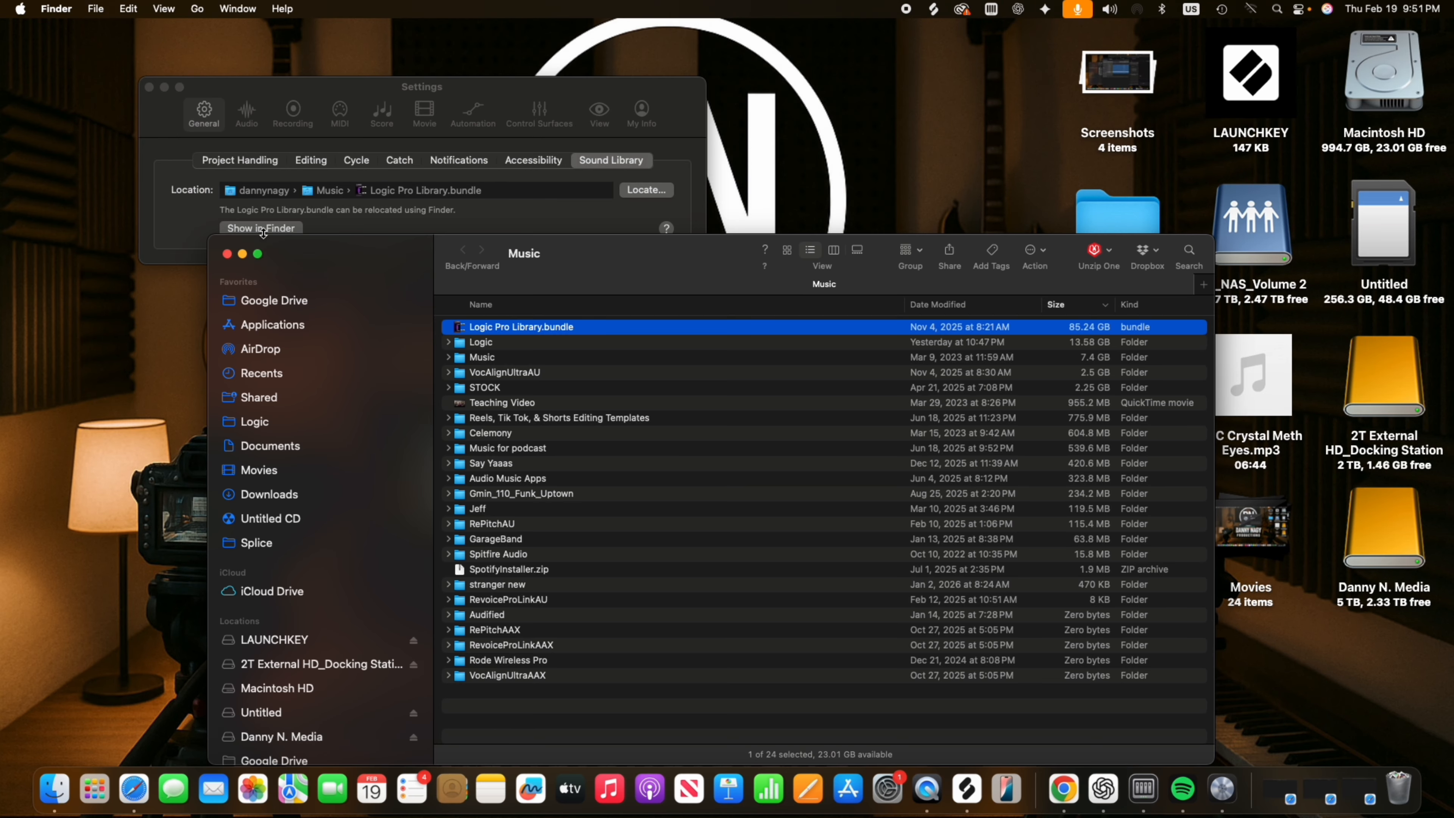
drag(502, 329, 540, 330)
click(228, 254)
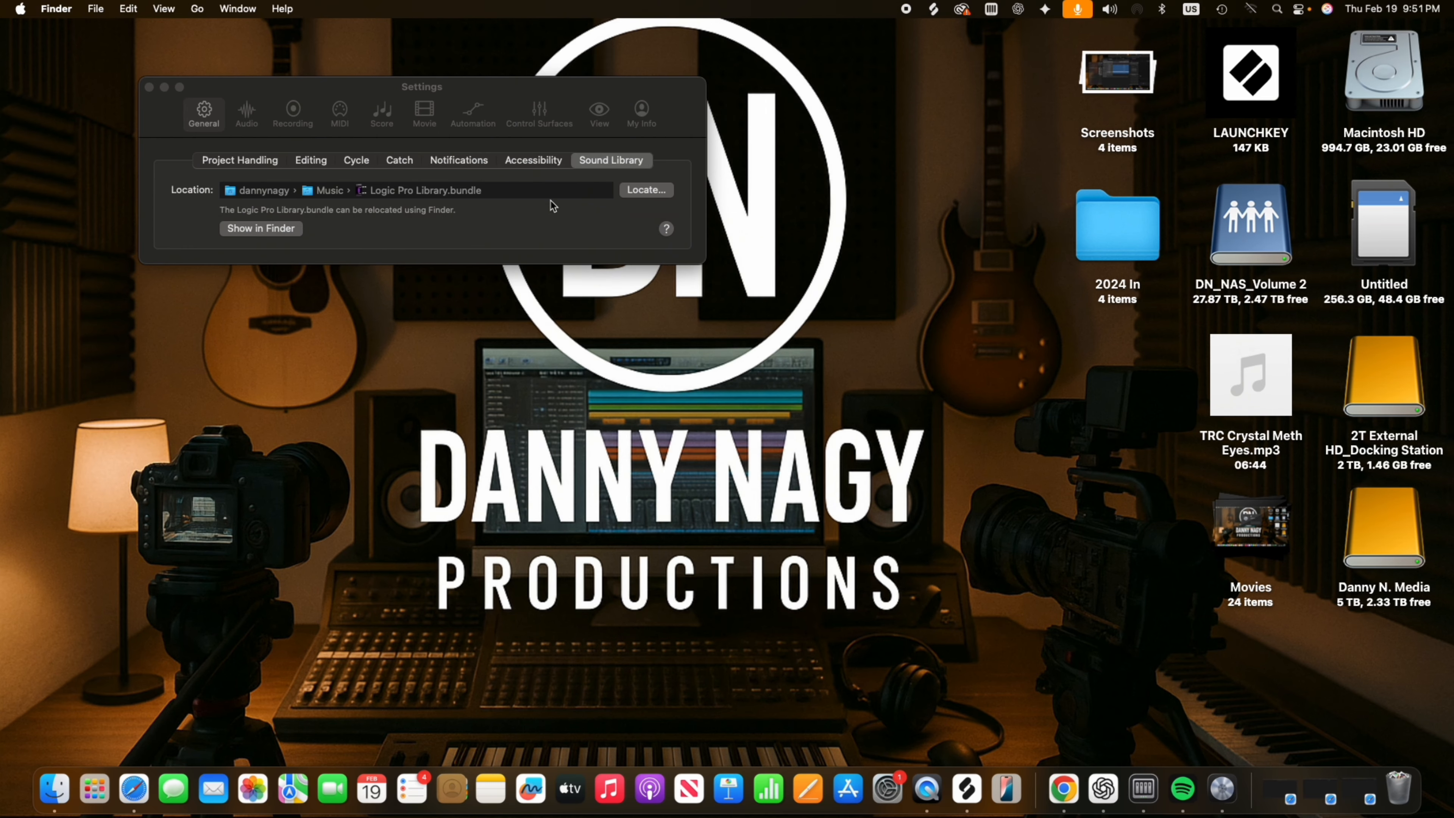
Reopen the sound library chooser to view the available drives, and cancel without changing the location
click(645, 190)
click(644, 190)
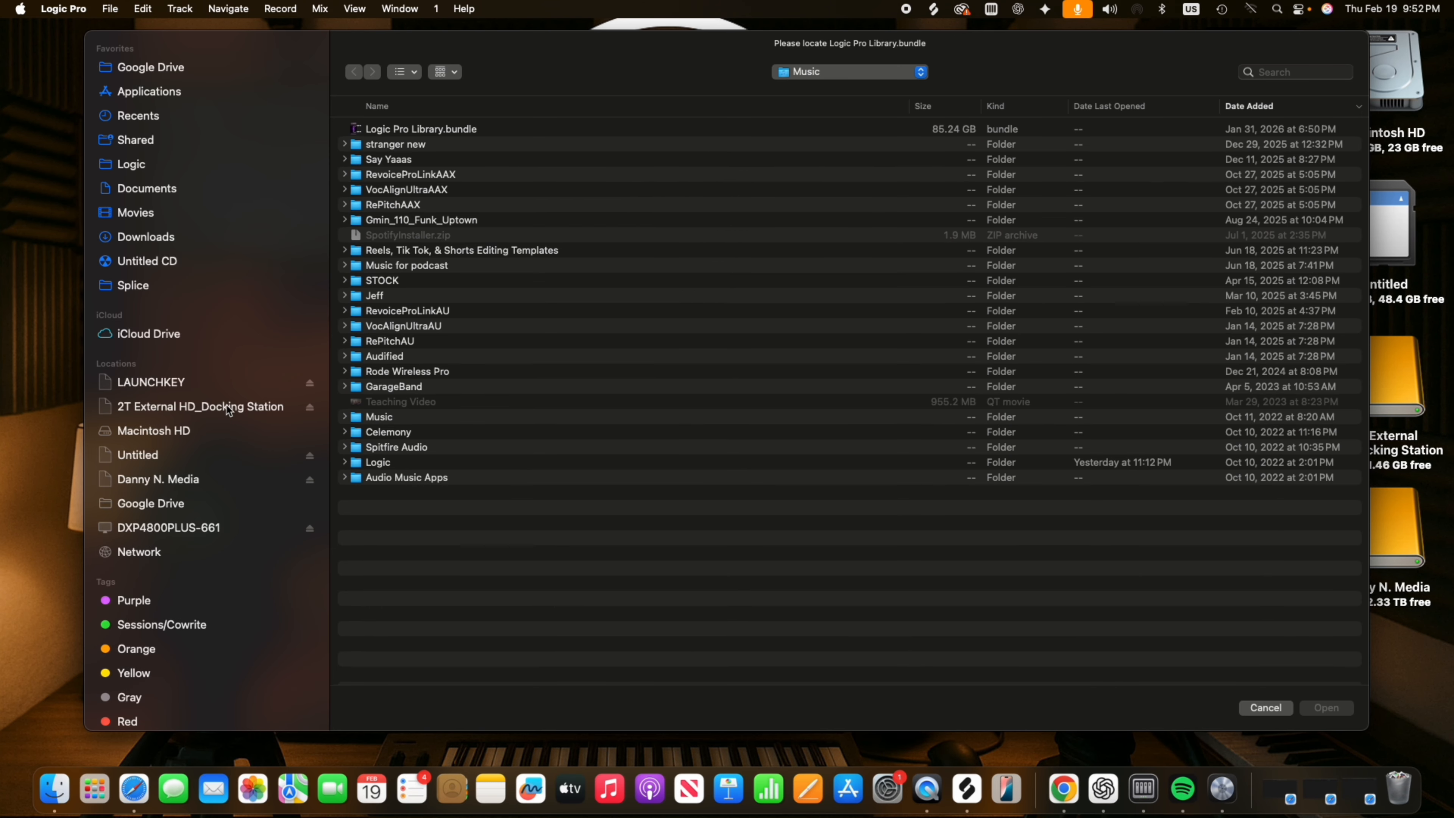
key(space)
key(space)
key(Escape)
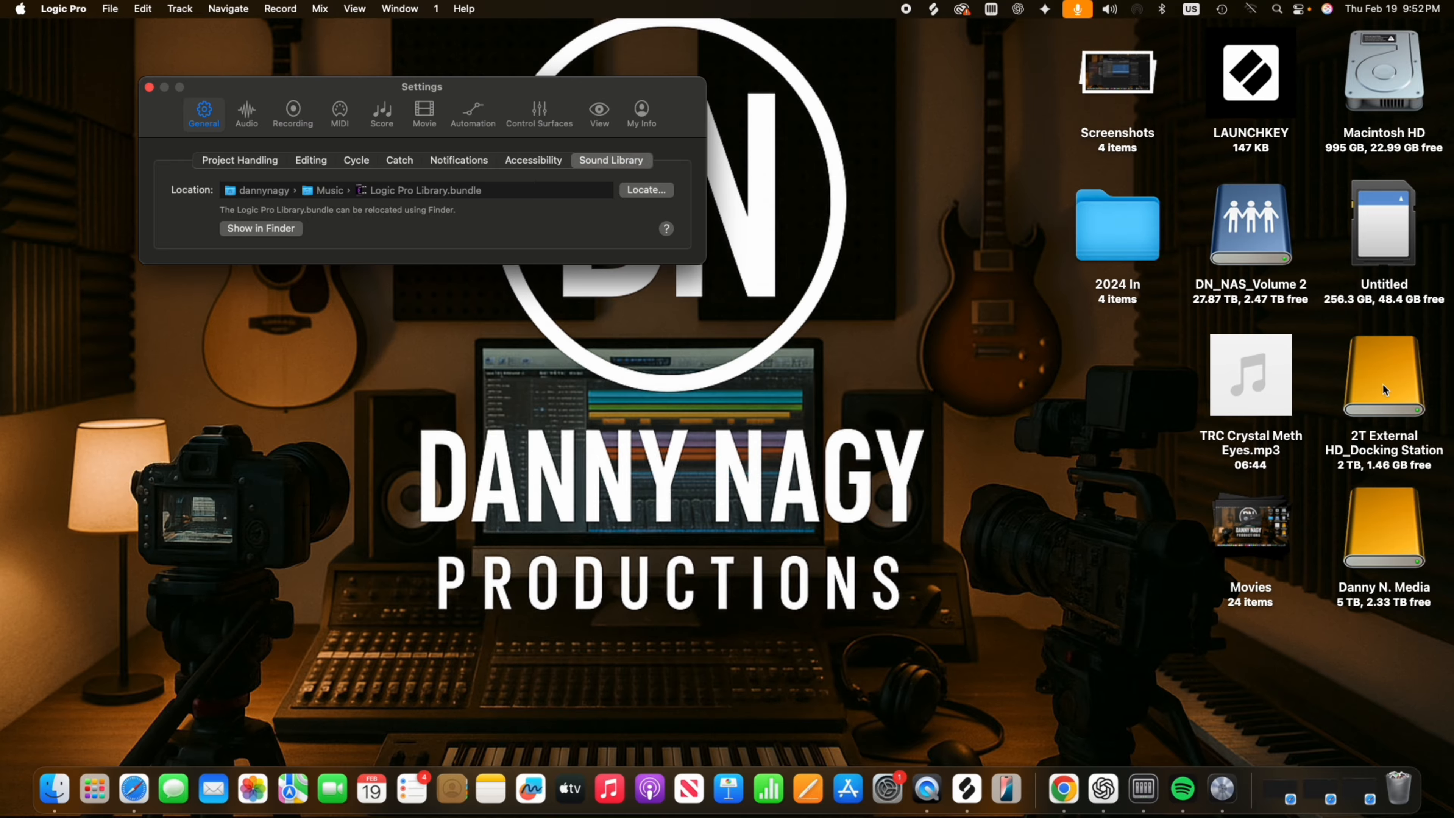
Select 2T External HD_Docking Station on the desktop, view the library chooser without choosing a new location, and close the Logic Pro settings
click(1387, 400)
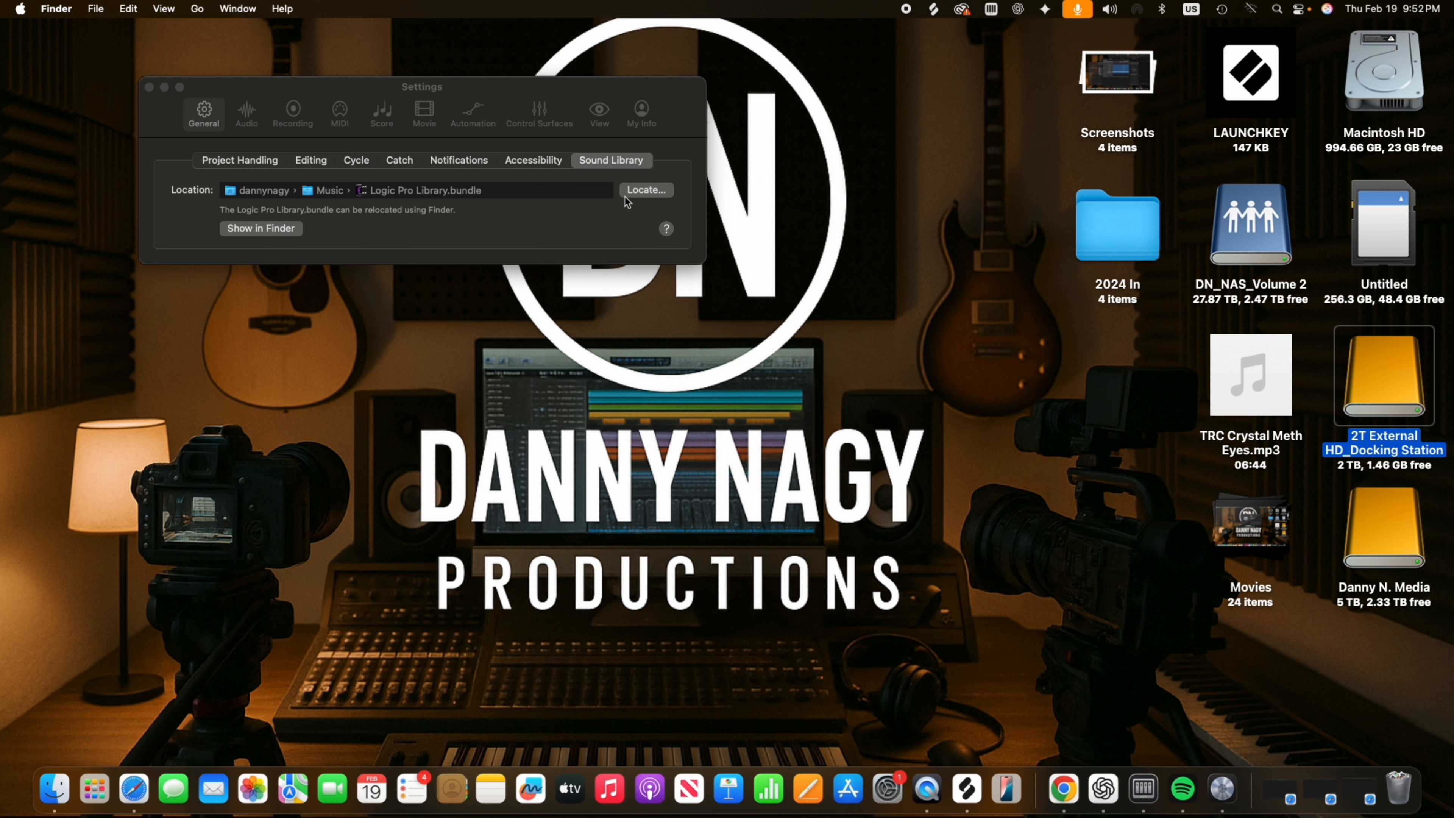
click(646, 189)
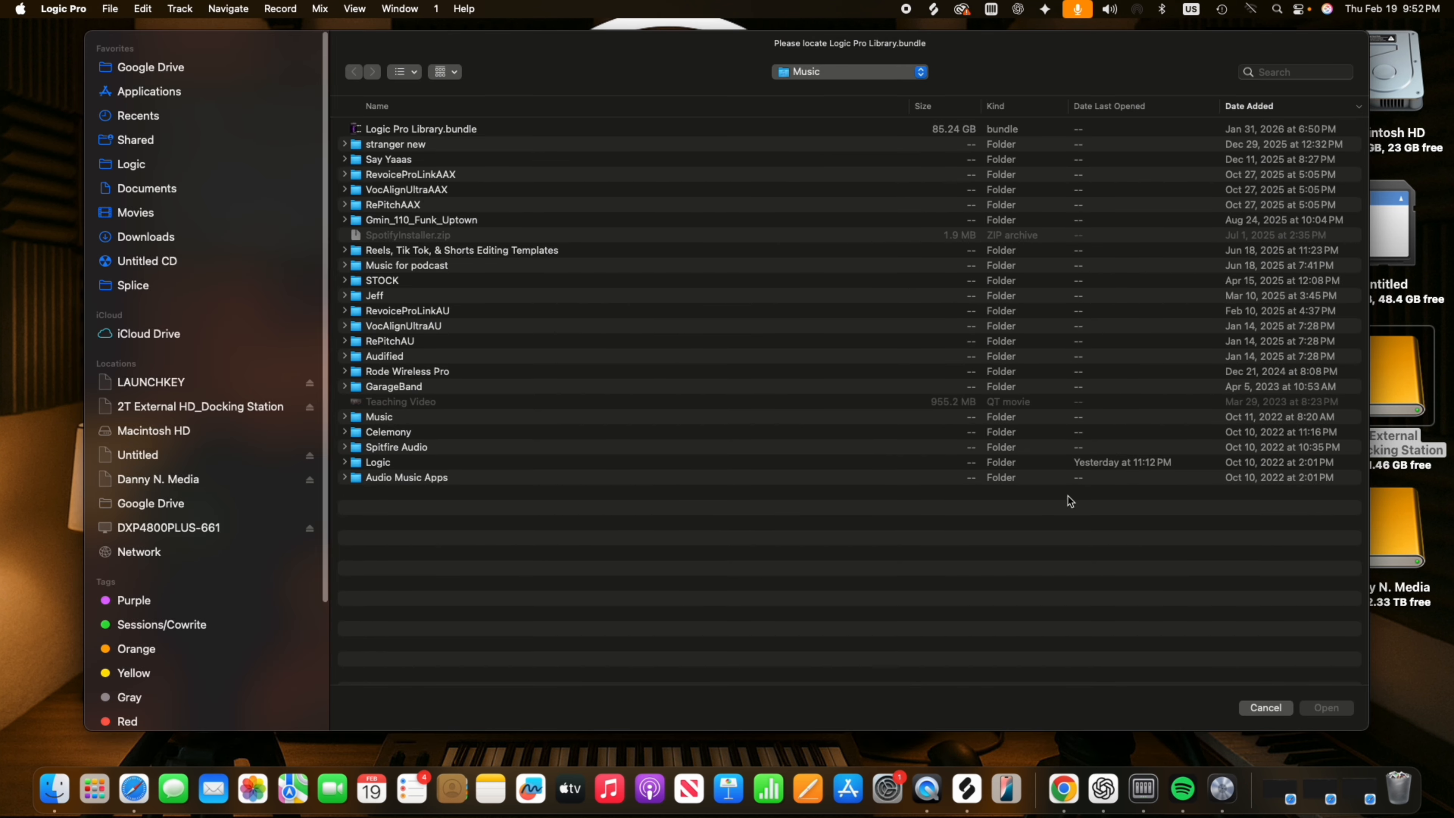
key(Escape)
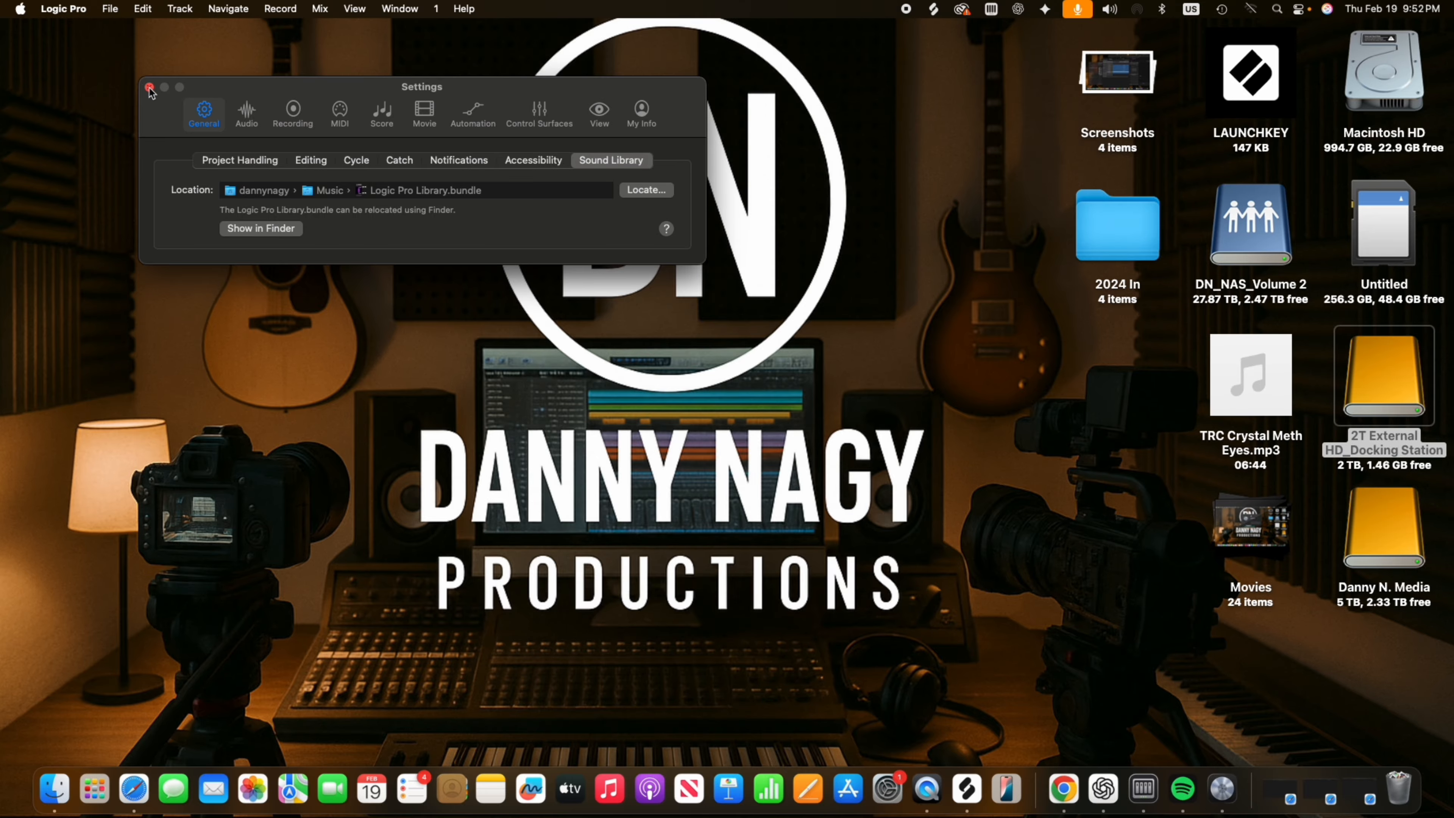
click(150, 87)
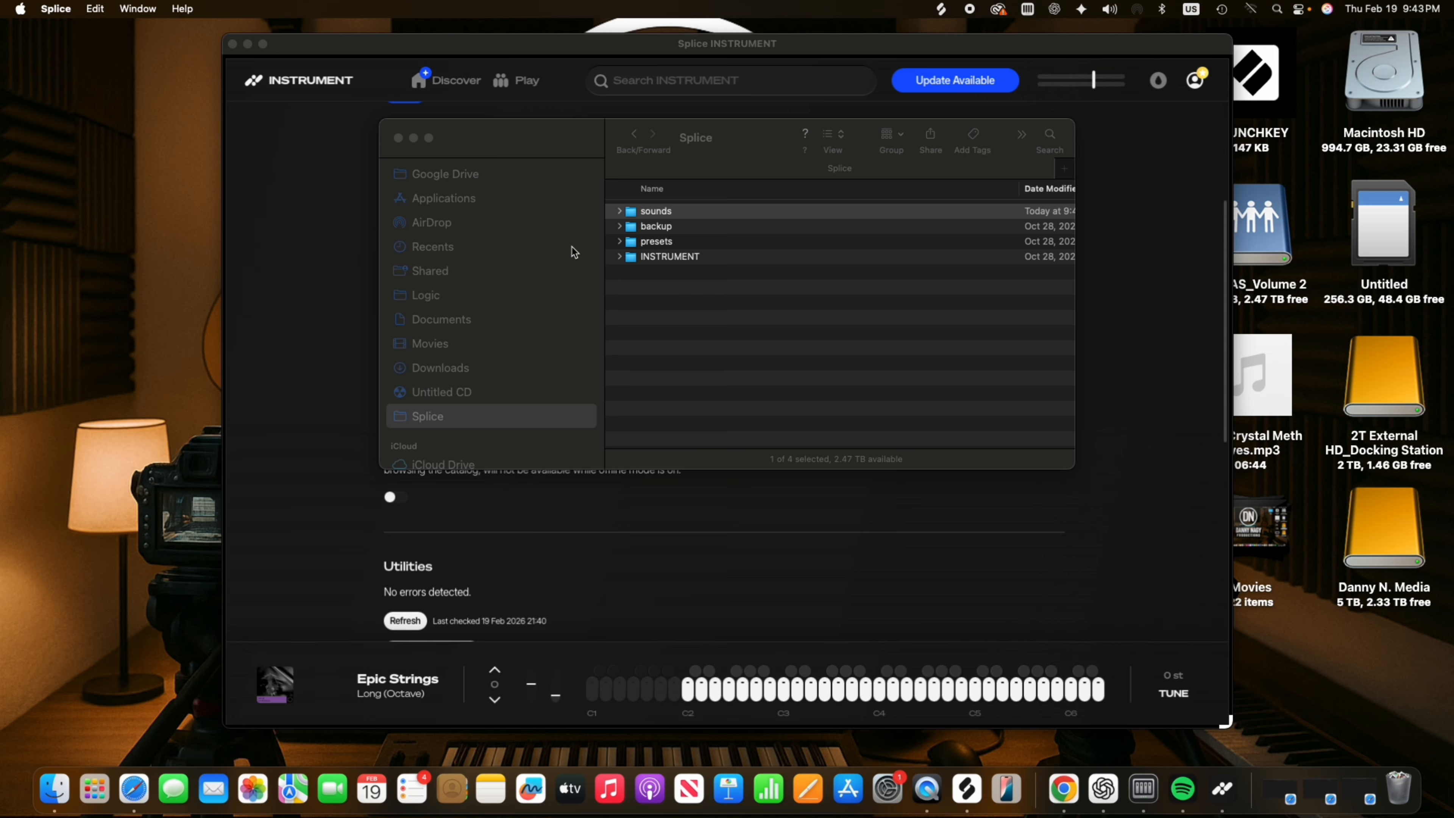
Close the Finder window of the Splice folder and the Splice INSTRUMENT window
click(399, 138)
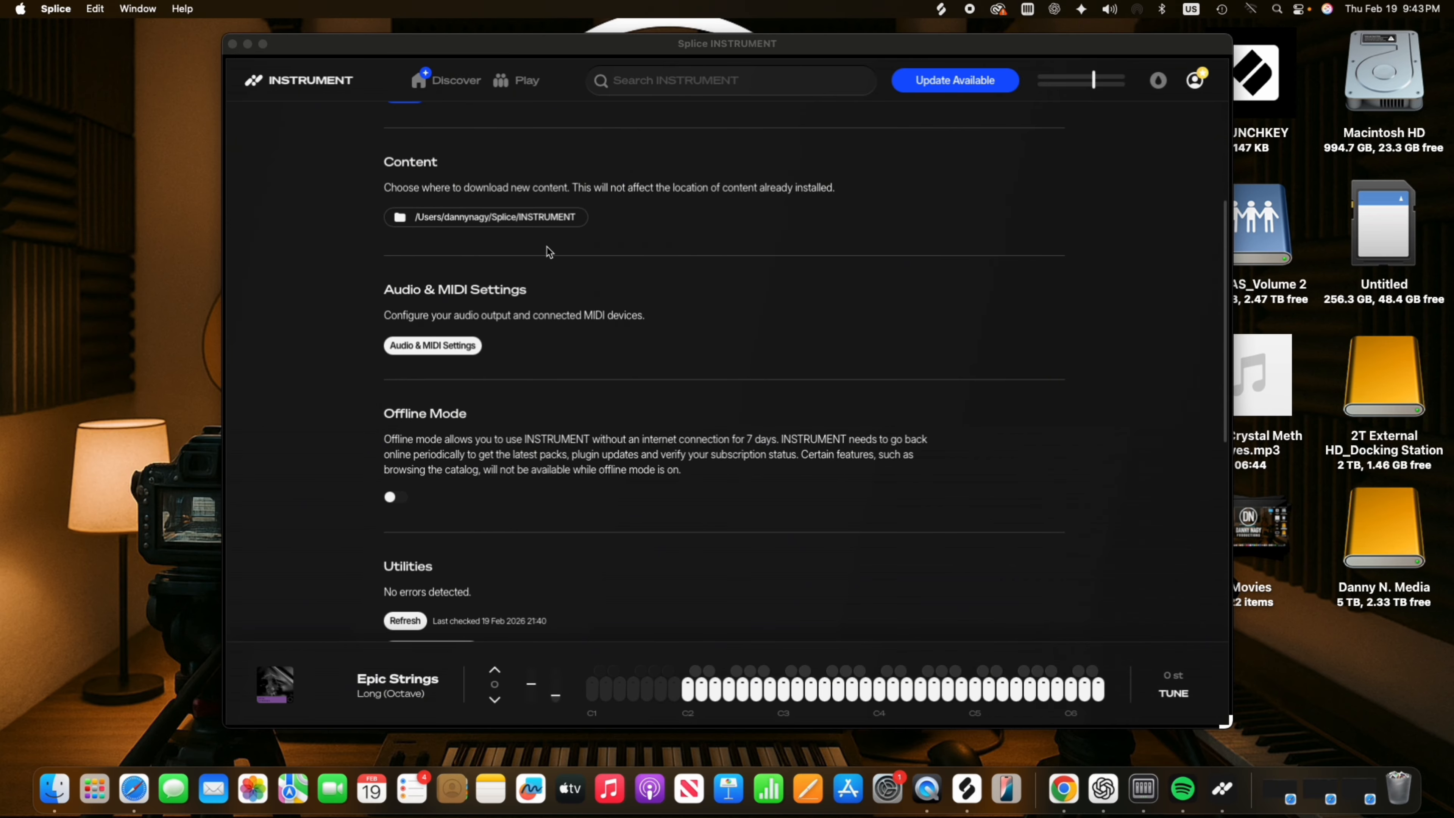
click(232, 44)
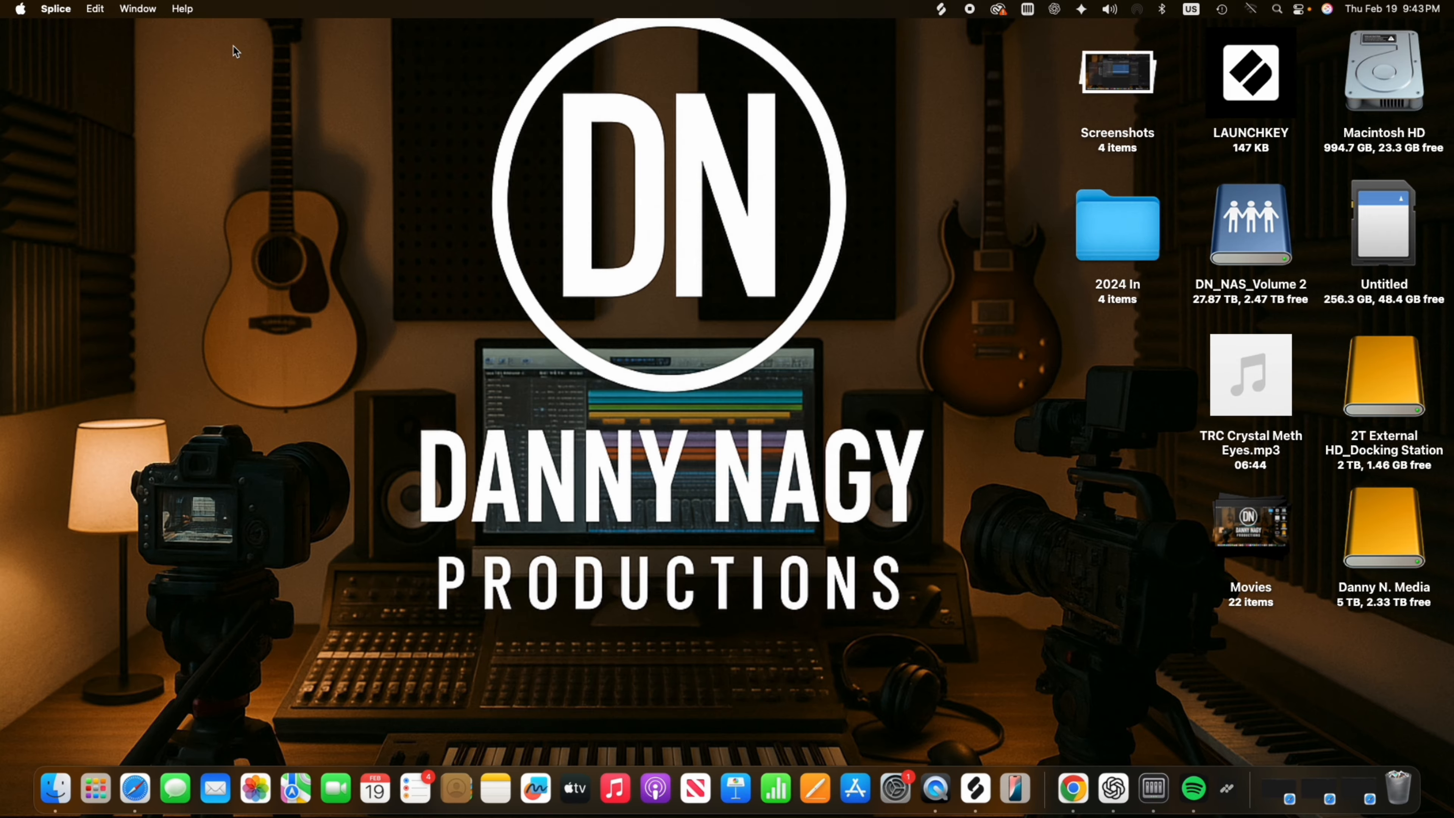